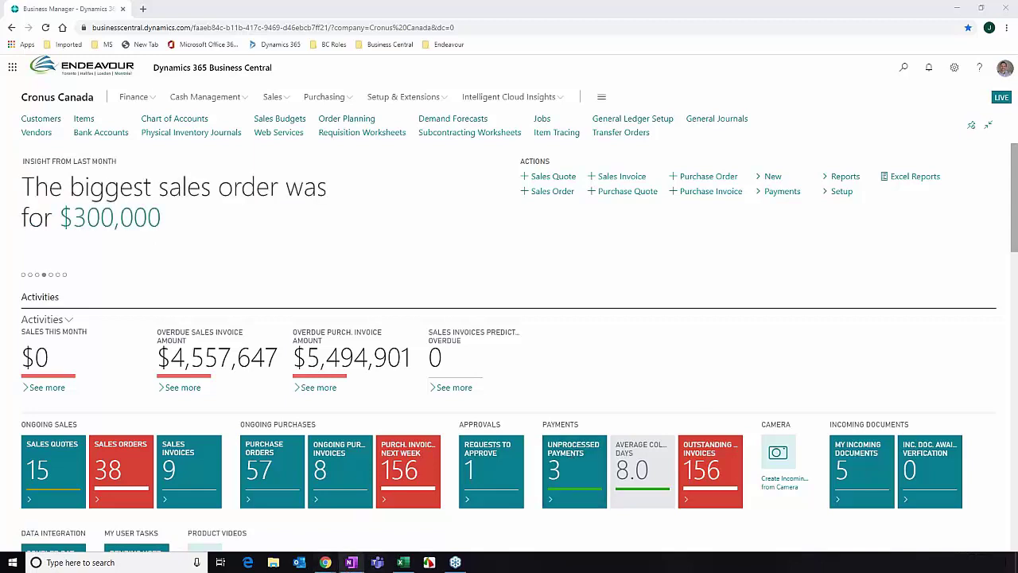
Step: Switch to the General Journals window showing the CASH batch
mouse_move(346, 566)
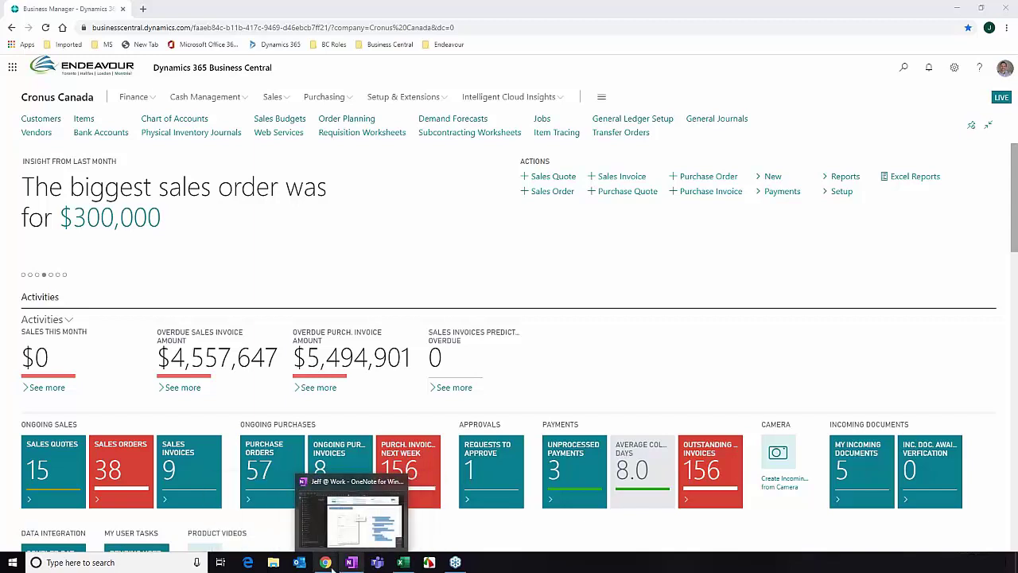
left_click(375, 535)
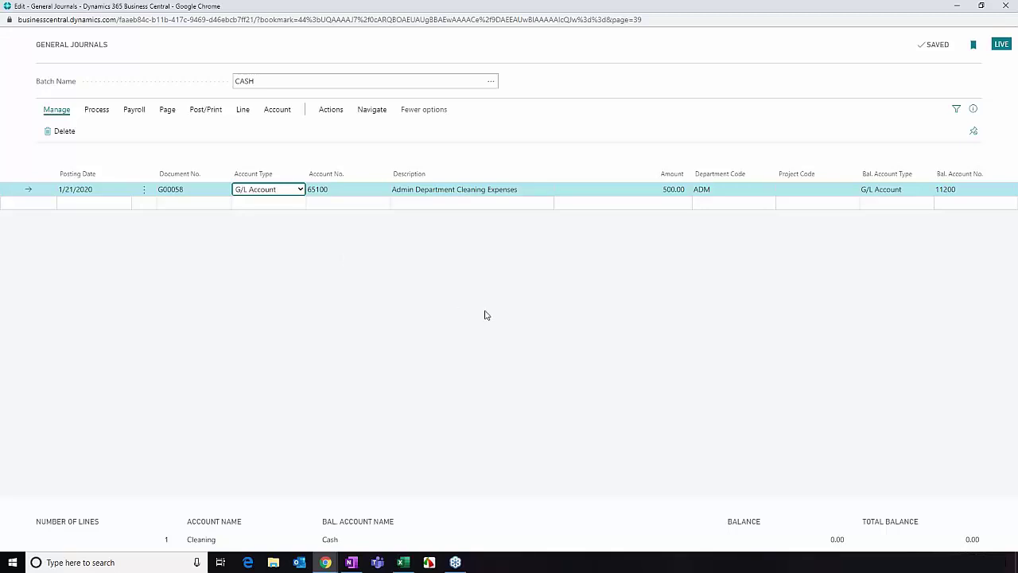
Step: Replace the first journal line's description with "Typing", and undo the replacement
left_click(491, 191)
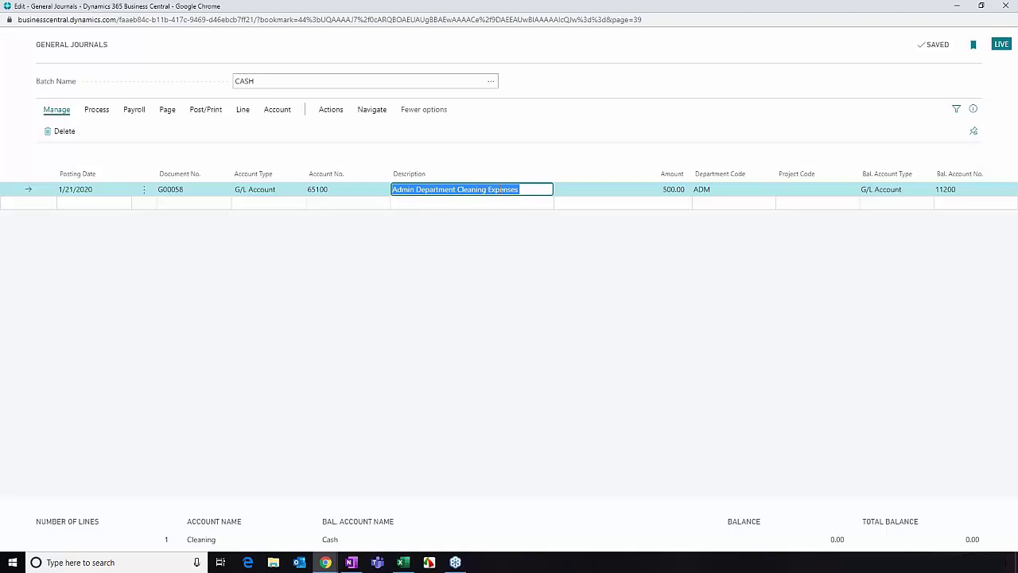
key("BackSpace")
type("Typing")
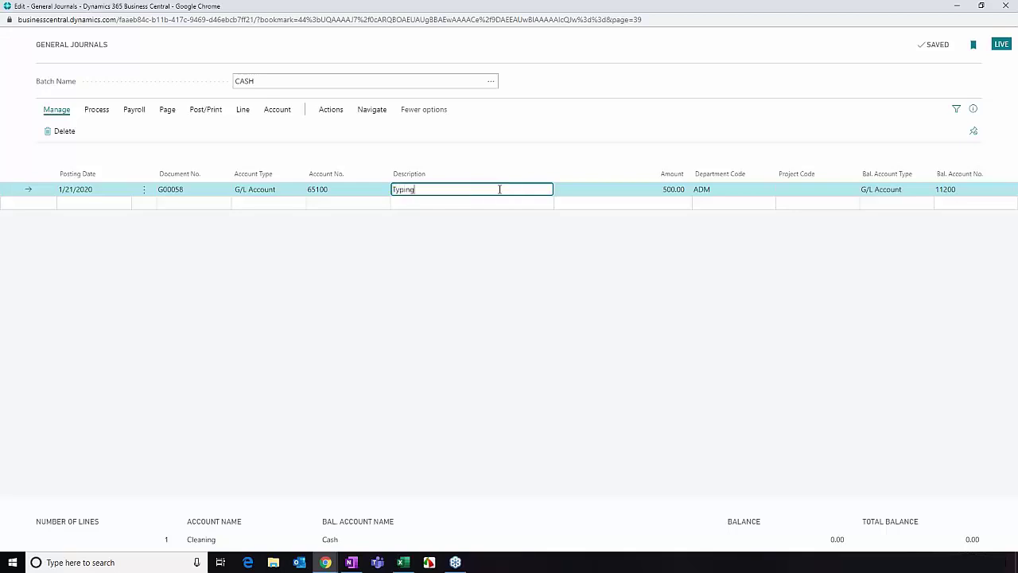
key("ctrl+z")
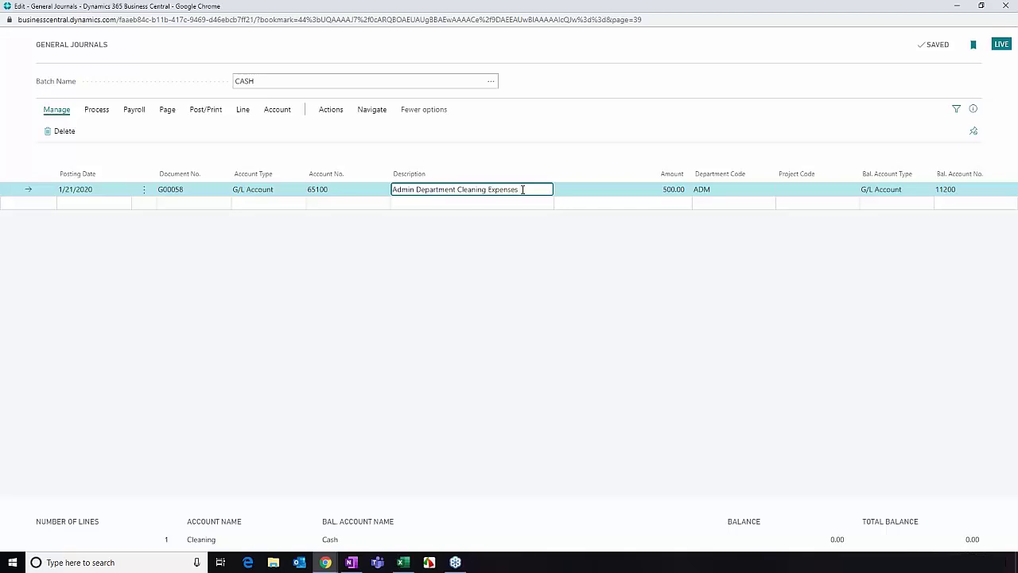
left_click(451, 190)
left_click_drag(521, 189, 389, 189)
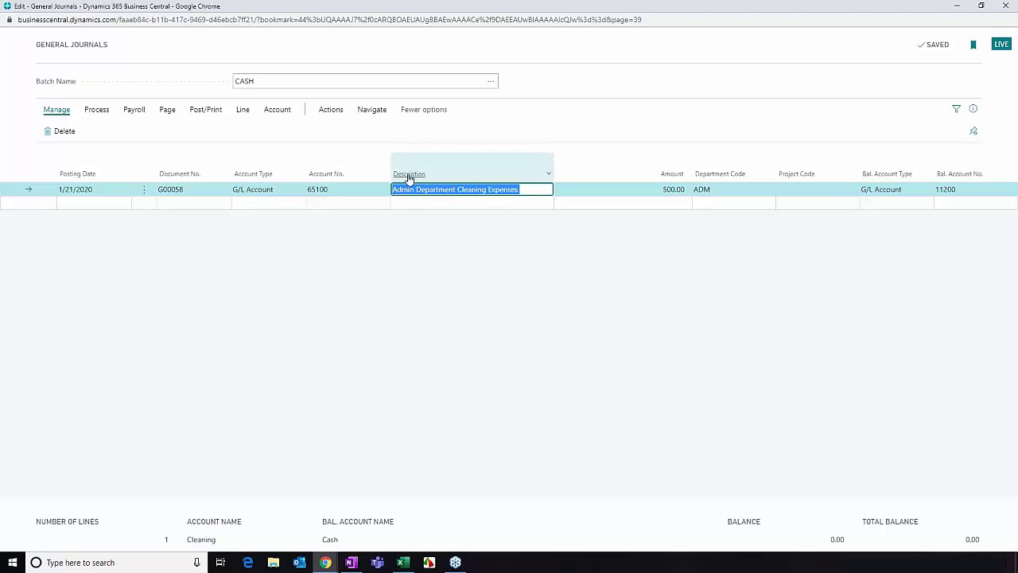
left_click(345, 190)
key("Tab")
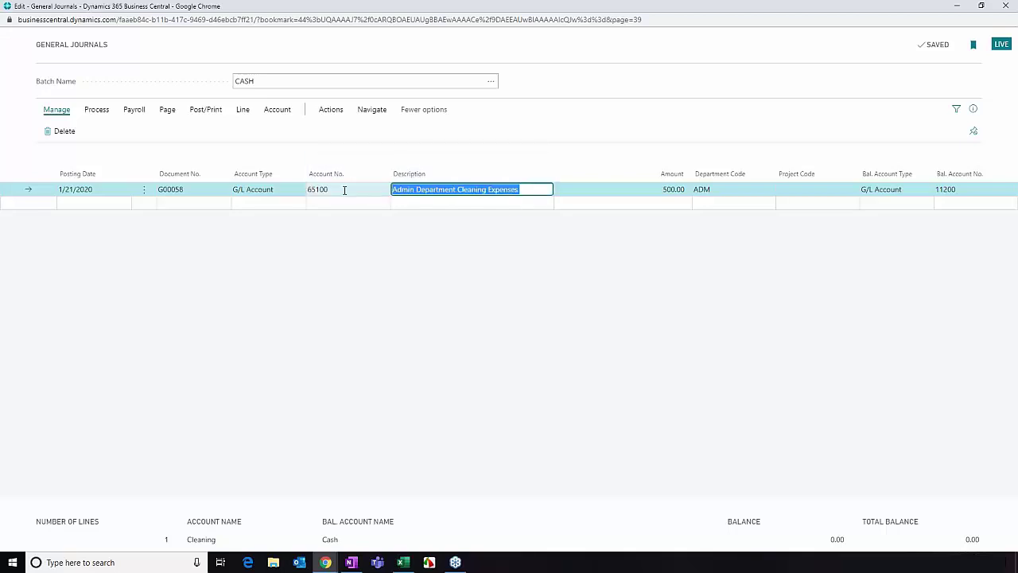
key("End")
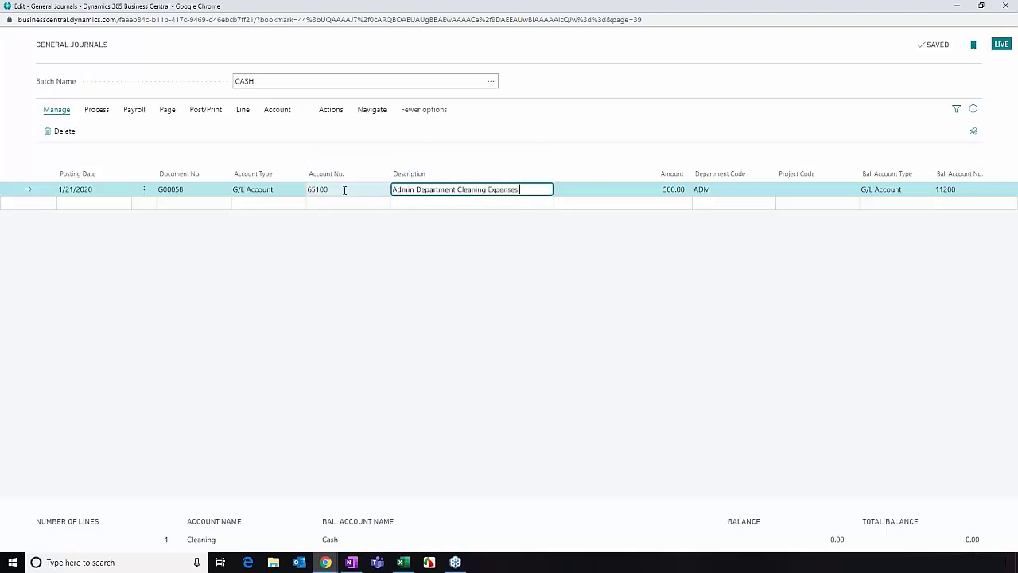
key("shift+Home")
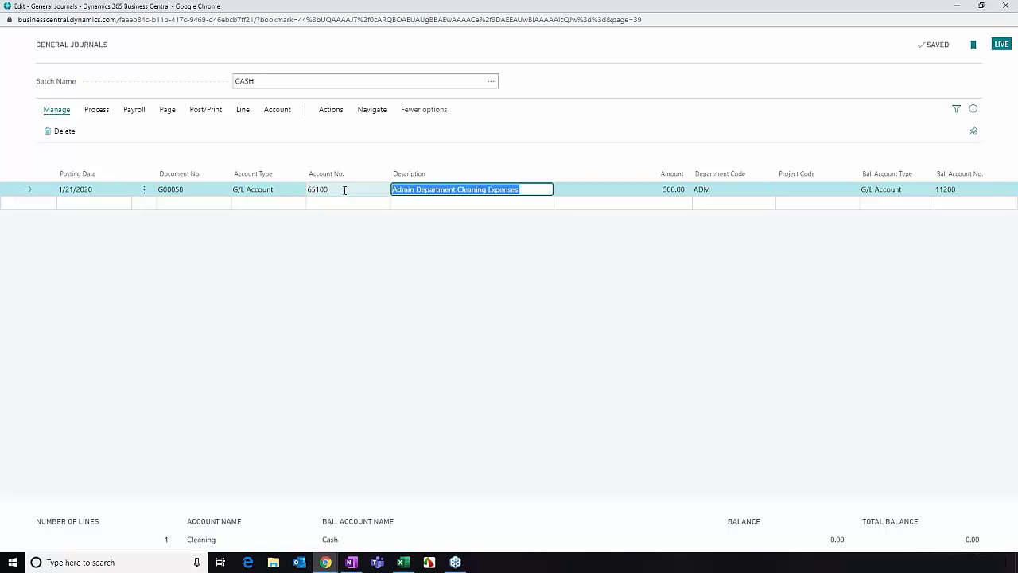
key("End")
key("shift+Home")
key("End")
key("shift+Home")
key("shift+Tab")
key("Tab")
Step: Add a second journal line for G/L account 65100 and copy the description from the line above
left_click(205, 204)
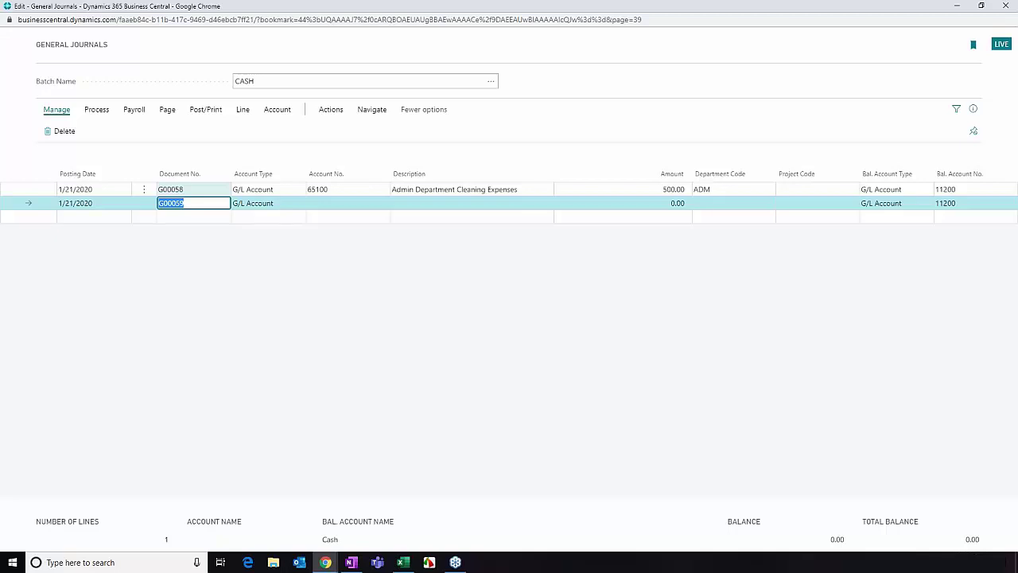
key("Tab")
key("Tab")
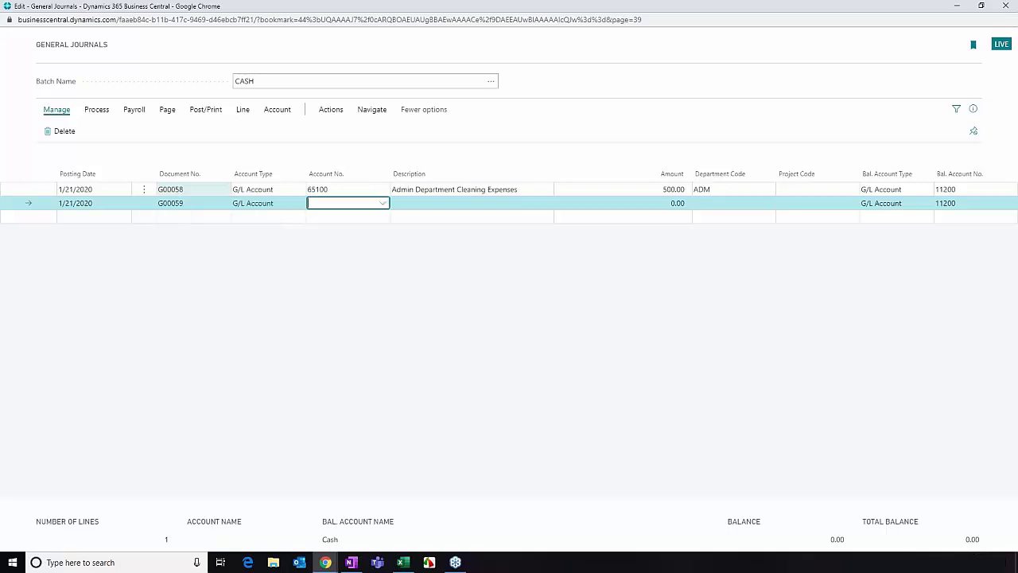
type("65100")
key("Tab")
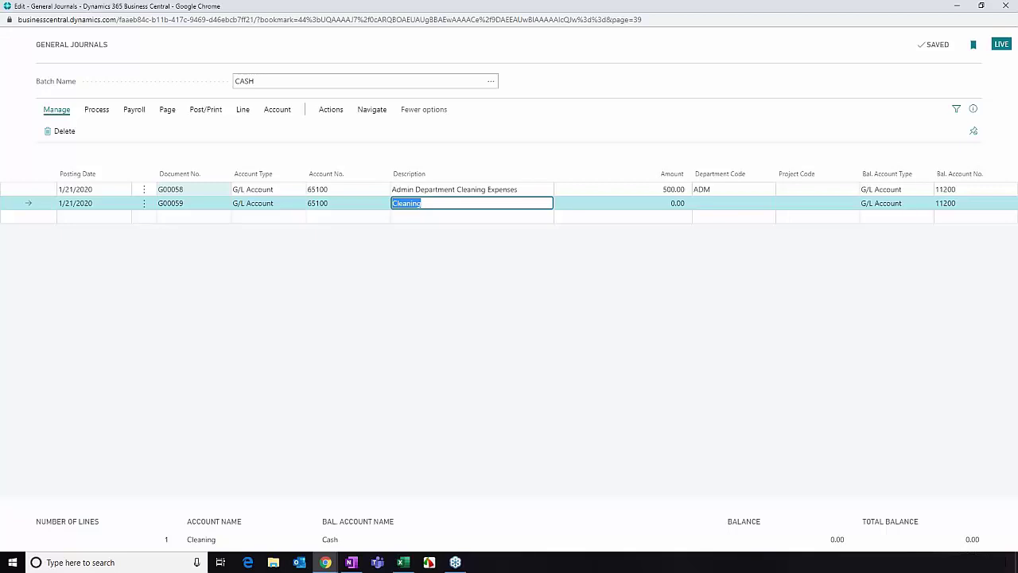
key("F8")
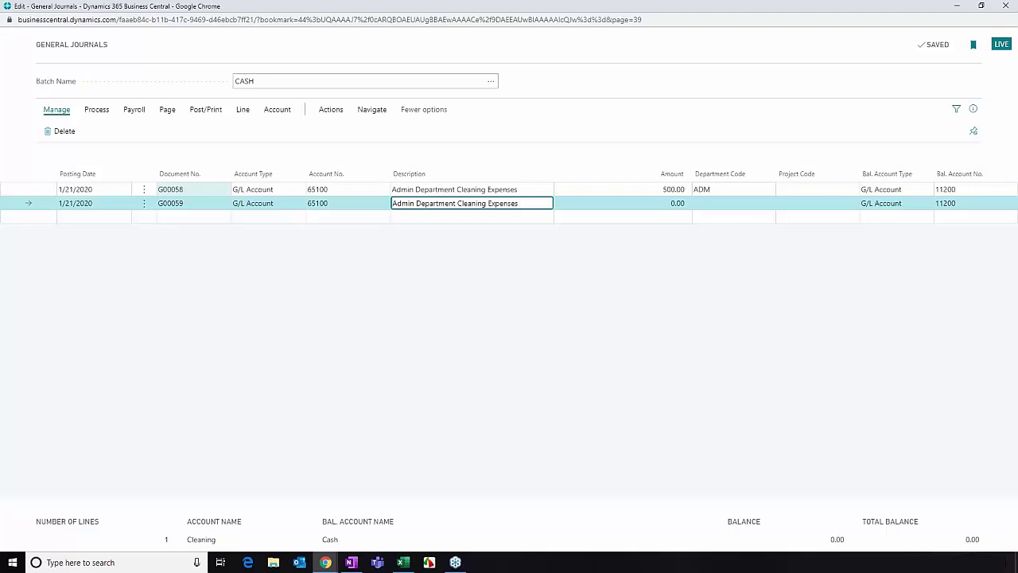
Step: Change the second journal line's description to "IT Department Cleaning Expenses"
key("F2")
key("F2")
key("F2")
key("Delete")
key("Delete")
key("Delete")
key("Delete")
key("Delete")
key("Delete")
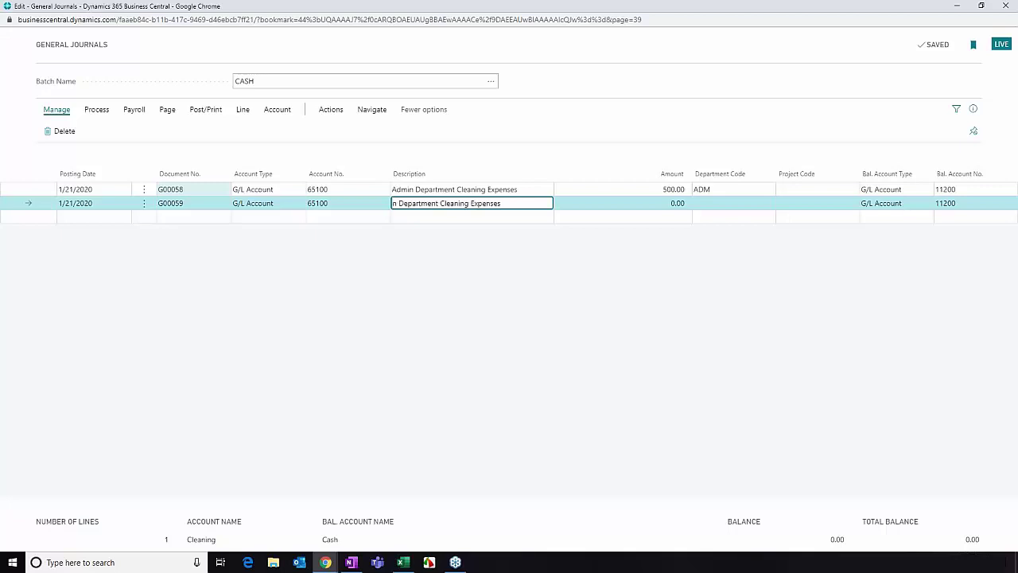
type("IT")
left_click(623, 203)
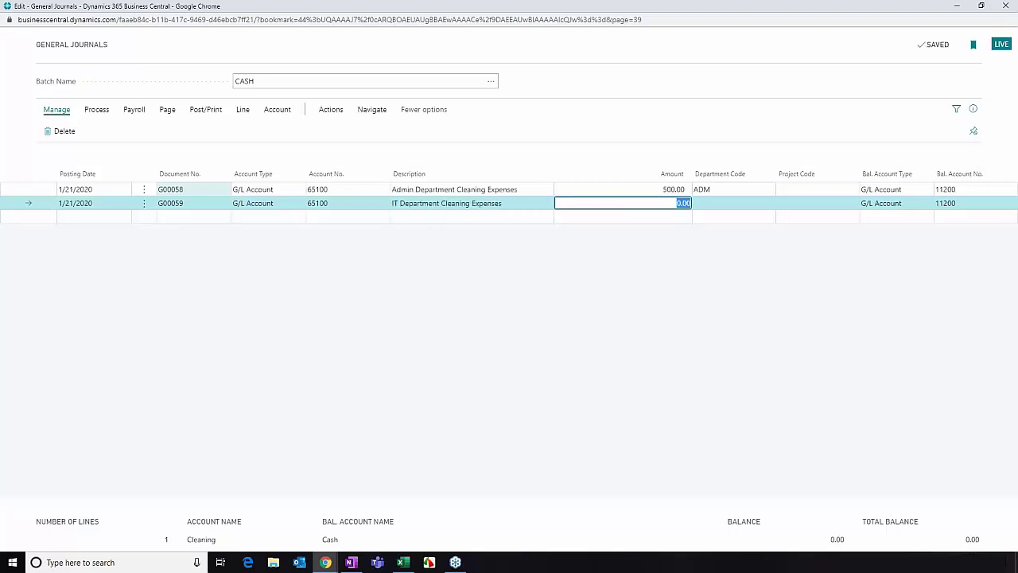
left_click(447, 203)
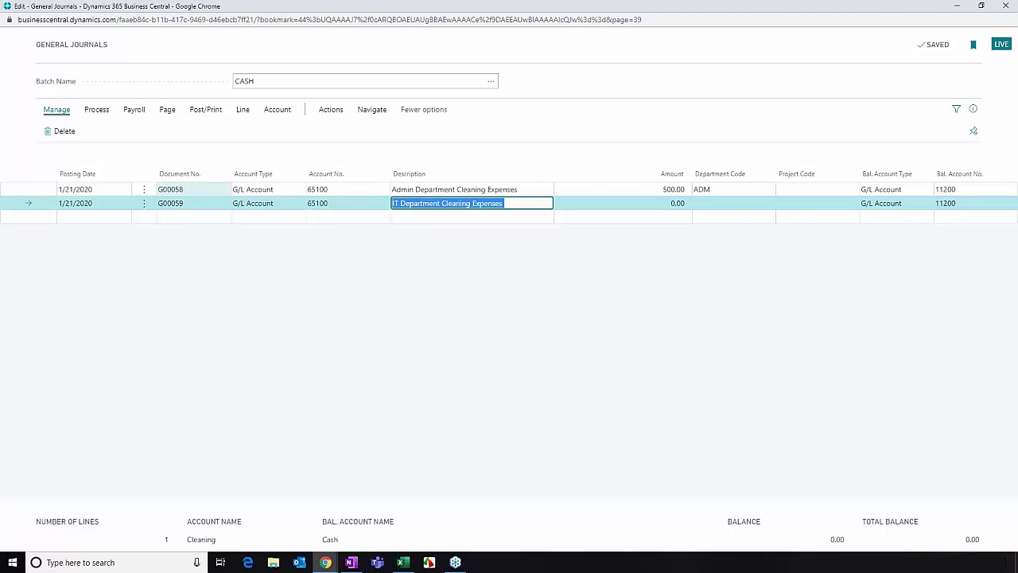
left_click(504, 203)
left_click(76, 203)
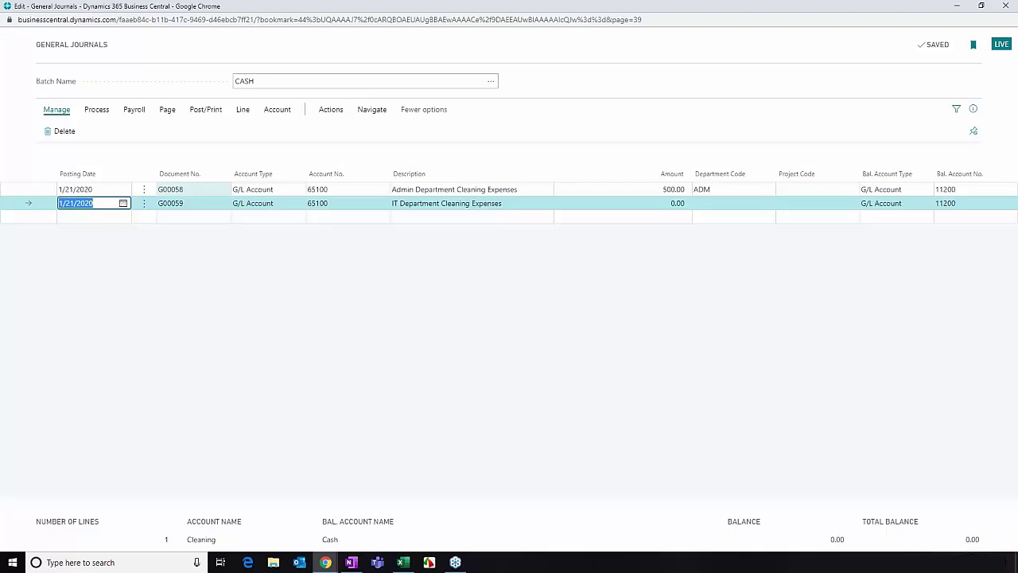
key("Tab")
key("Tab")
key("Tab")
key("Tab")
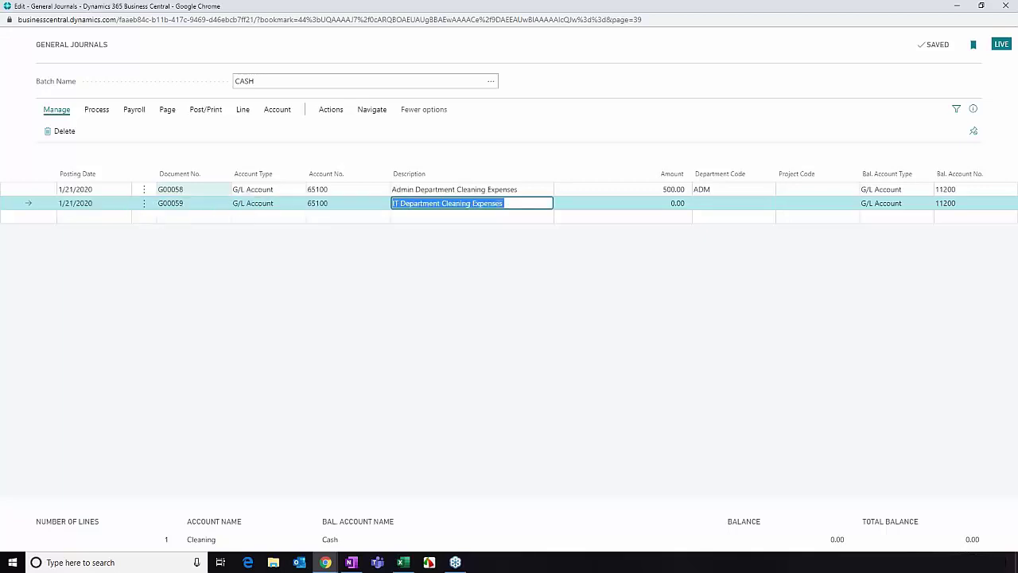
key("End")
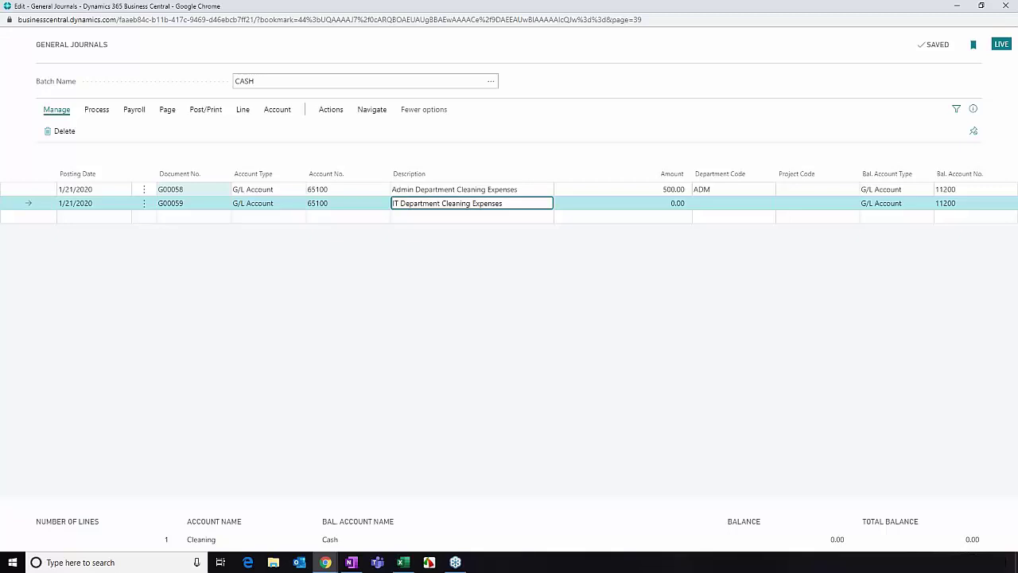
key("ctrl+a")
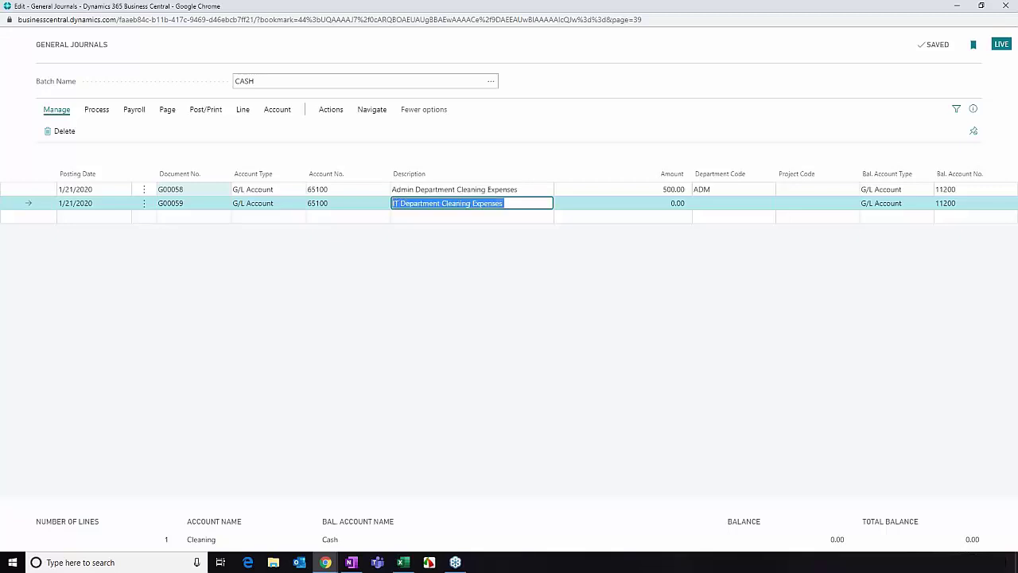
left_click(504, 203)
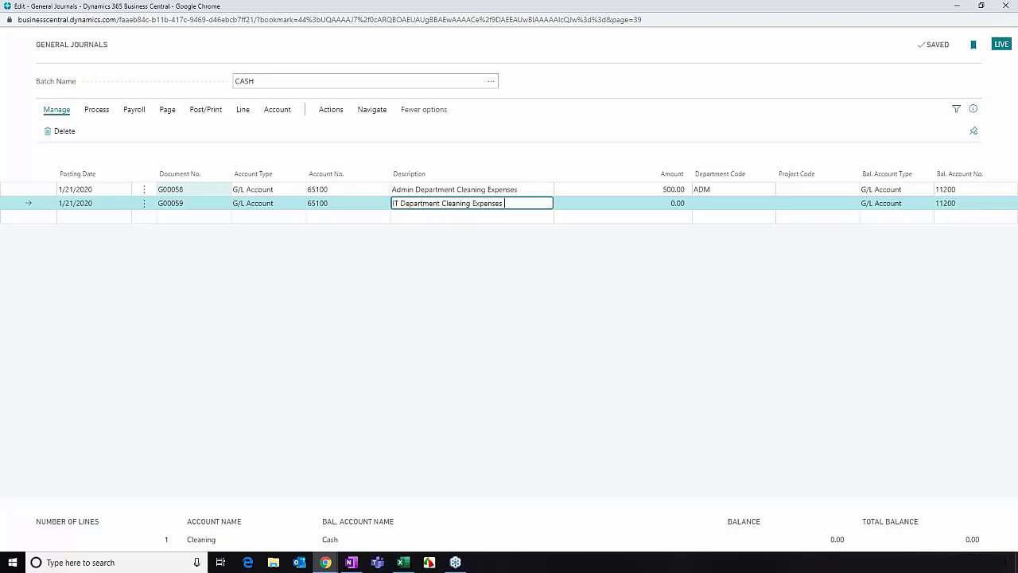
key("Down")
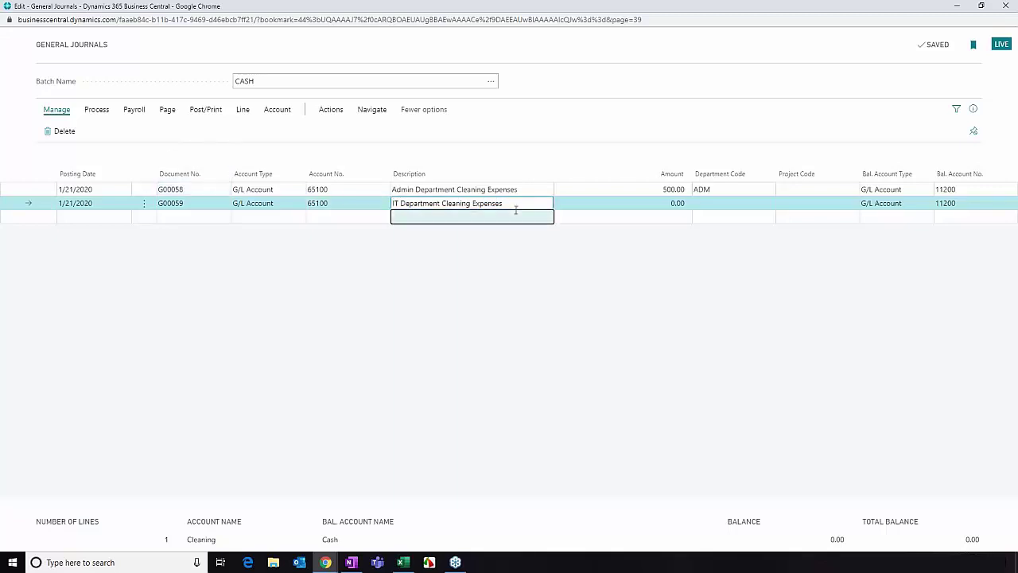
key("Up")
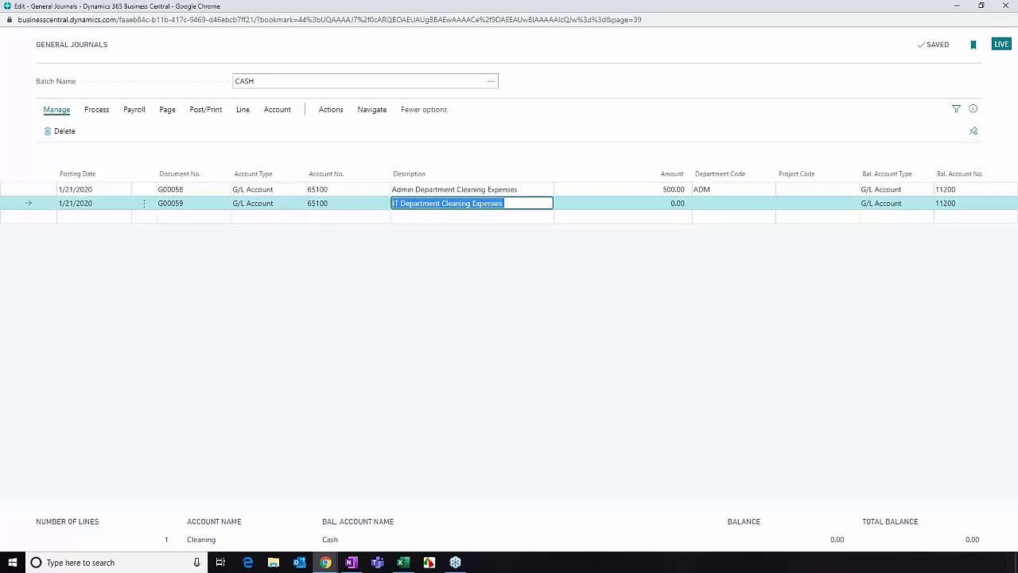
left_click(483, 203)
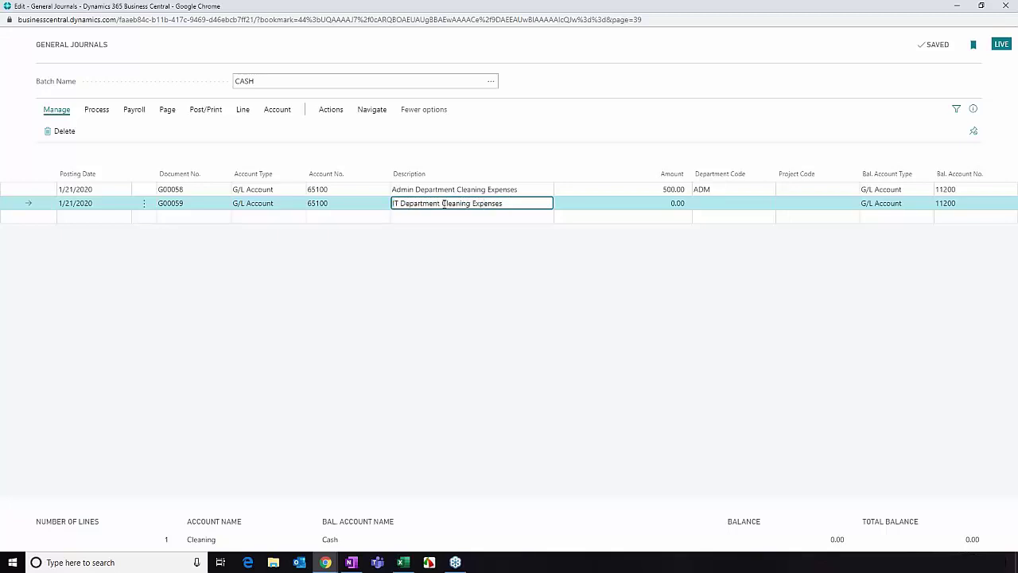
left_click(570, 203)
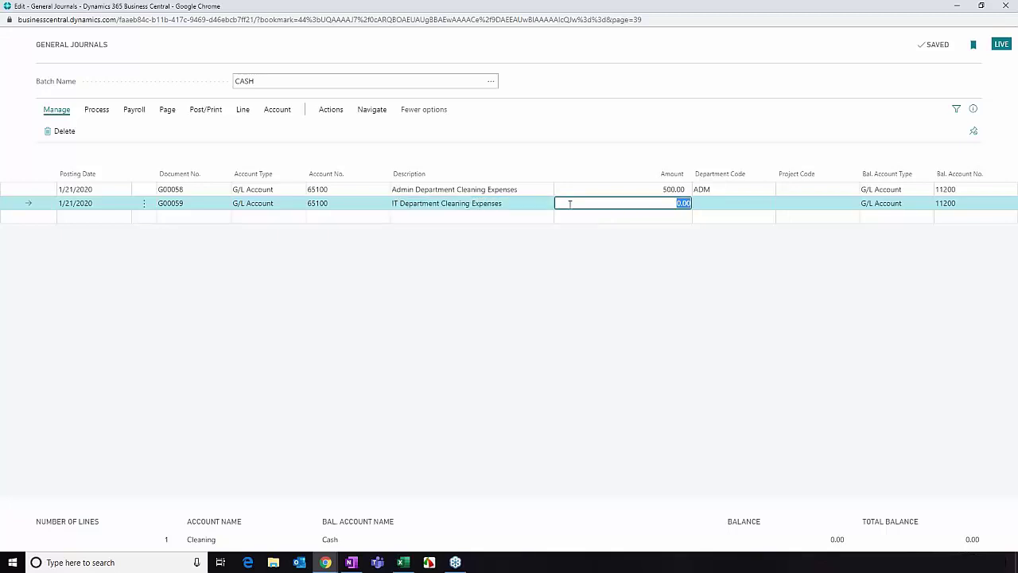
key("shift+Tab")
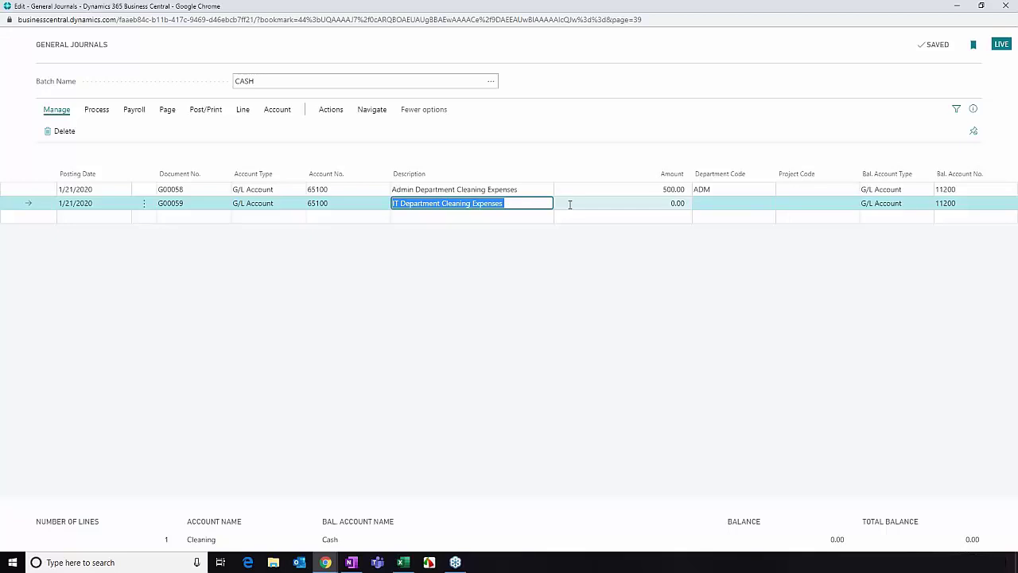
key("End")
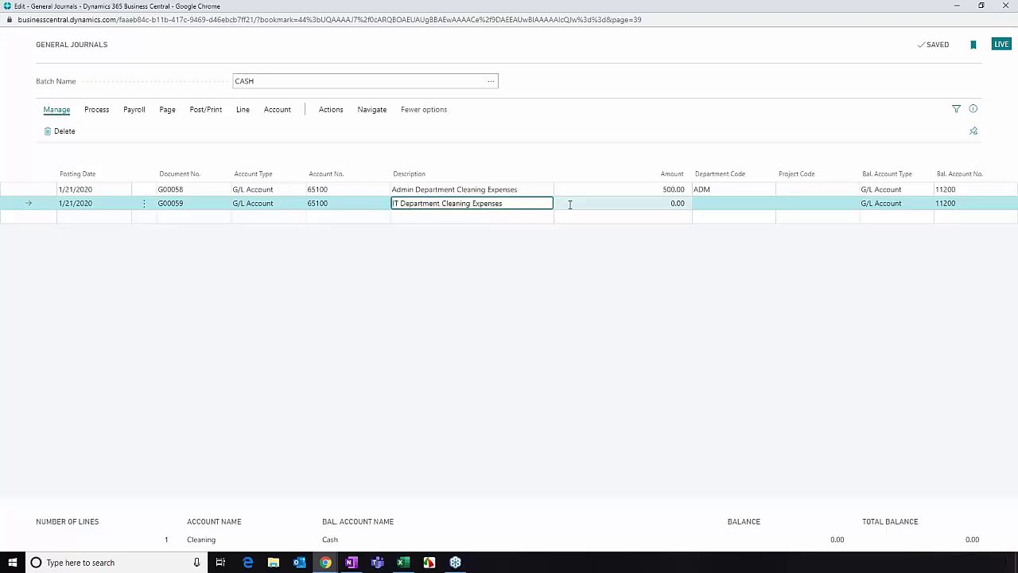
key("ctrl+a")
key("End")
key("ctrl+a")
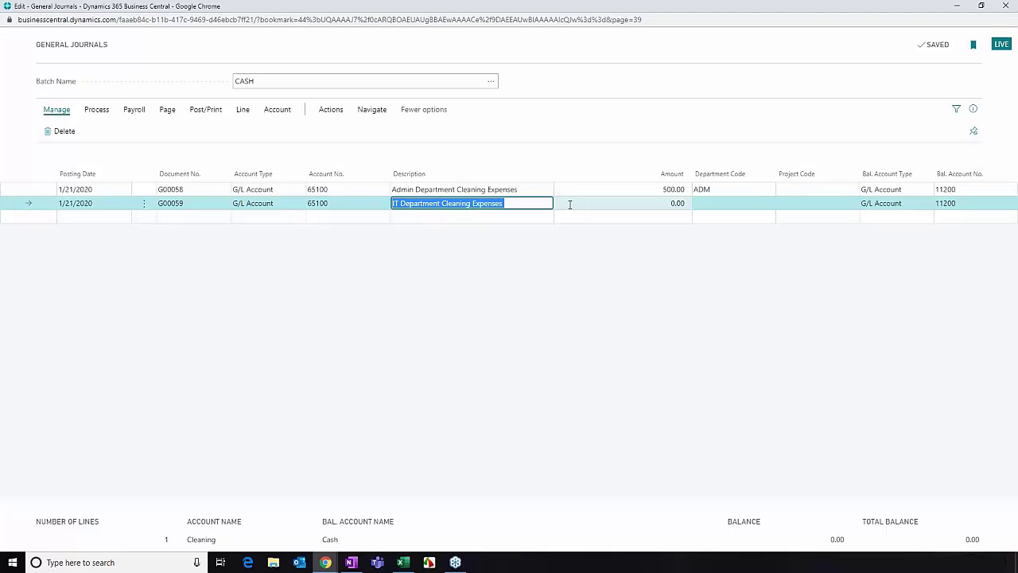
key("End")
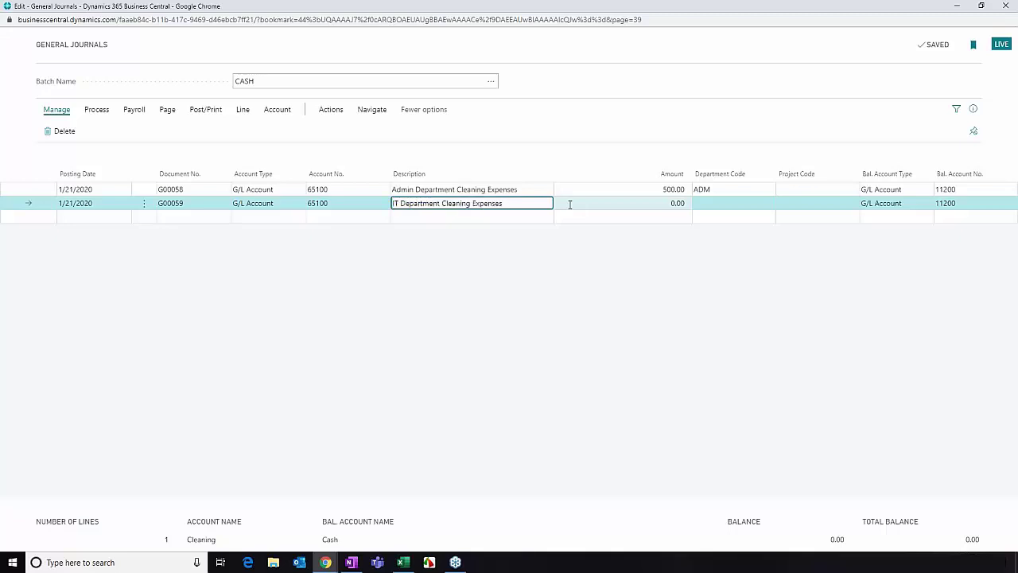
key("Home")
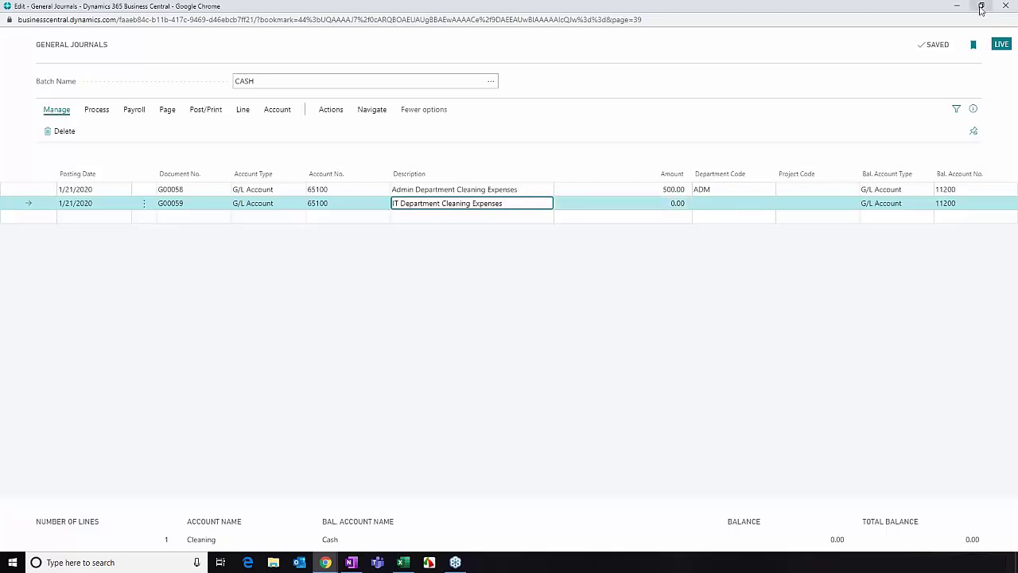
Step: Return to the Business Manager home page and open the role explorer with all features listed
left_click(954, 7)
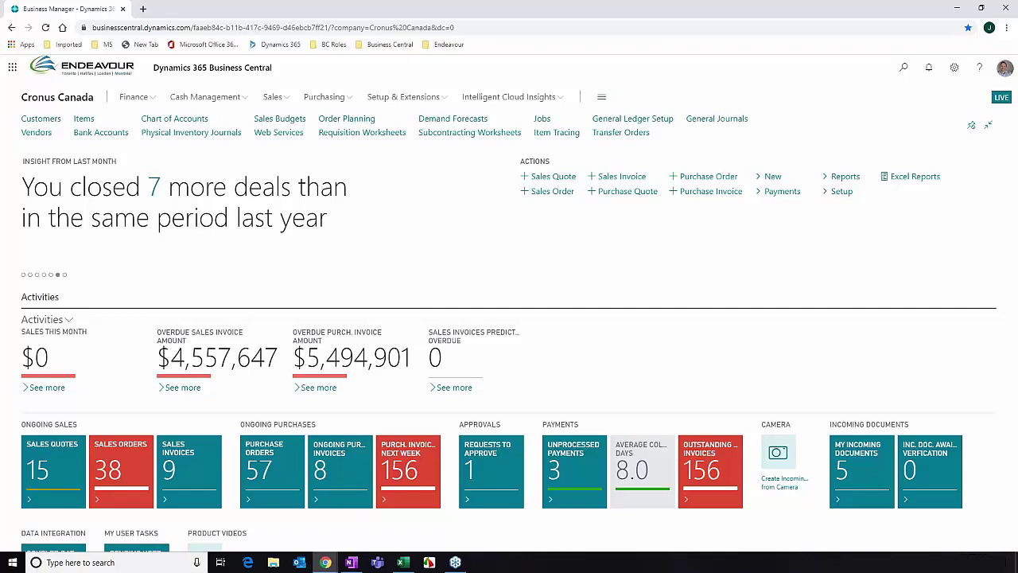
left_click(602, 97)
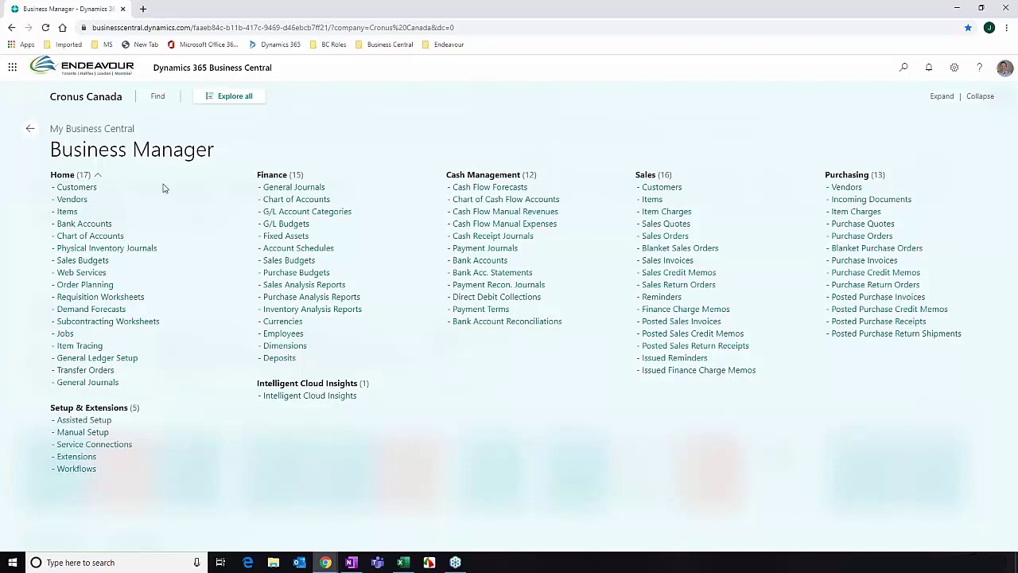
left_click(235, 100)
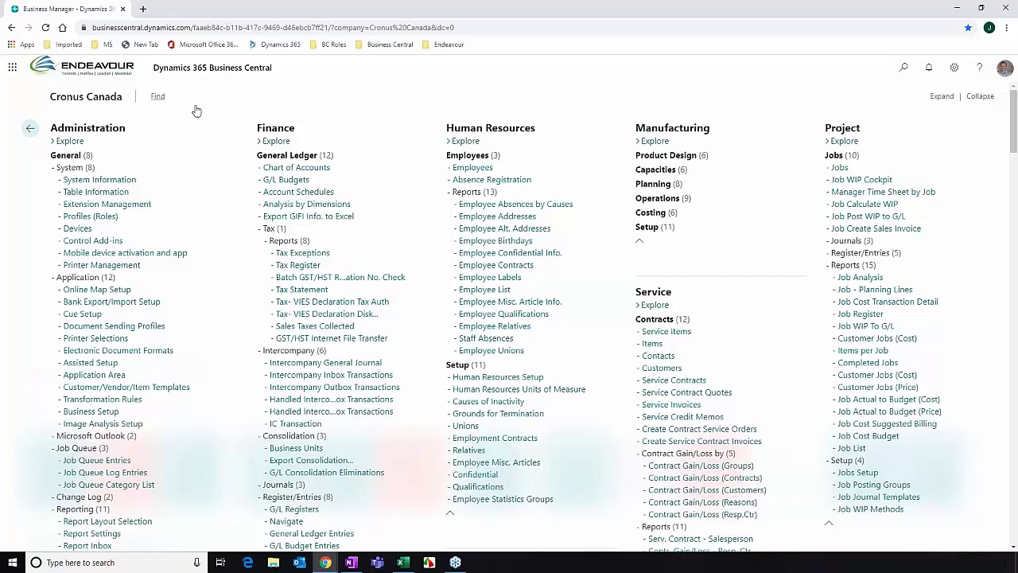
Step: Find "Customer" in the full feature list and look through the highlighted matches
left_click(162, 96)
type("Customer")
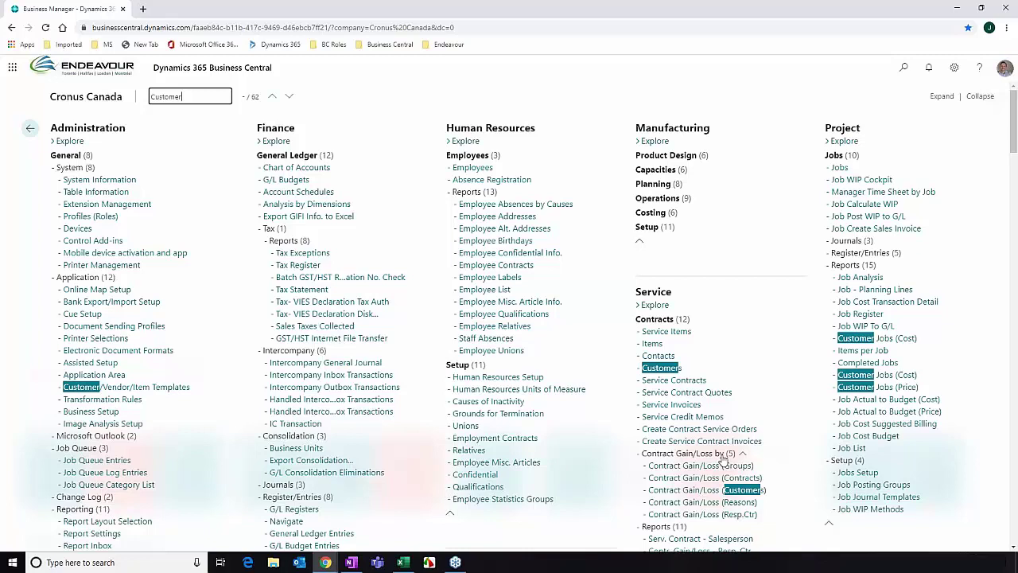
scroll(724, 459, "down", 3)
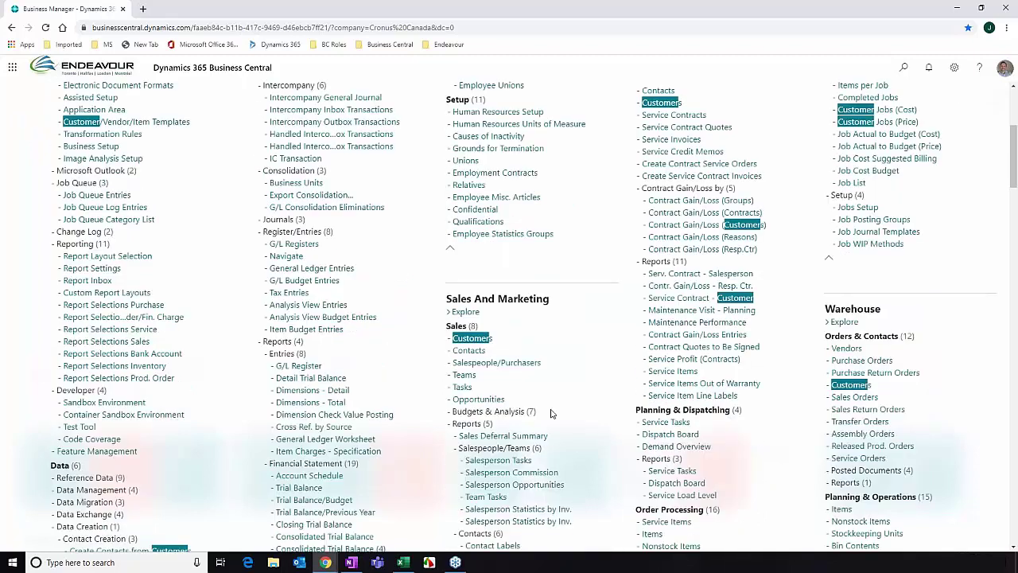
Step: Expand the Reports group under the Warehouse Planning & Operations features to view its "Customer" match
scroll(551, 413, "down", 4)
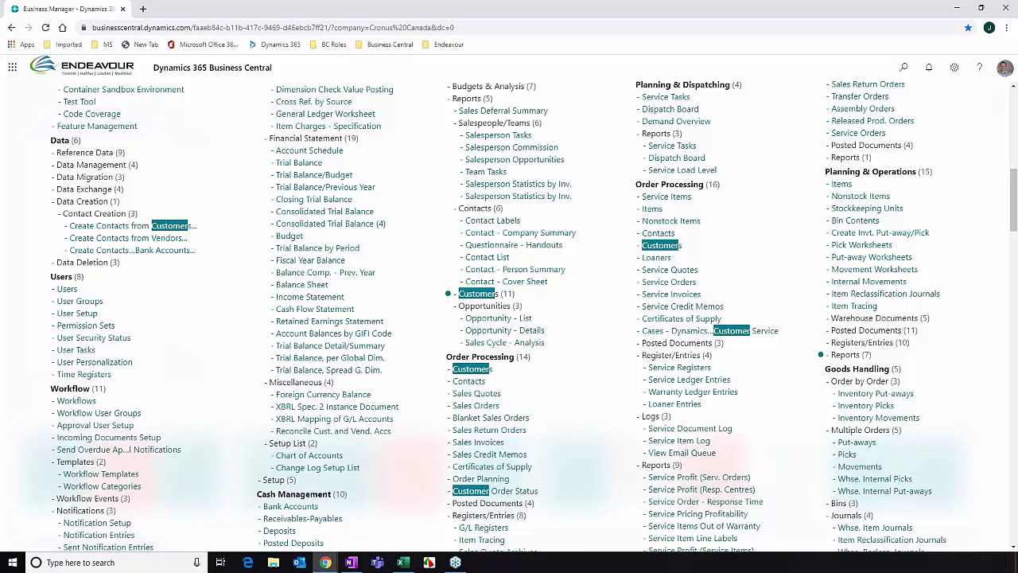
scroll(557, 411, "down", 1)
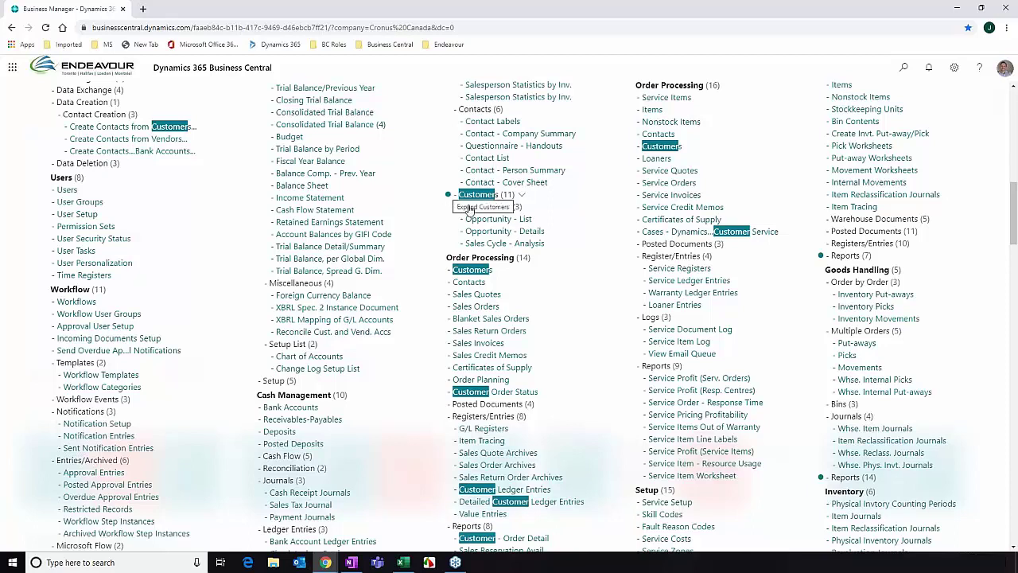
left_click(879, 257)
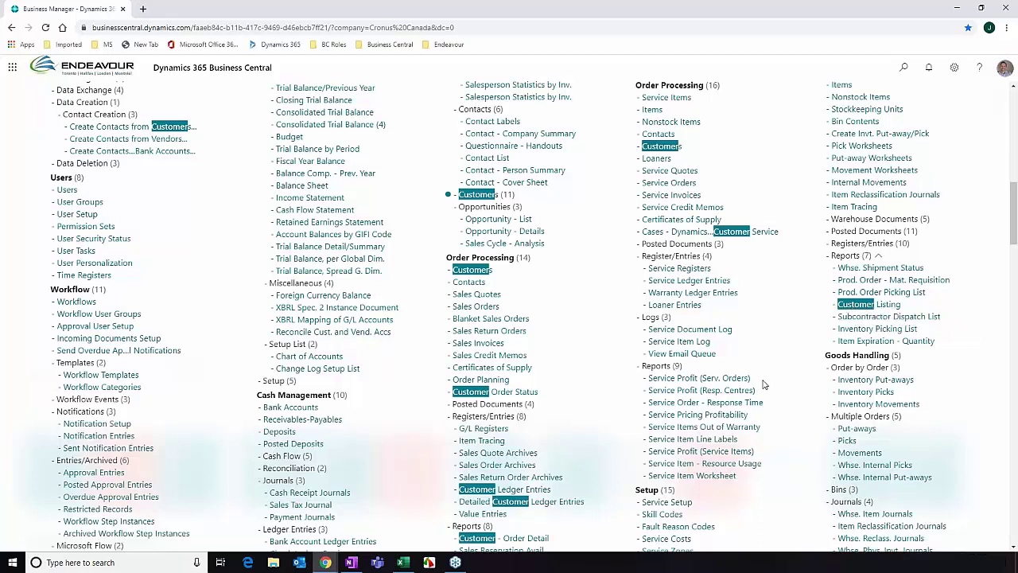
Step: Look through the remaining "Customer" matches and open the Customer - Top 10 List report from the Receivables reports
scroll(762, 385, "down", 3)
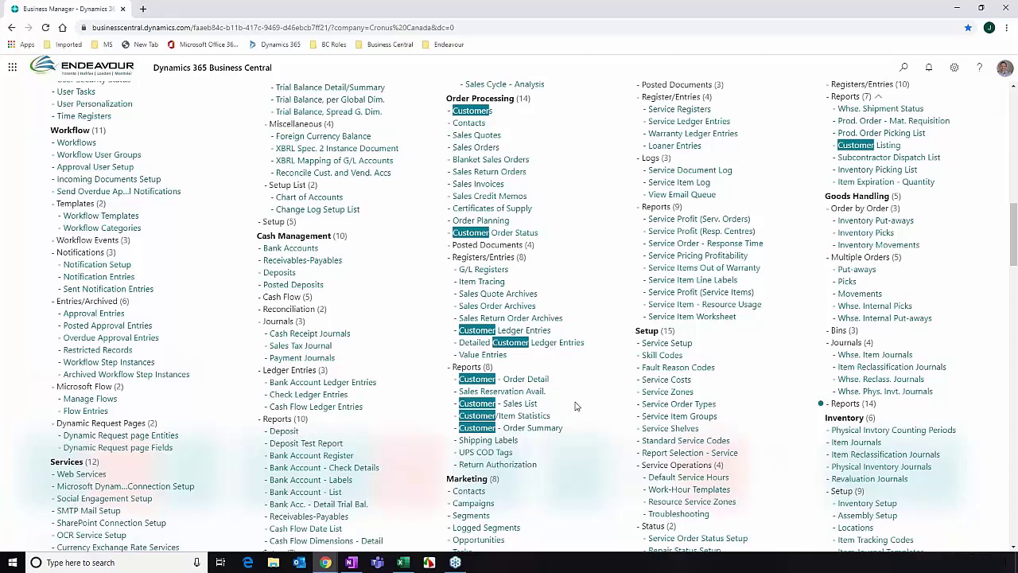
scroll(576, 406, "down", 10)
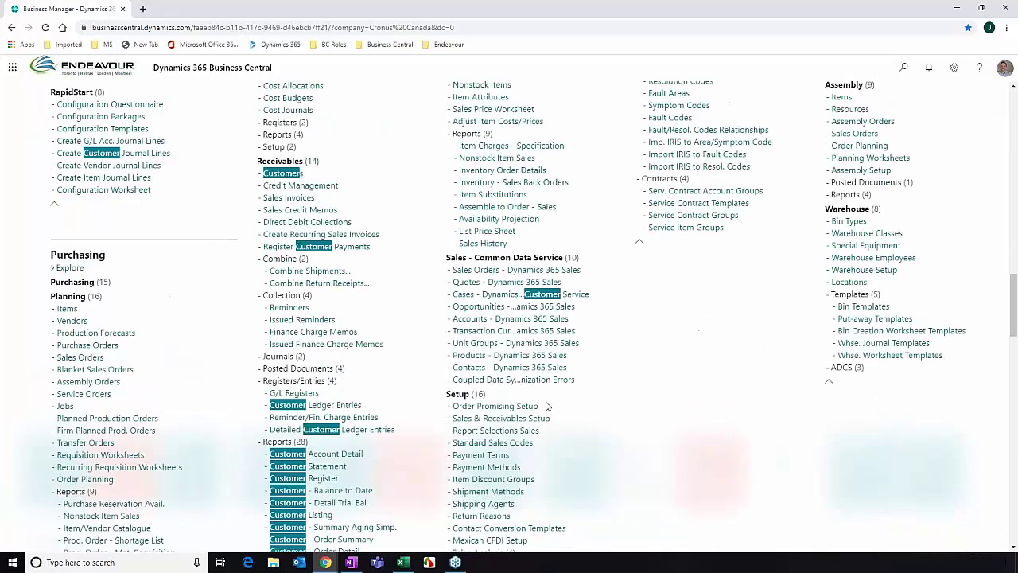
scroll(461, 418, "down", 3)
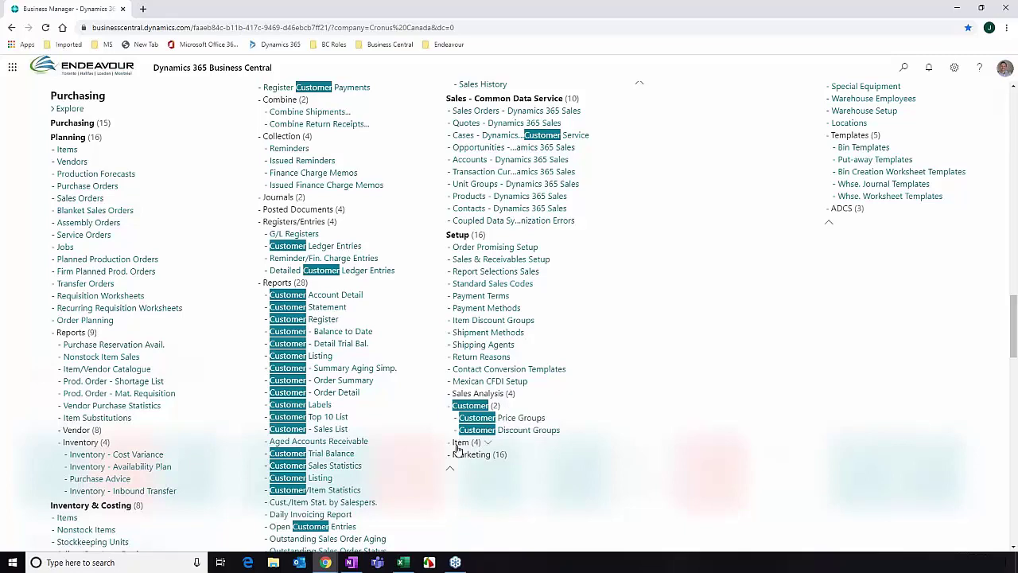
scroll(456, 450, "down", 1)
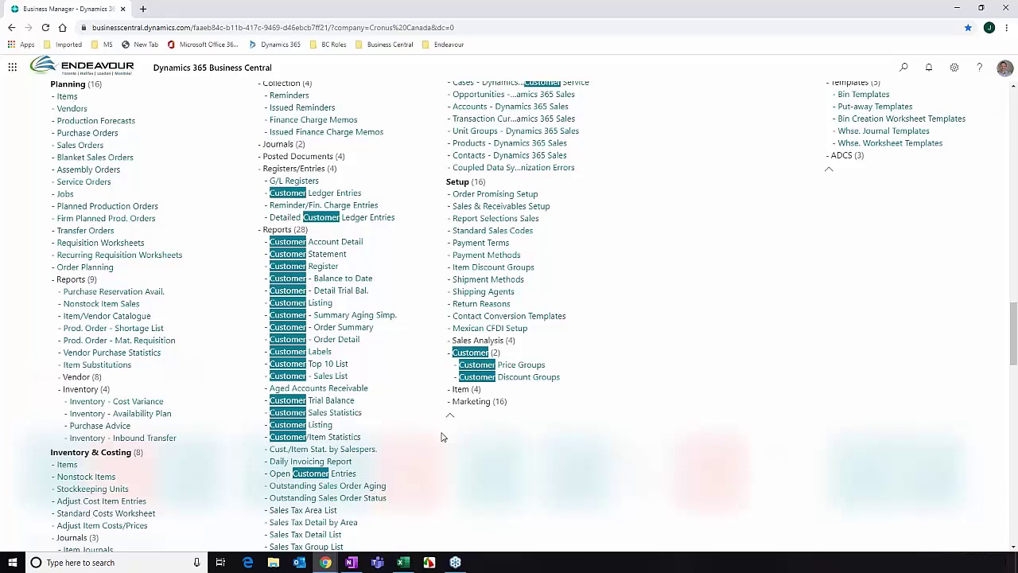
left_click(292, 363)
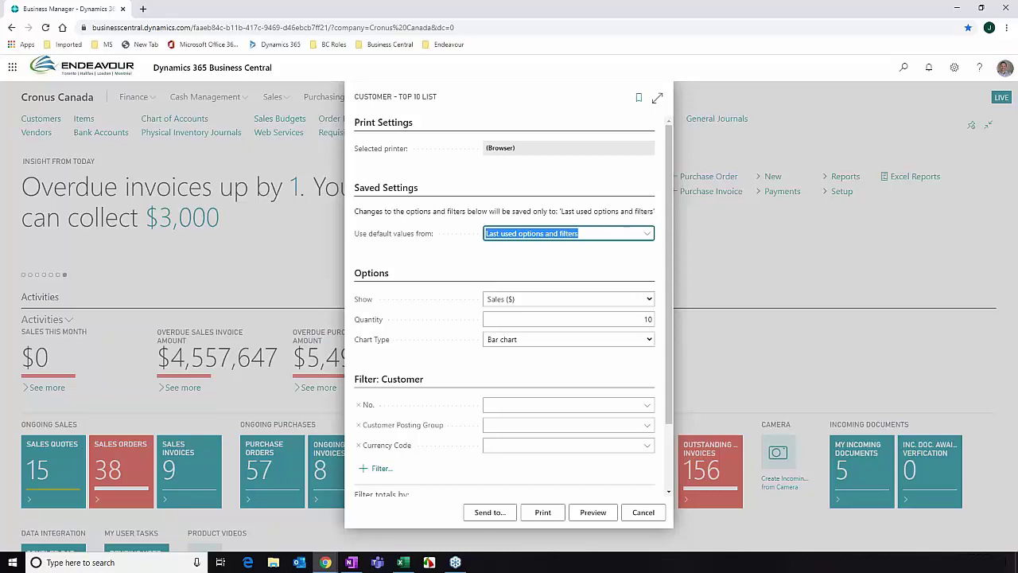
Step: Bookmark the Customer - Top 10 List report on the Role Centre and close its request page without running it
left_click(640, 100)
left_click(639, 99)
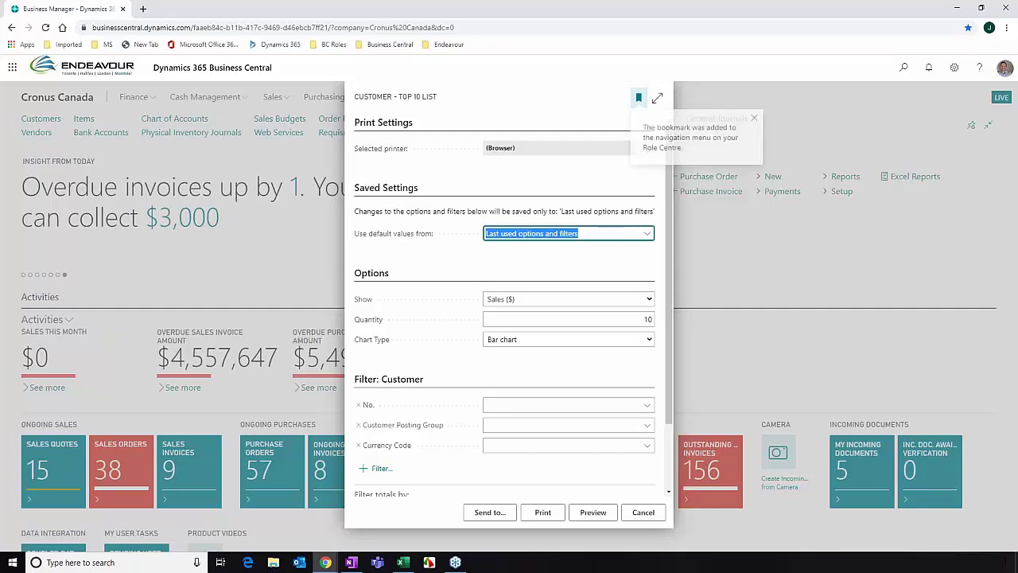
left_click(756, 120)
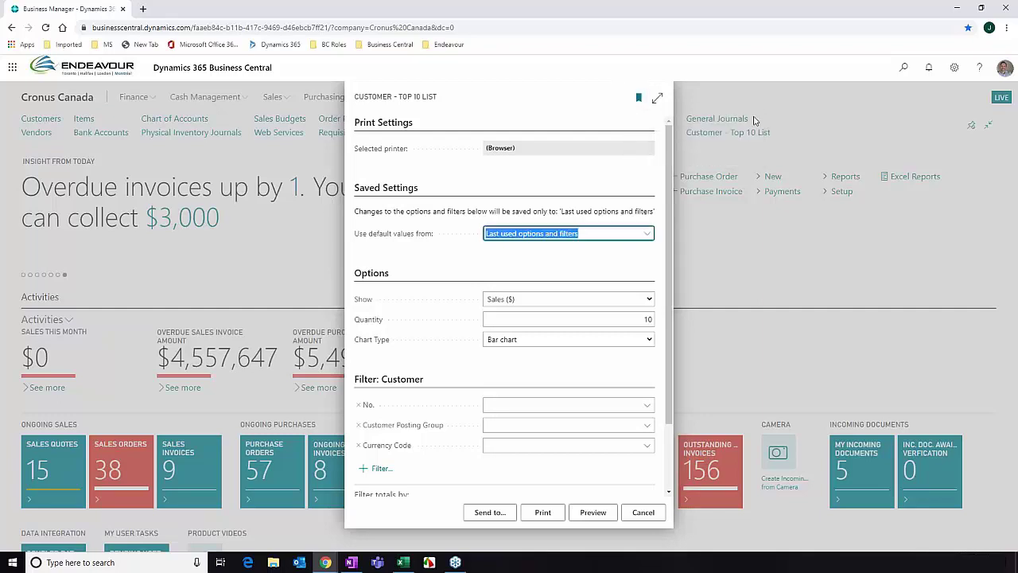
left_click(642, 515)
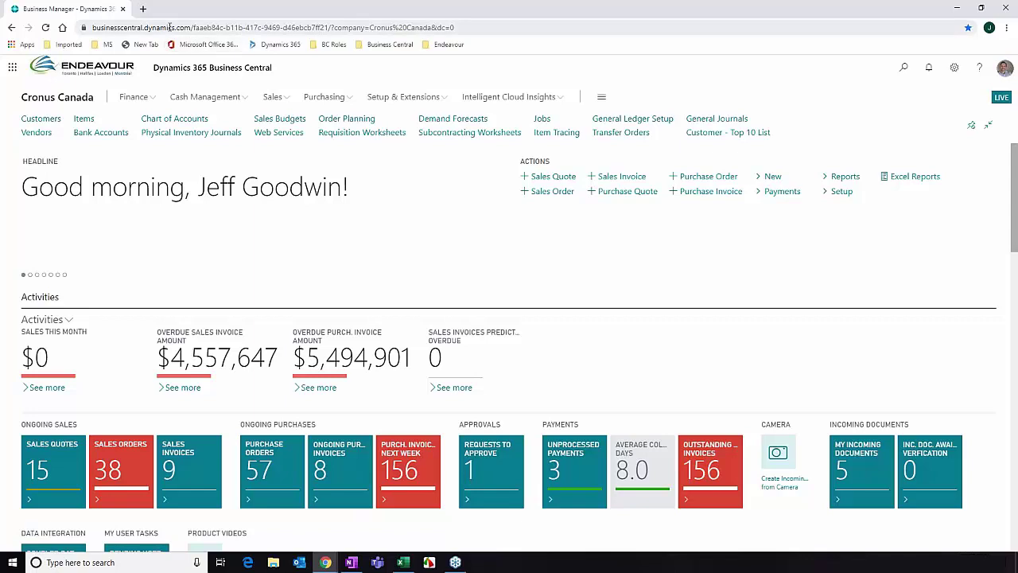
Step: Open the Customers list and apply the "Customers with a Balance" view
left_click(456, 27)
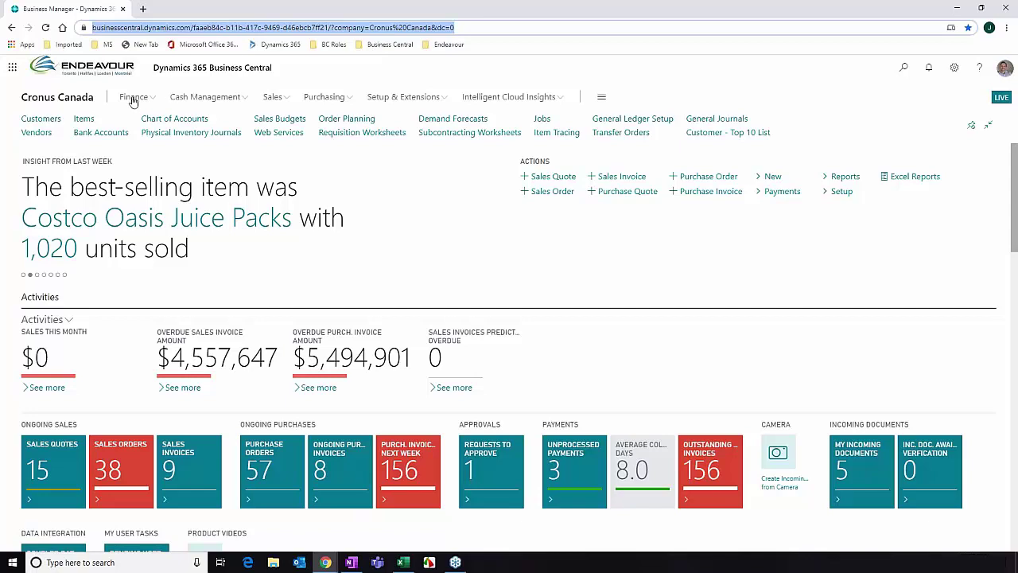
left_click(44, 118)
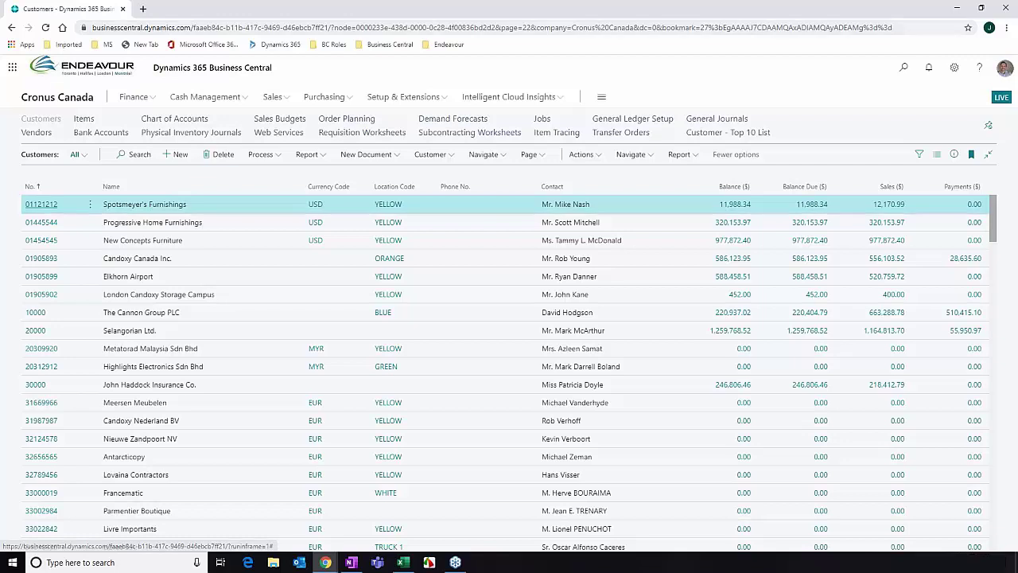
left_click(75, 155)
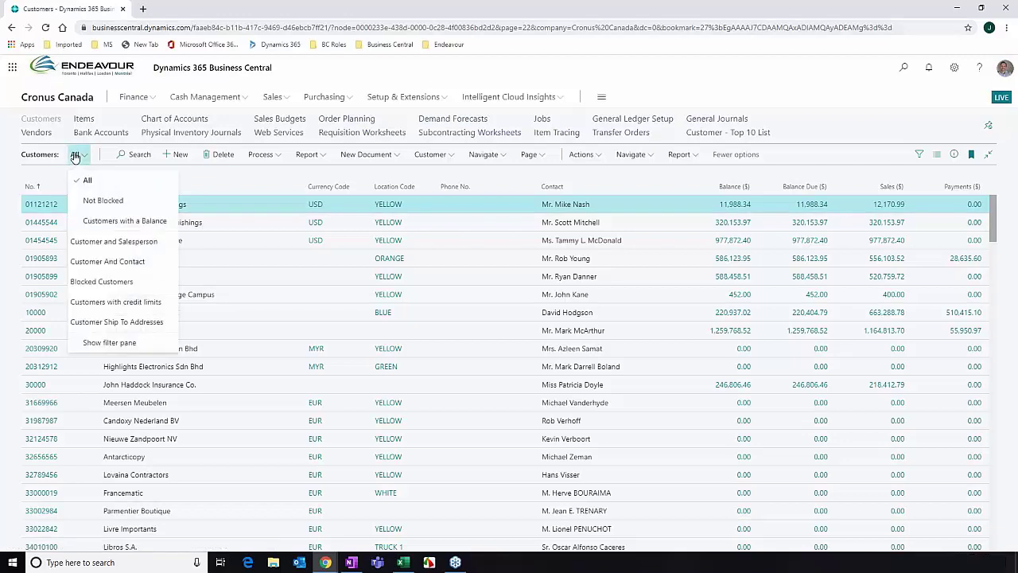
left_click(131, 227)
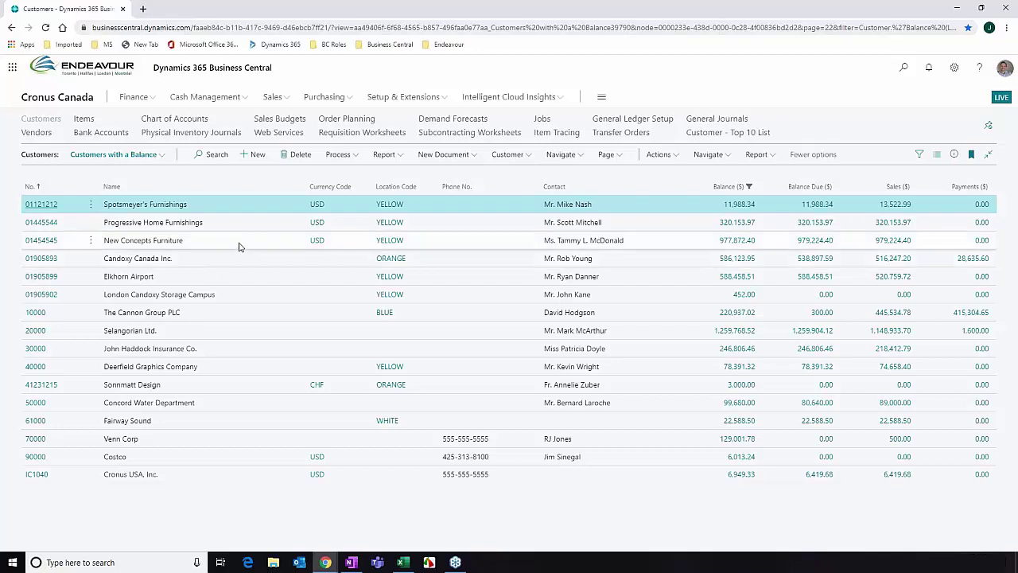
Step: Save the filtered customer list's browser bookmark in the Bookmarks bar folder
left_click(391, 28)
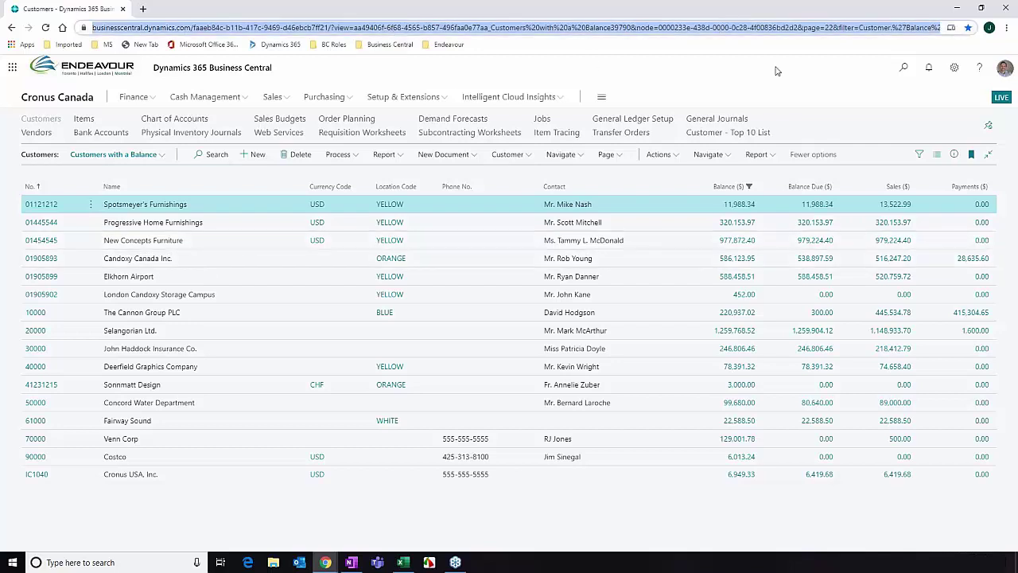
left_click(969, 28)
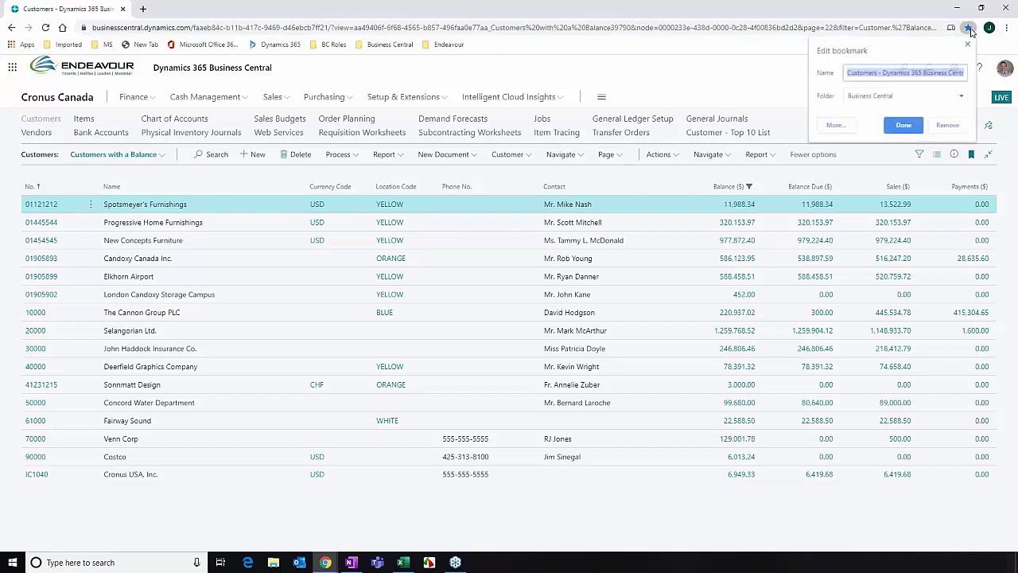
left_click(962, 96)
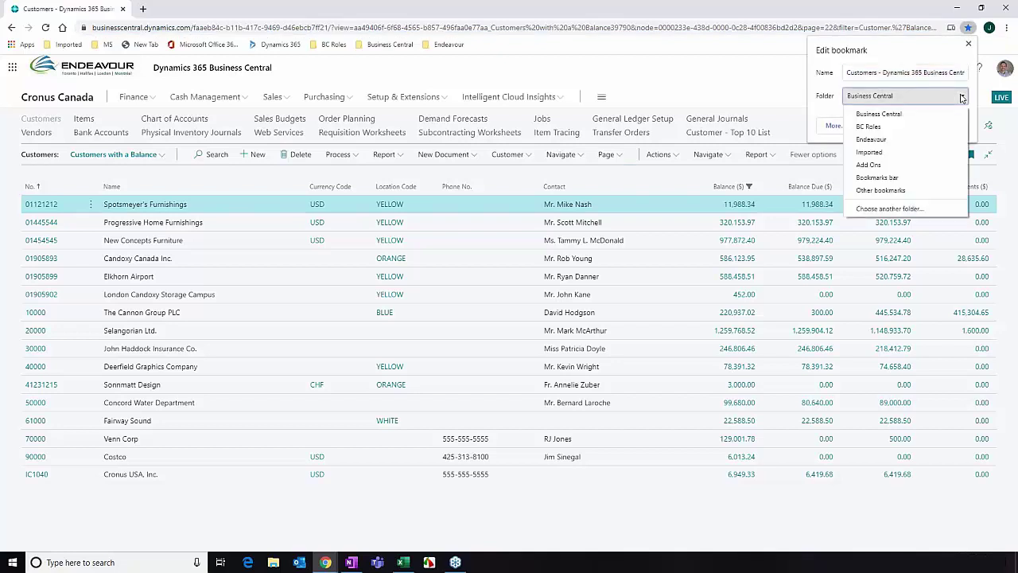
left_click(888, 178)
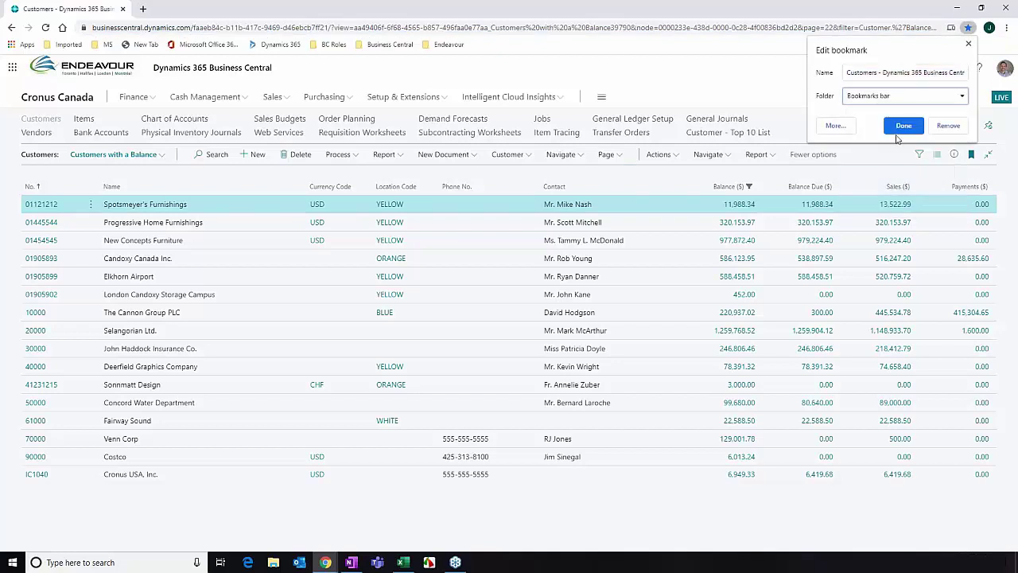
left_click(902, 126)
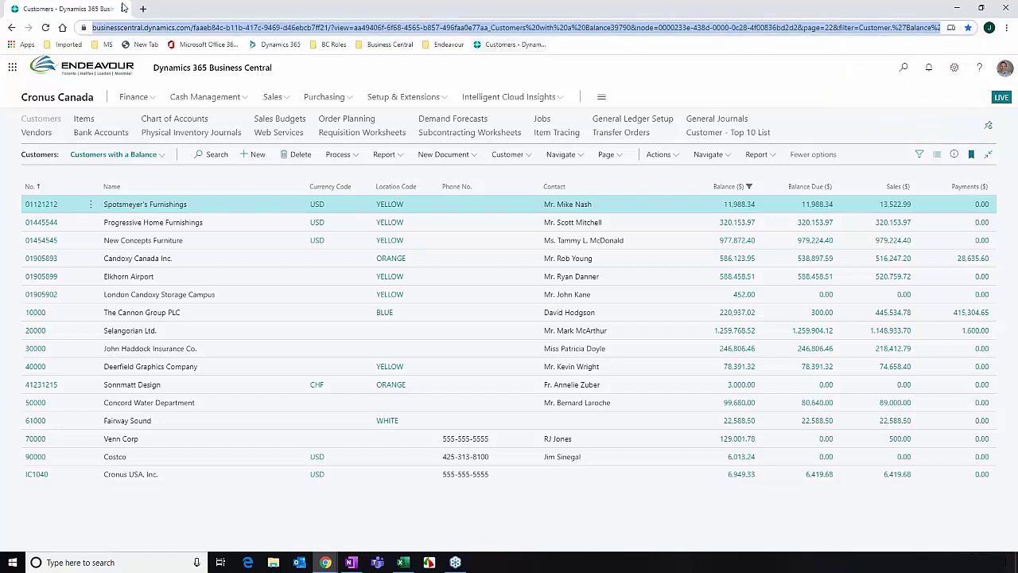
Step: Open the saved Customers bookmark in a new browser tab and drill into the balance of Progressive Home Furnishings
left_click(144, 10)
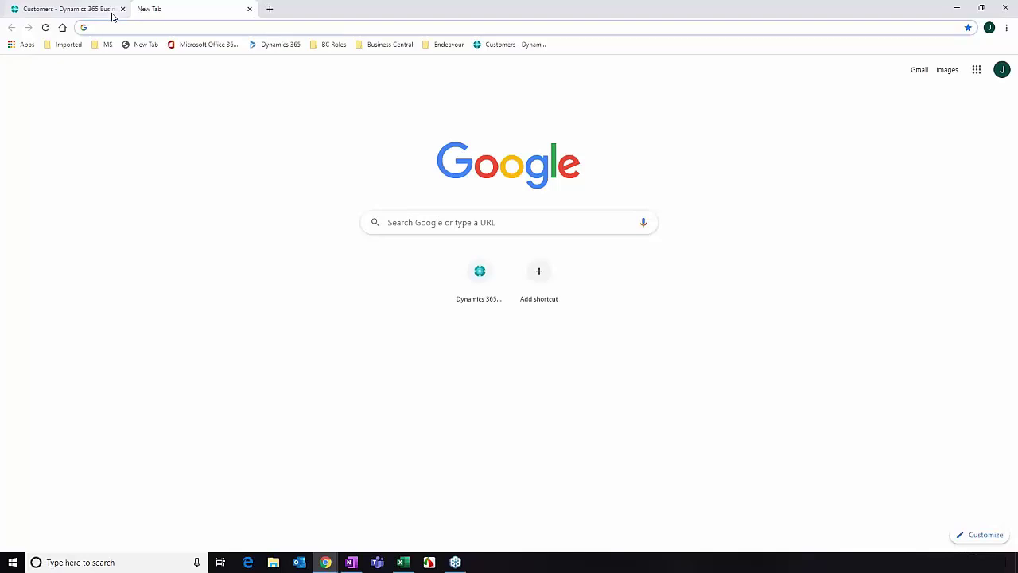
left_click(502, 49)
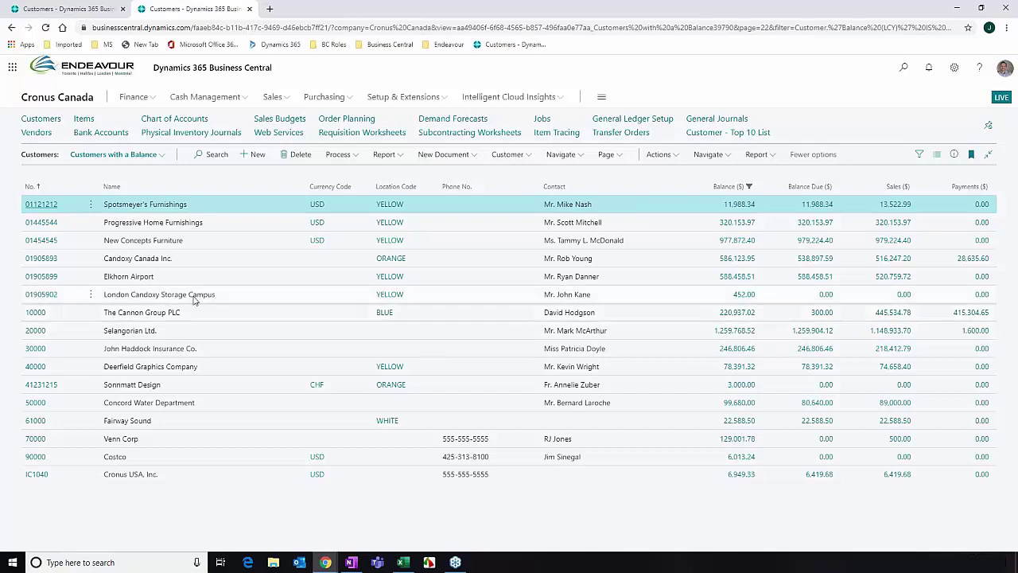
left_click(739, 229)
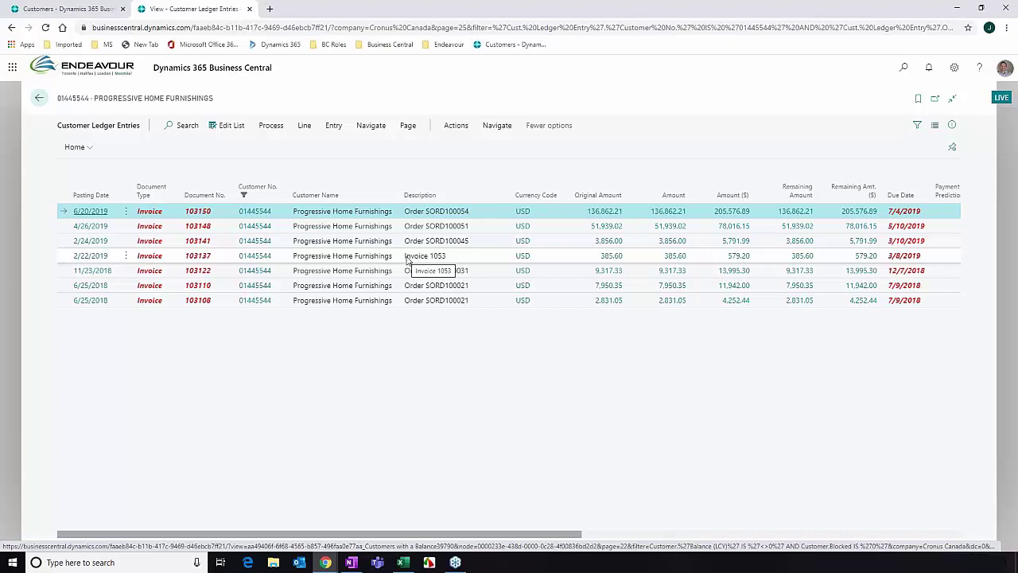
Step: Add the Progressive Home Furnishings ledger entries page to the browser's Bookmarks bar and return to the customer list
left_click(969, 28)
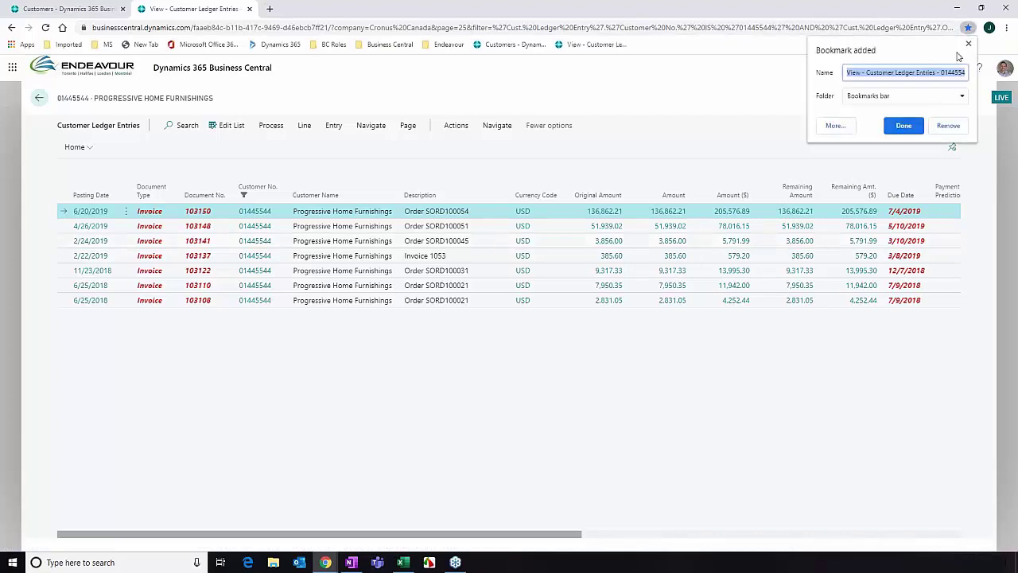
left_click(904, 126)
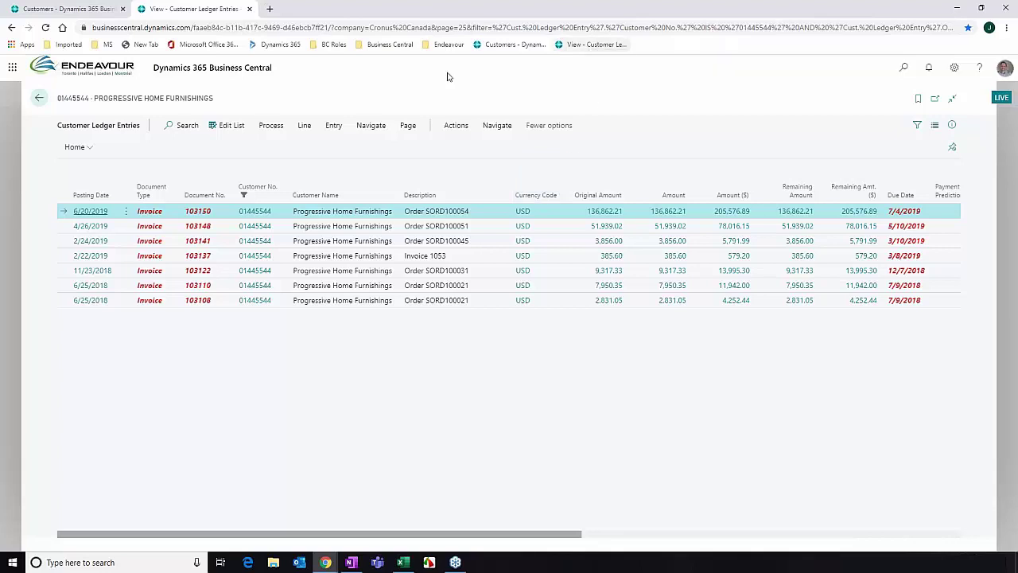
left_click(38, 99)
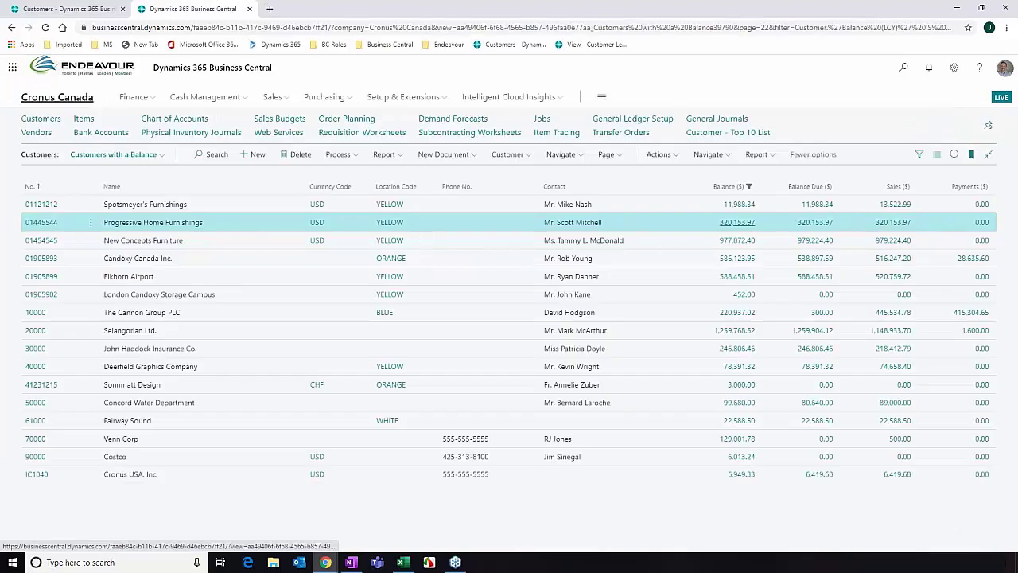
Step: View the customer card of New Concepts Furniture, then go back to the Business Manager home page
left_click(36, 242)
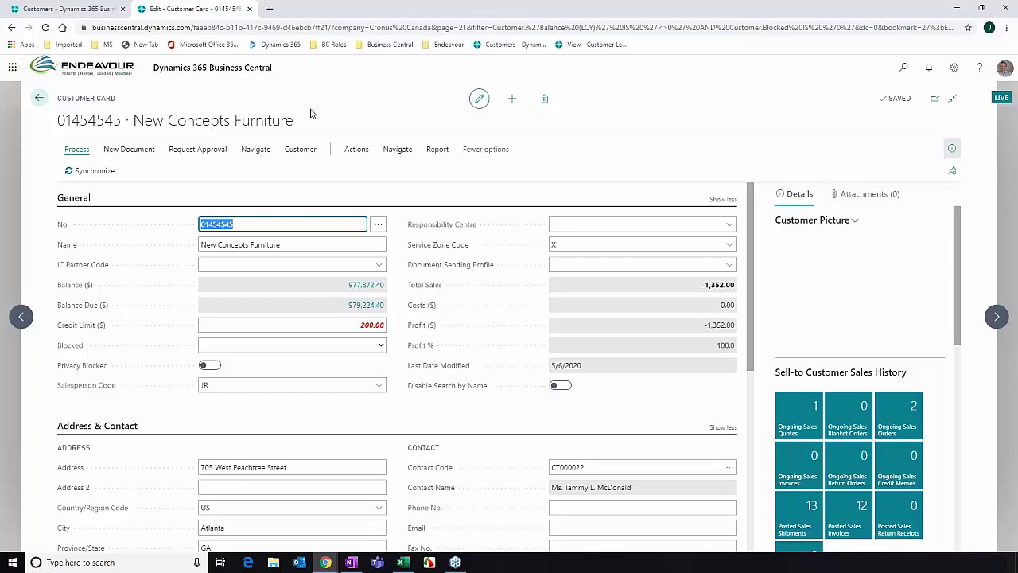
left_click(39, 101)
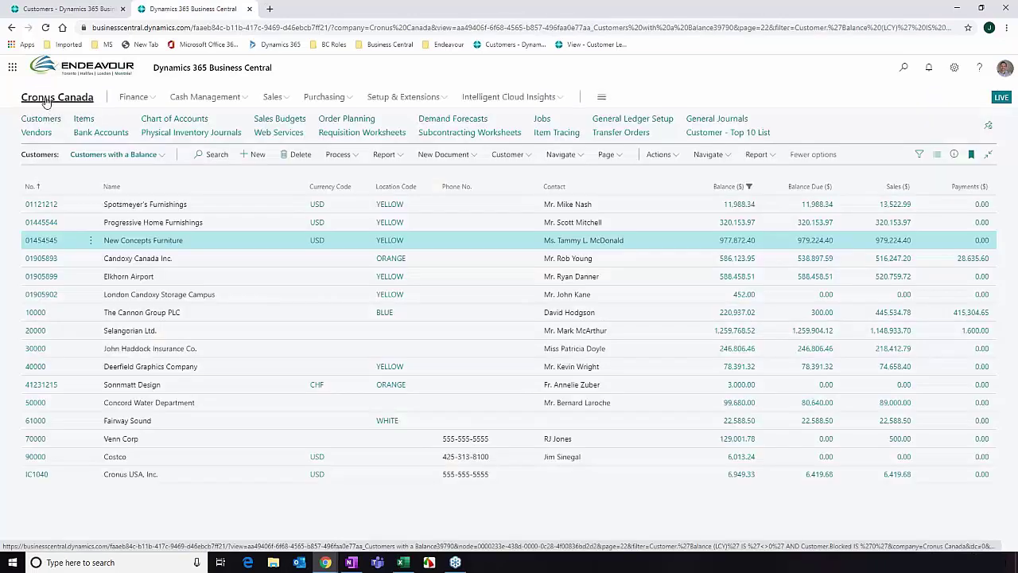
left_click(46, 99)
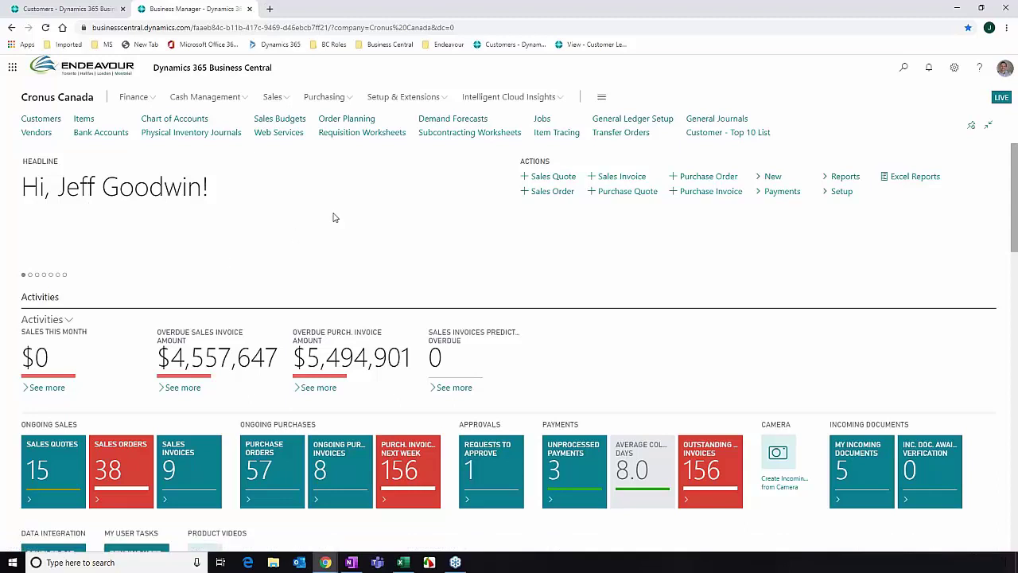
Step: Search the Customers list for "cannon" and open the customer card of The Cannon Group PLC
left_click(41, 118)
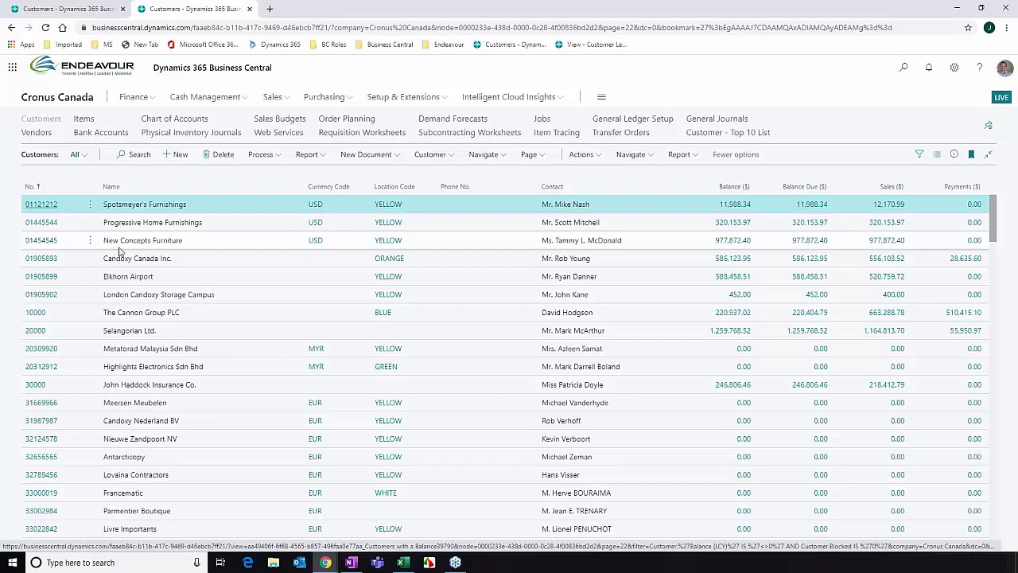
left_click(125, 154)
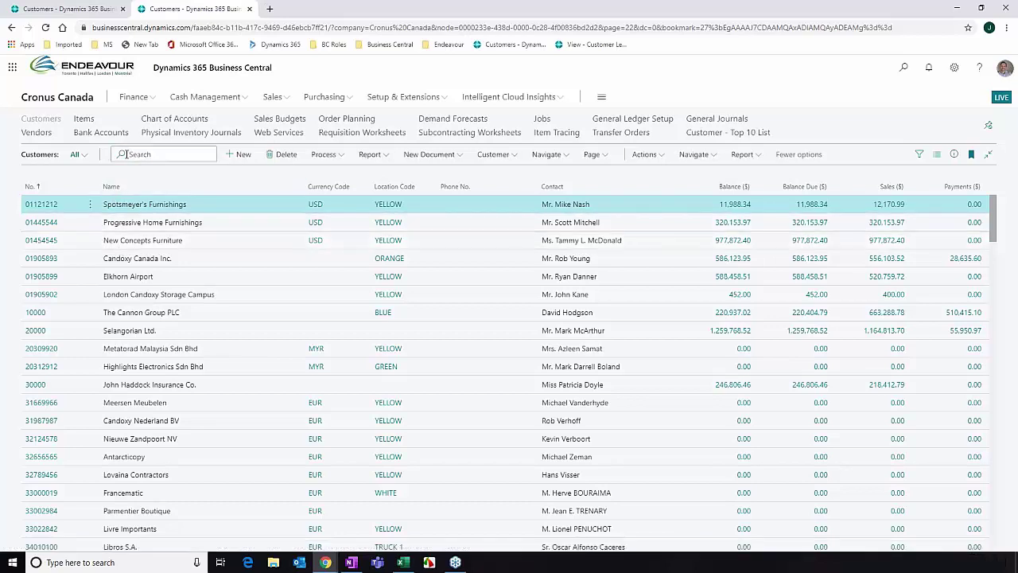
type("cannon")
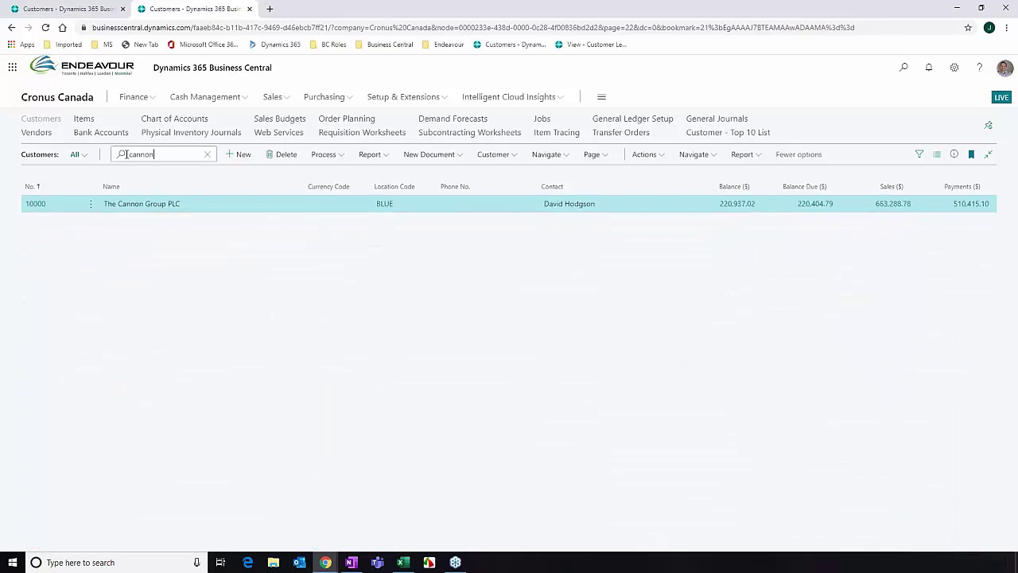
left_click(36, 204)
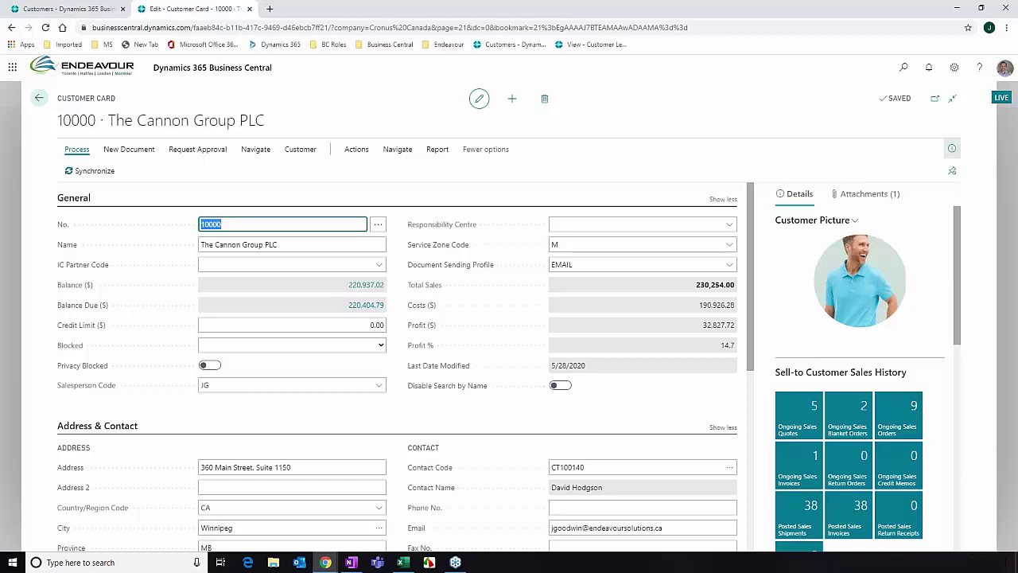
Step: Return to the customer list, search it for "costco" and open the Costco customer card
left_click(36, 100)
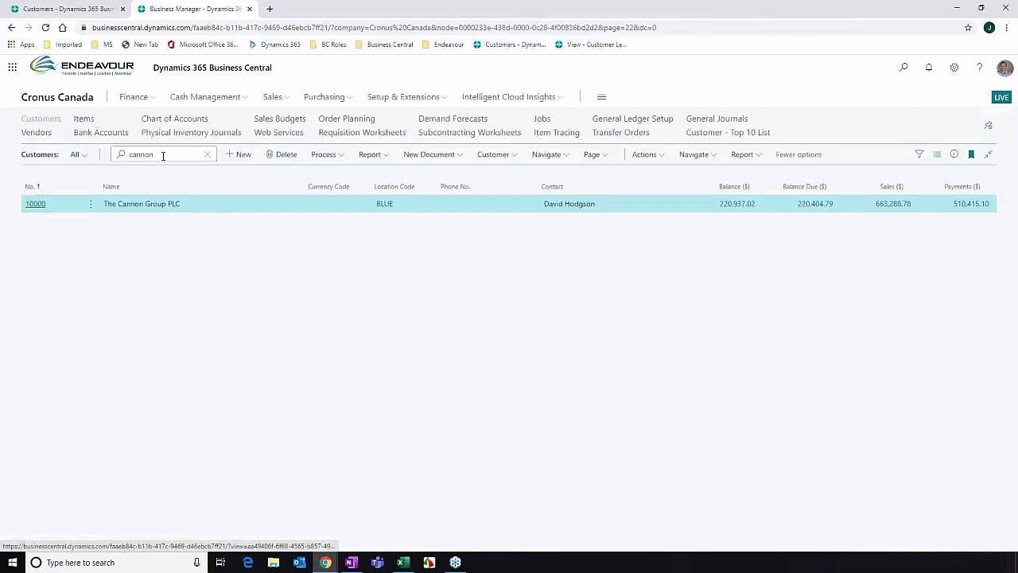
left_click(163, 154)
type("costco")
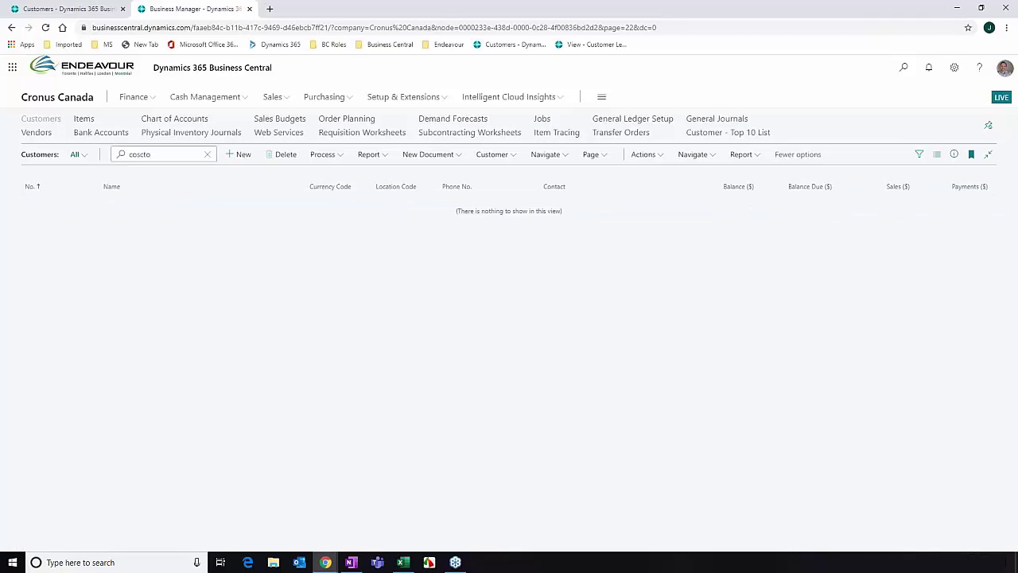
key("BackSpace")
key("BackSpace")
key("BackSpace")
type("tco")
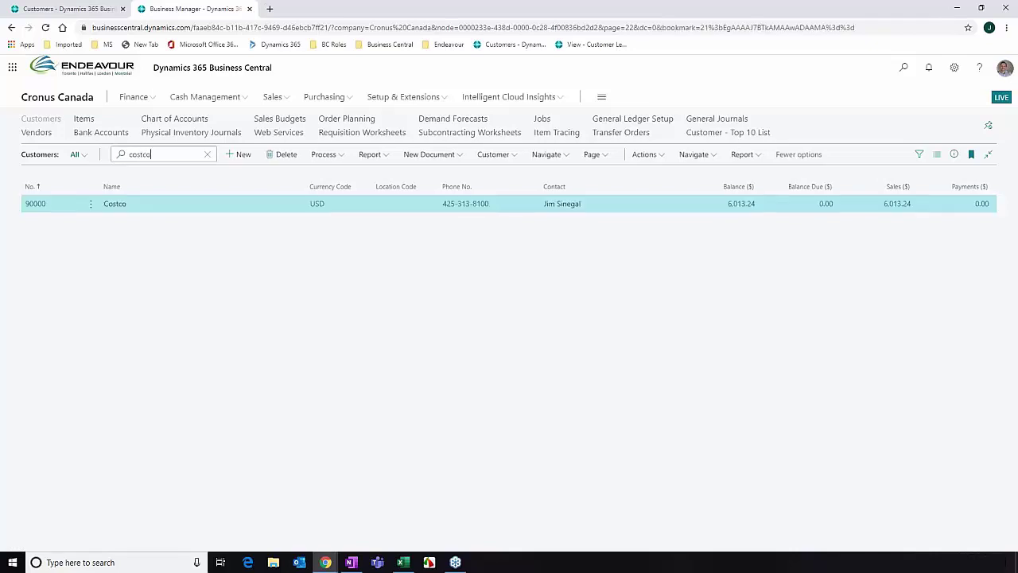
left_click(31, 204)
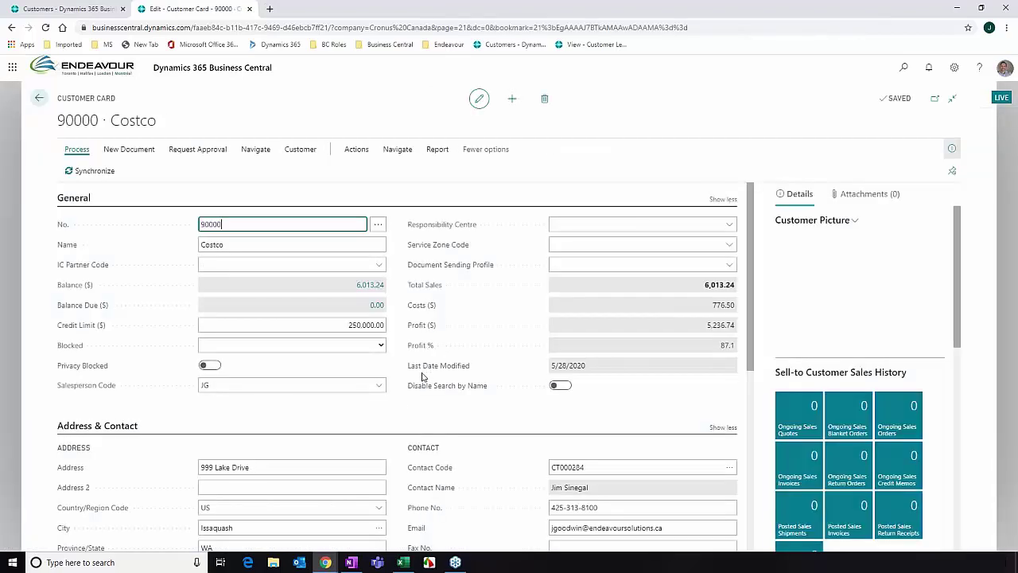
Step: Highlight the email address in the Address & Contact section of the Costco card
scroll(405, 410, "down", 3)
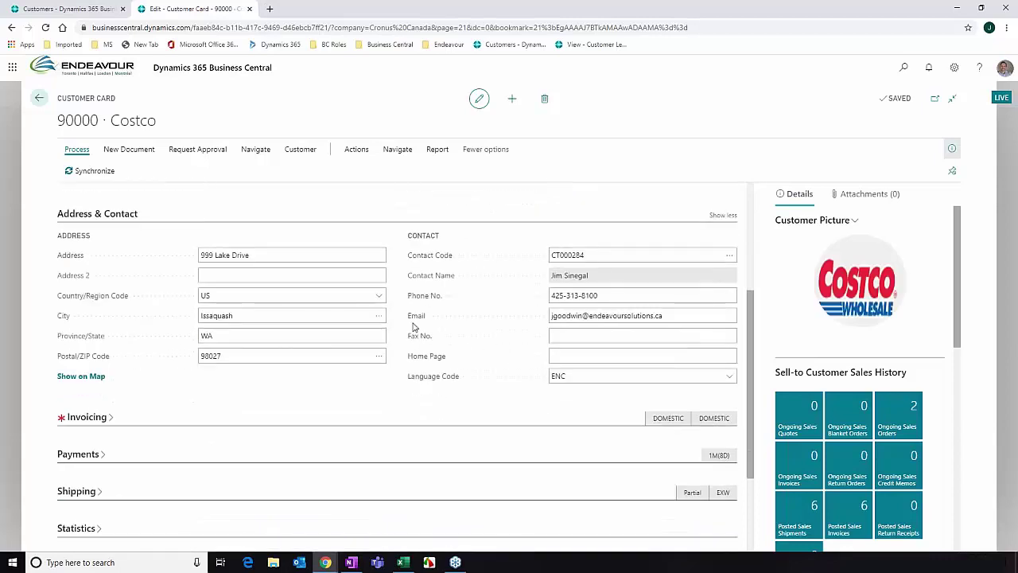
left_click(672, 316)
left_click_drag(672, 316, 528, 318)
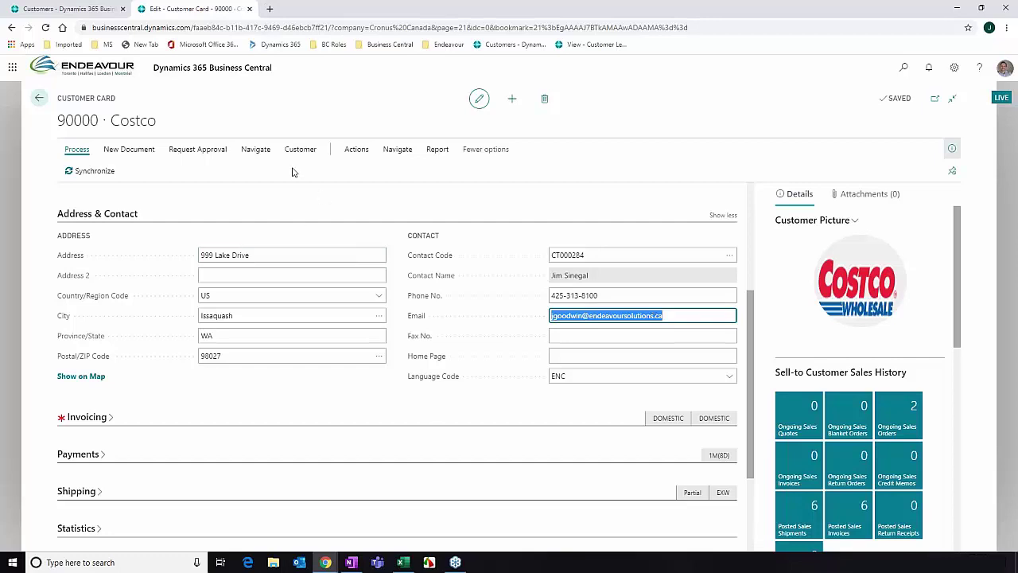
Step: Open the document layouts of Costco and sort them ascending by Send To Email
left_click(255, 151)
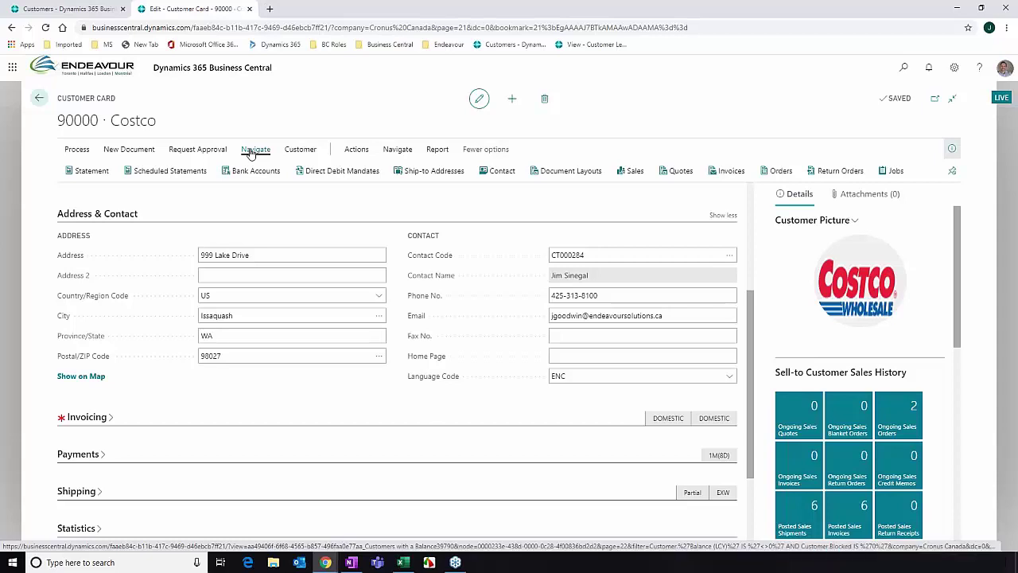
left_click(580, 175)
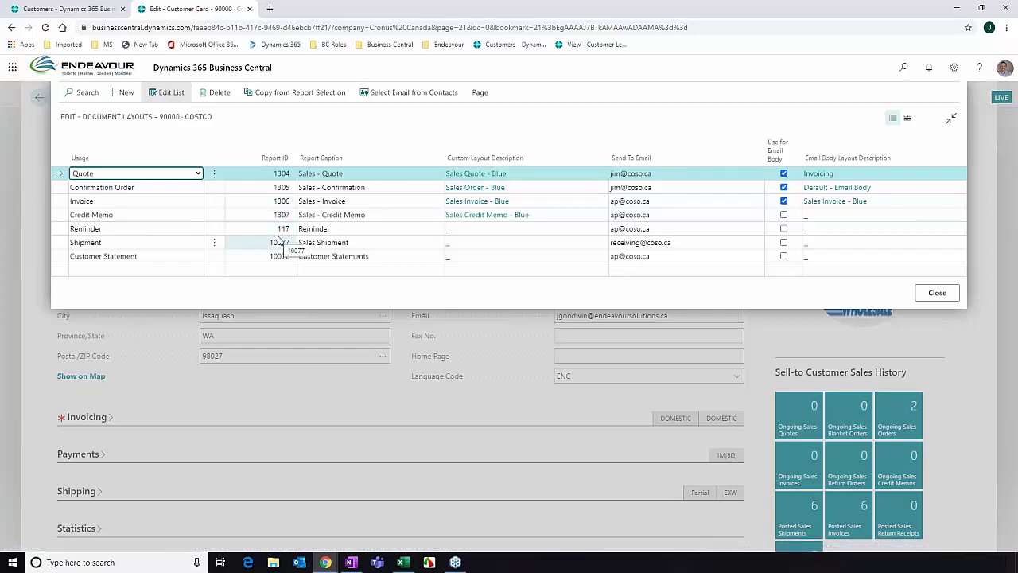
left_click(636, 159)
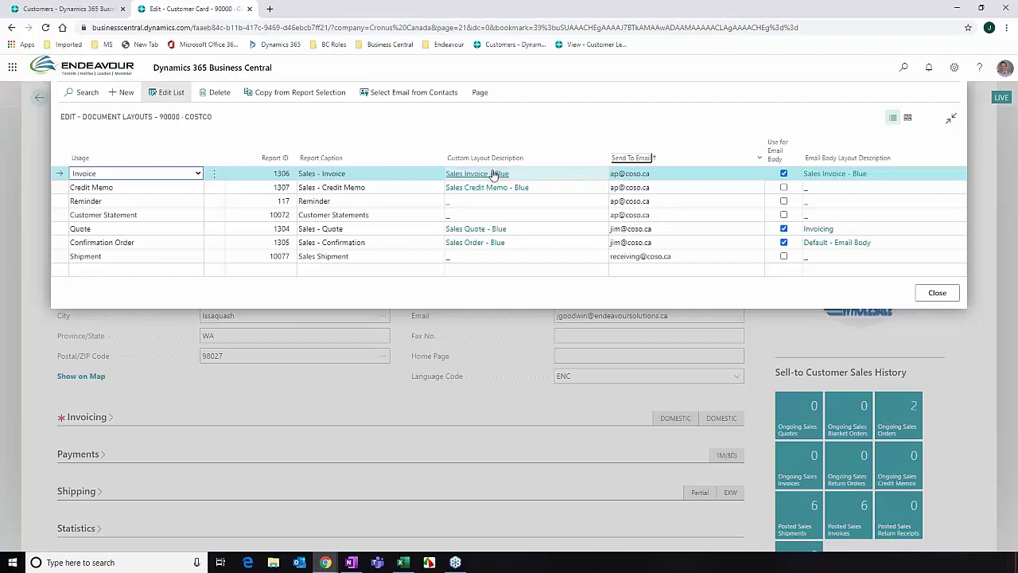
Step: View the contacts whose email can be selected for the Invoice layout, then cancel the selection and close the document layouts
mouse_move(483, 163)
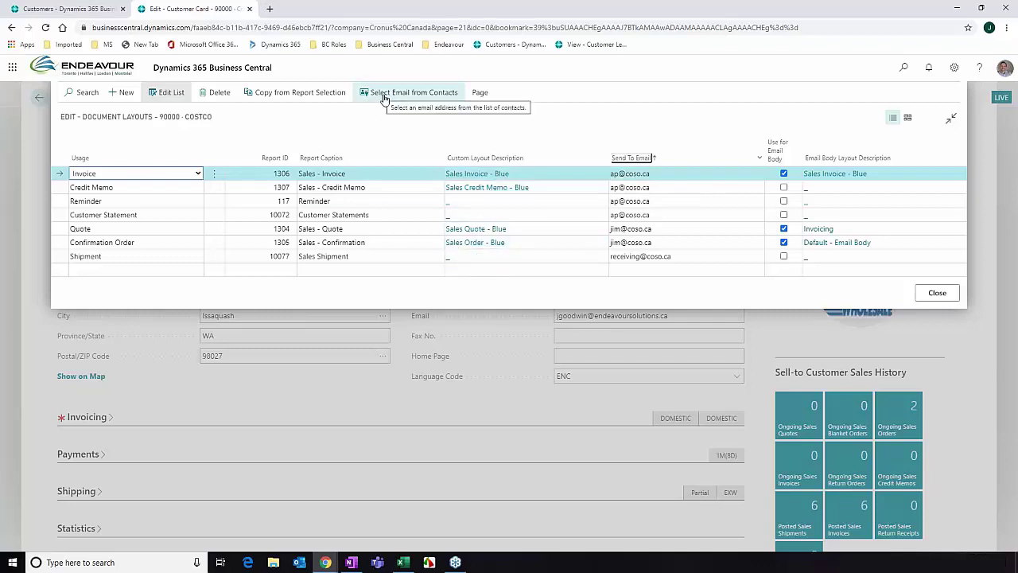
left_click(419, 94)
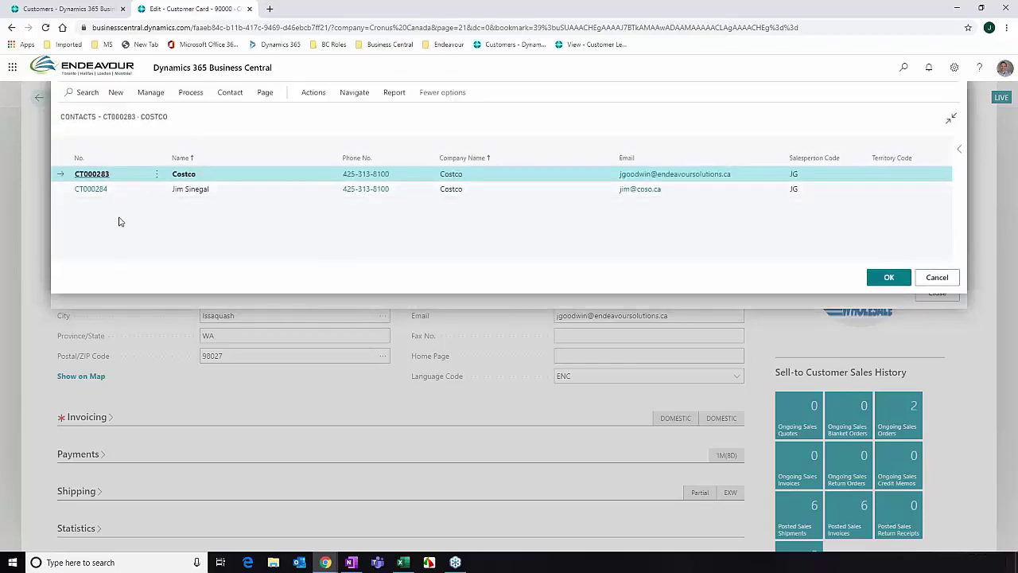
left_click(937, 278)
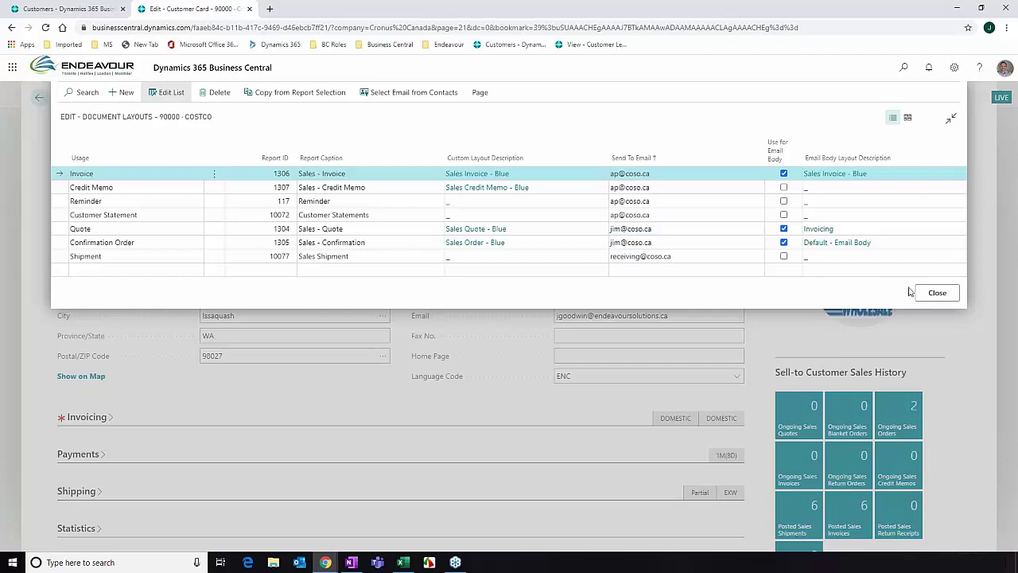
left_click(937, 294)
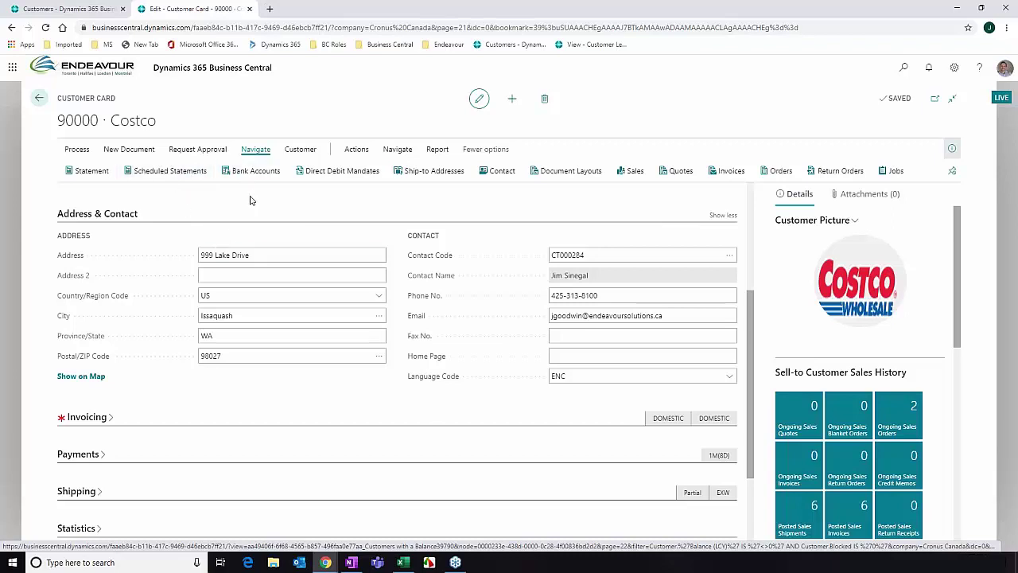
Step: Schedule customer statements with Email as the report output, declining to run the job queue entry immediately
left_click(171, 177)
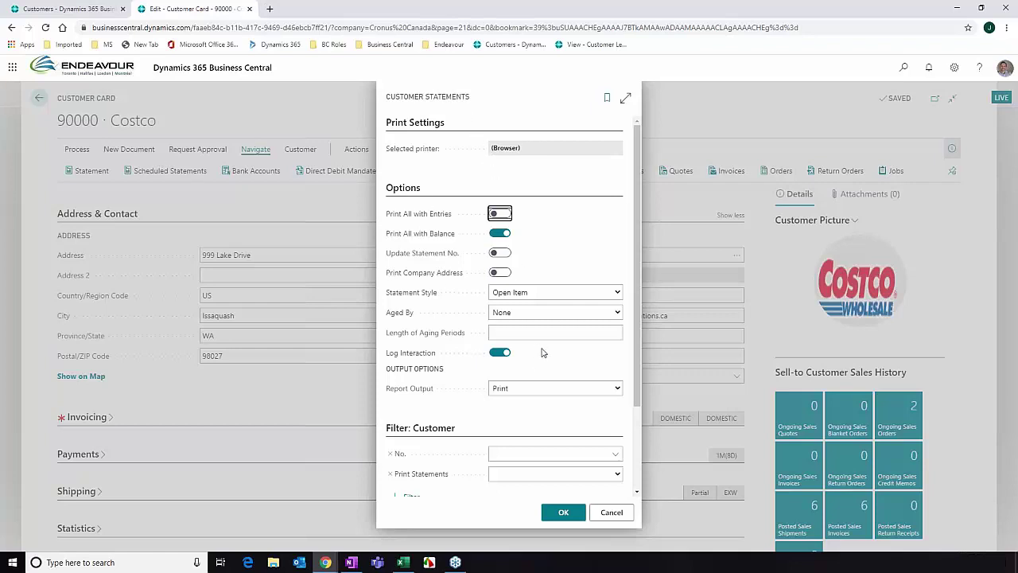
scroll(431, 371, "down", 1)
scroll(430, 371, "down", 2)
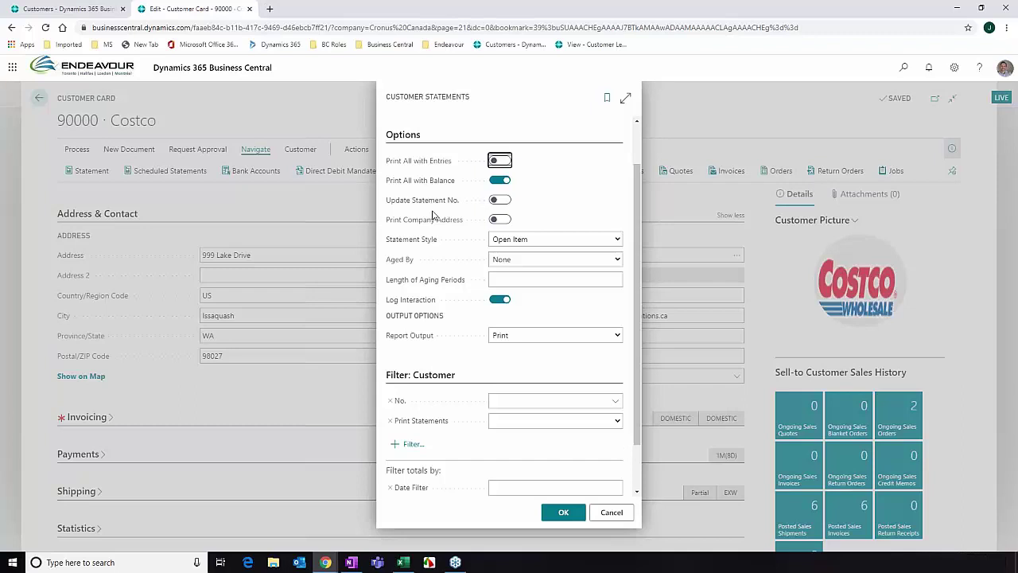
left_click(620, 337)
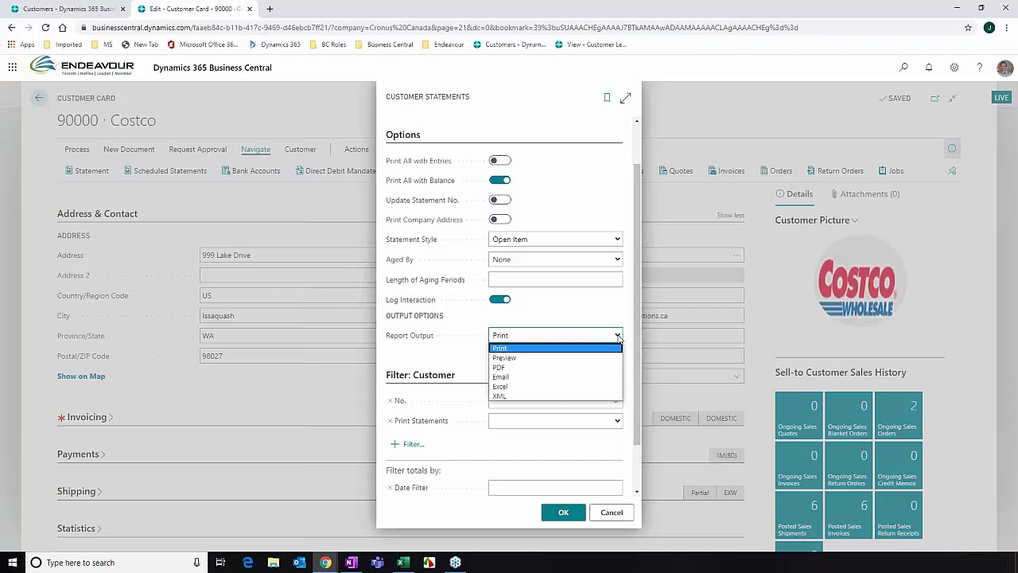
left_click(517, 377)
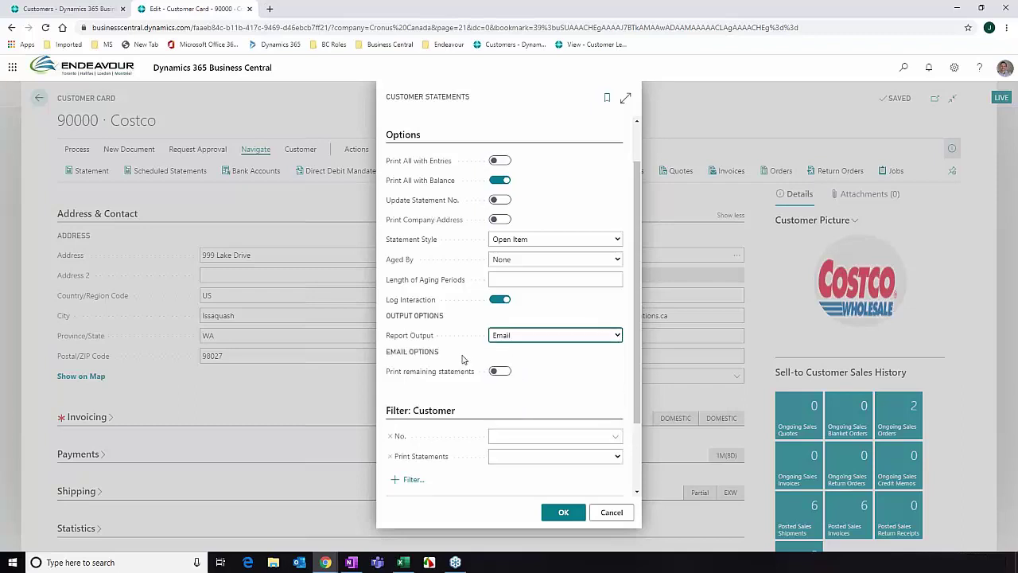
scroll(445, 382, "down", 1)
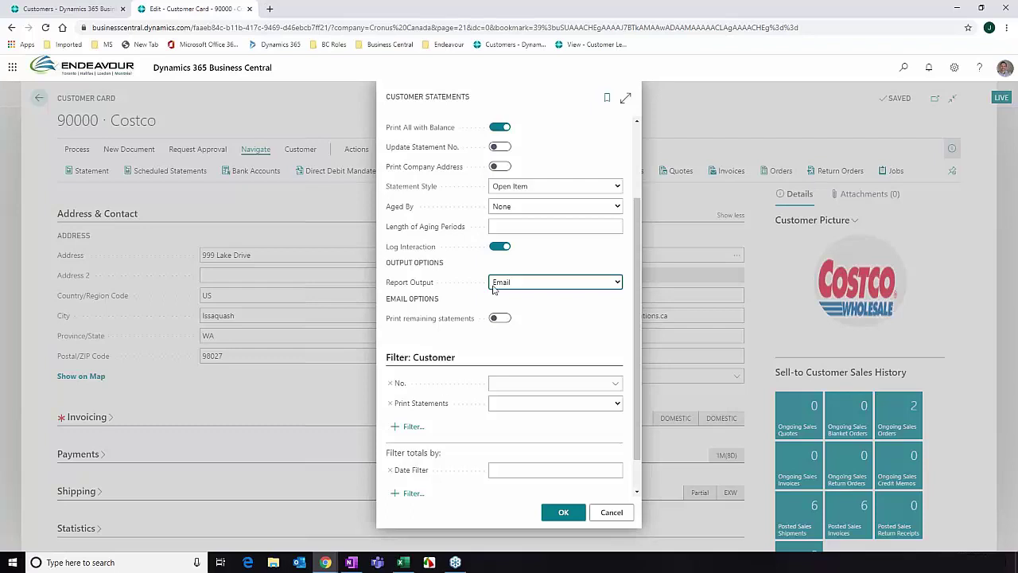
scroll(491, 355, "up", 2)
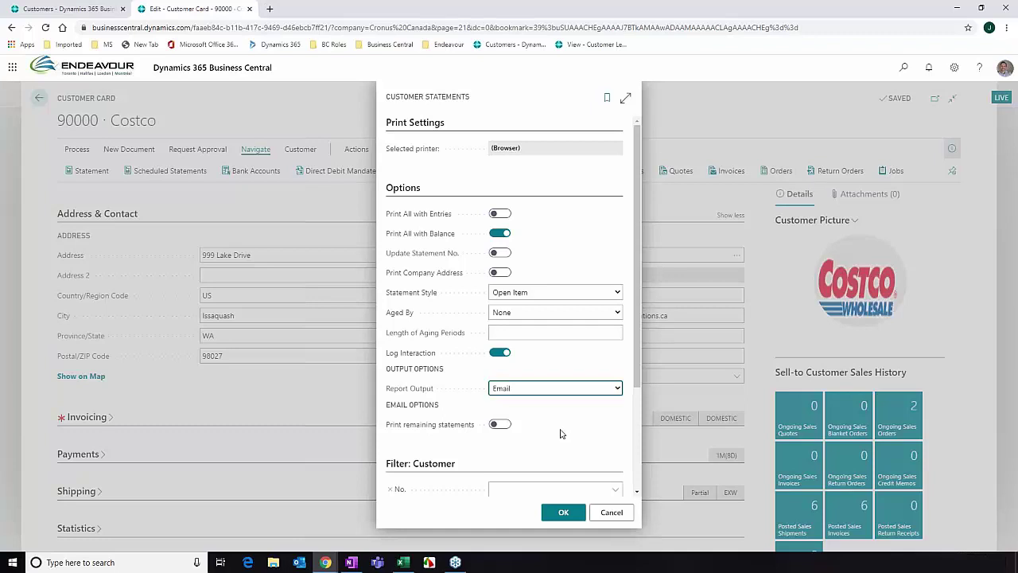
scroll(557, 433, "down", 2)
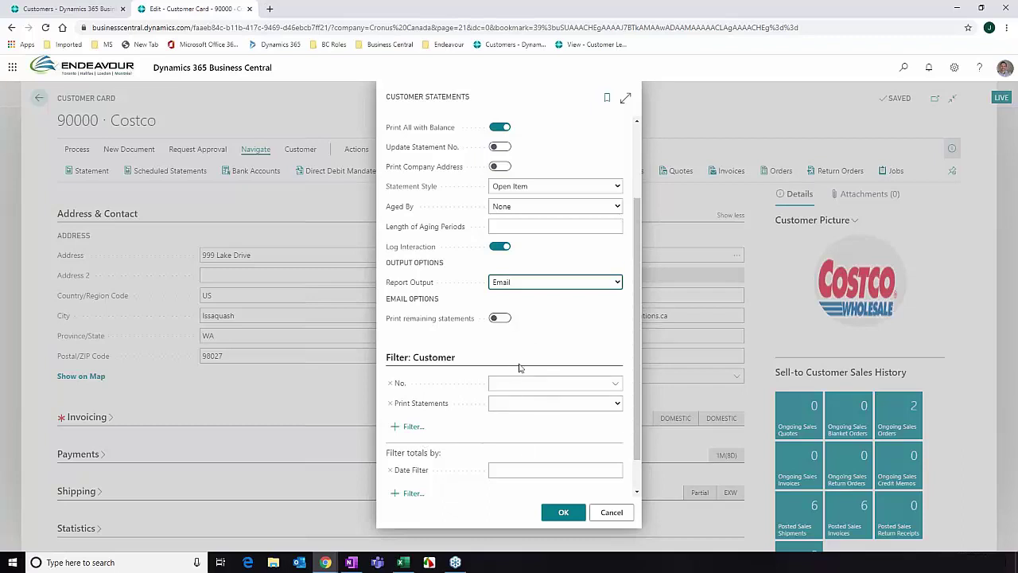
left_click(564, 513)
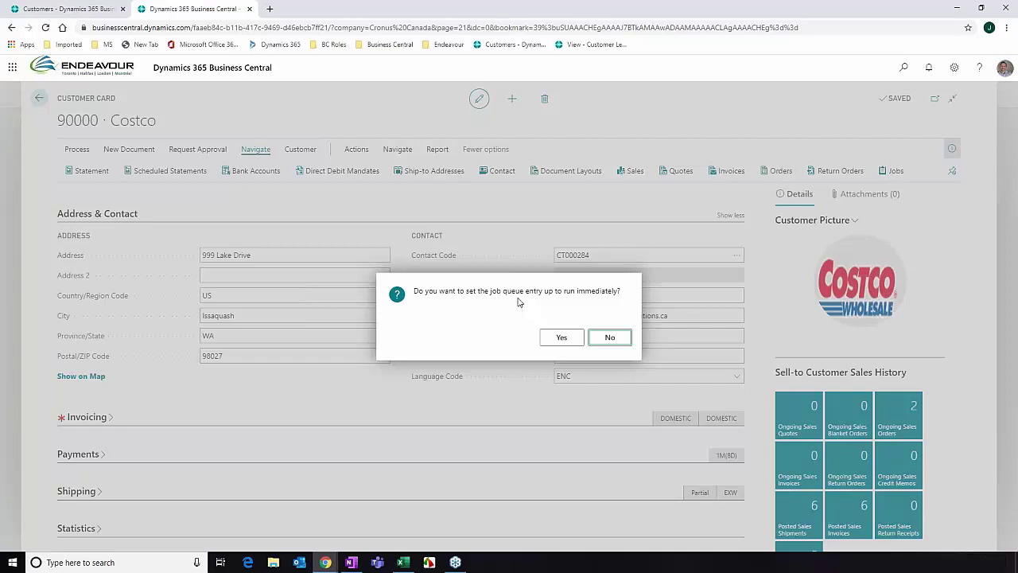
left_click(605, 337)
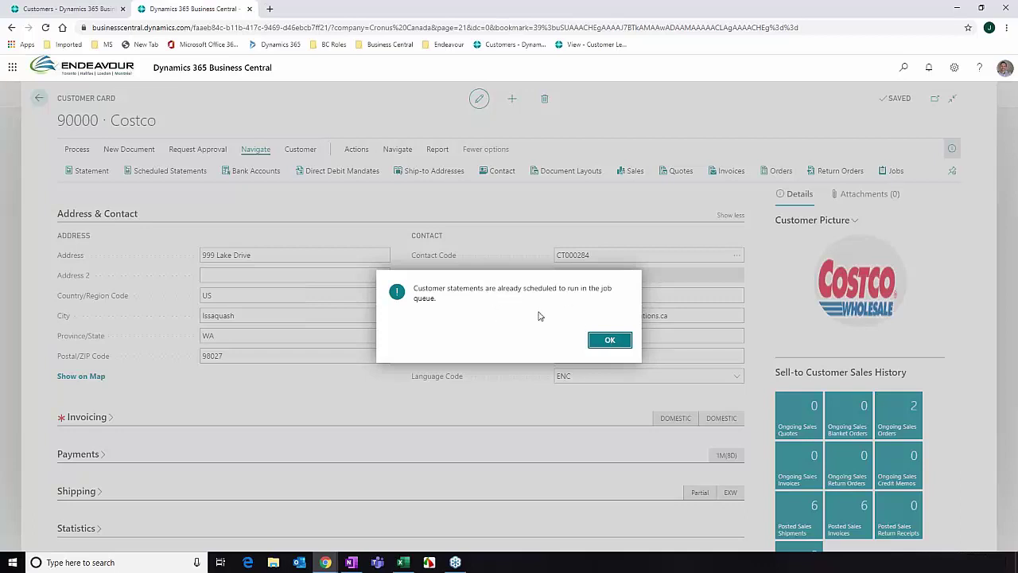
left_click(607, 341)
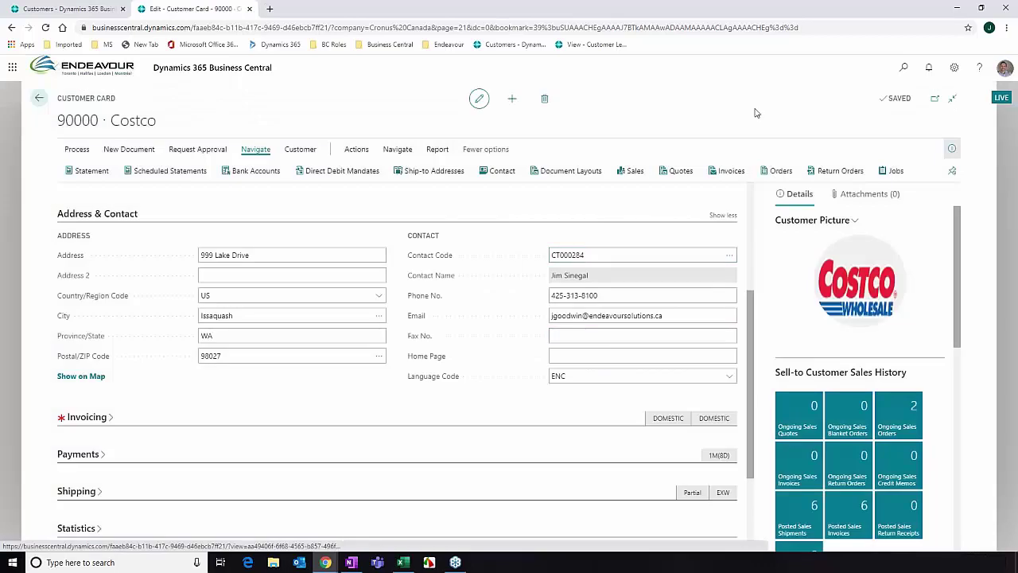
Step: Search for "job que", open Job Queue Entries and apply the Tips and Tricks View
left_click(904, 70)
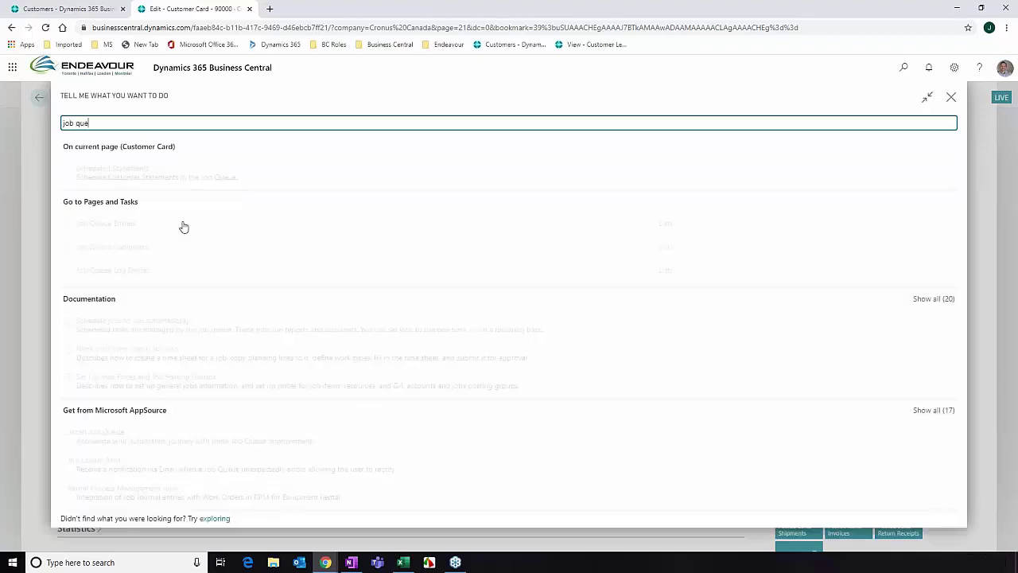
left_click(106, 223)
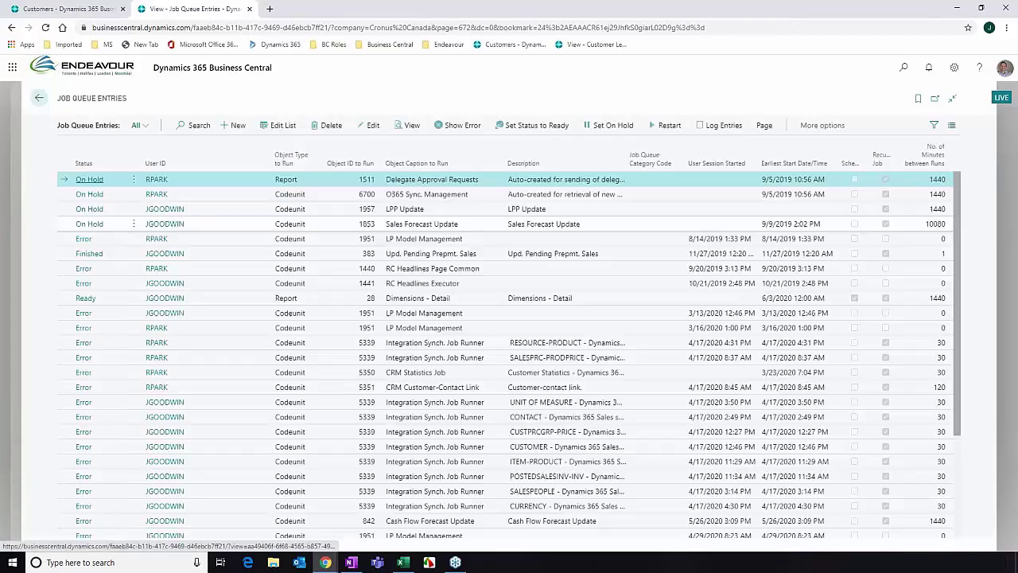
left_click(146, 132)
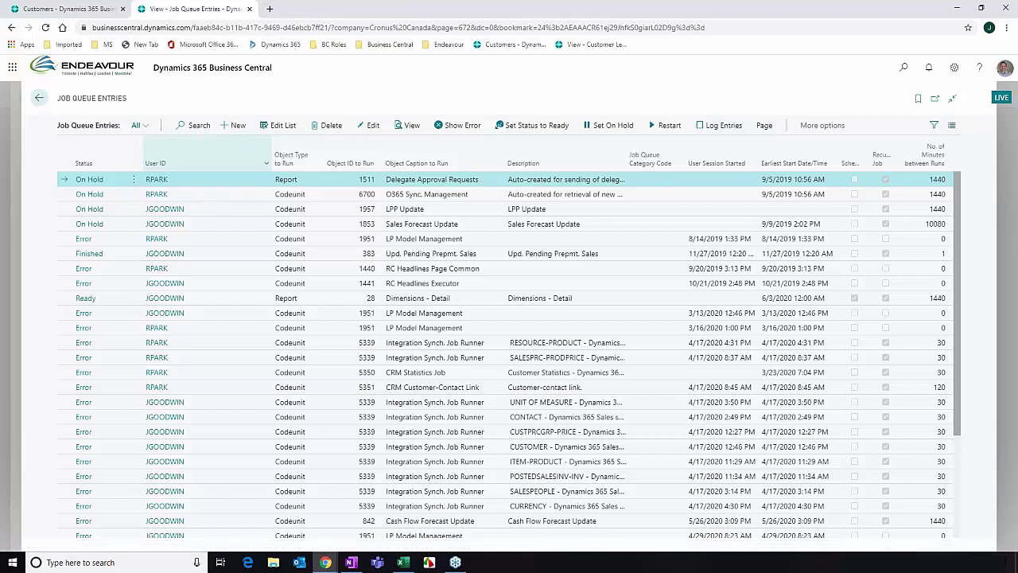
mouse_move(159, 163)
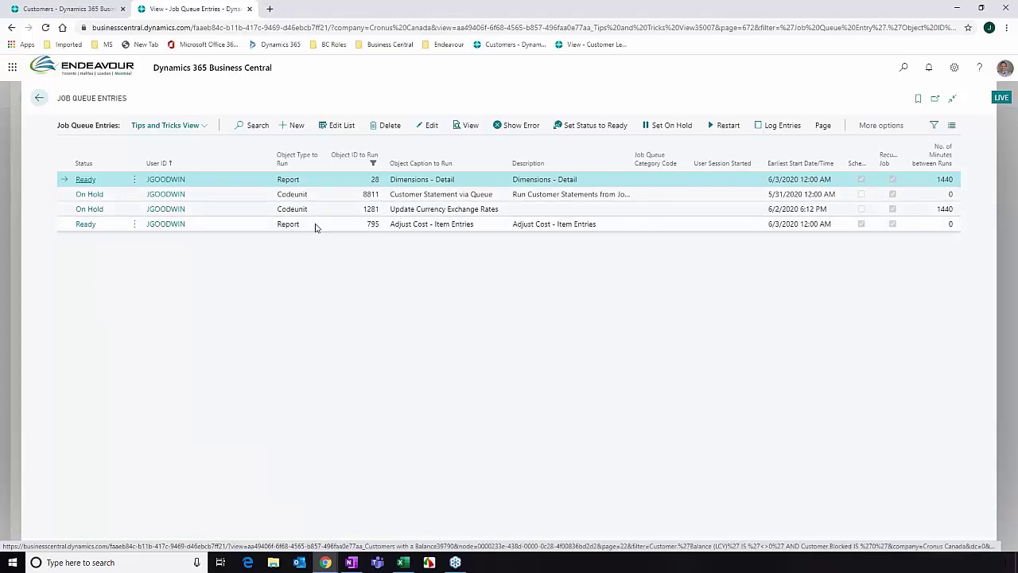
Step: Open the Customer Statement via Queue job queue entry and examine its object type options and list of runnable objects without changing them
left_click(93, 195)
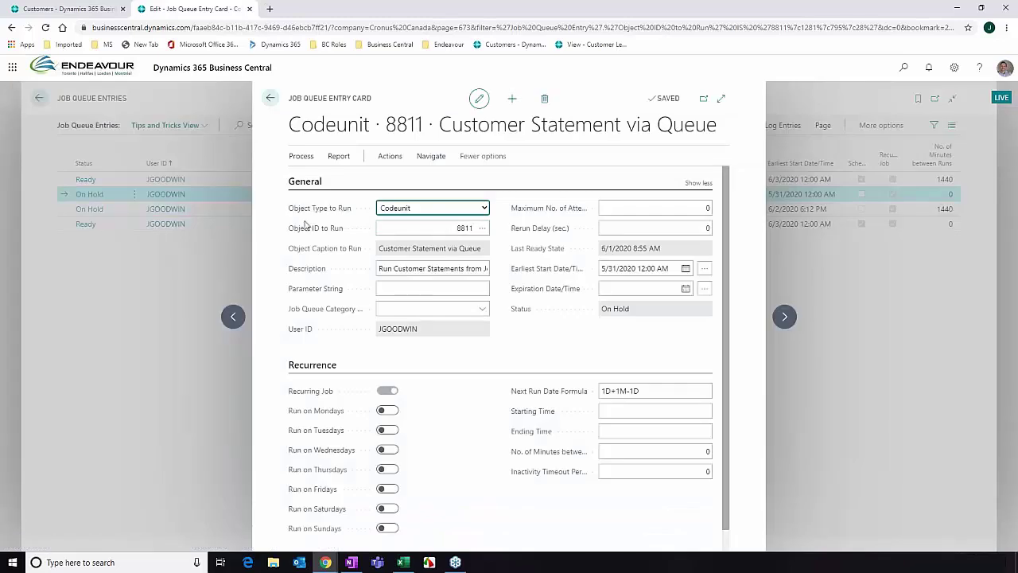
left_click(484, 208)
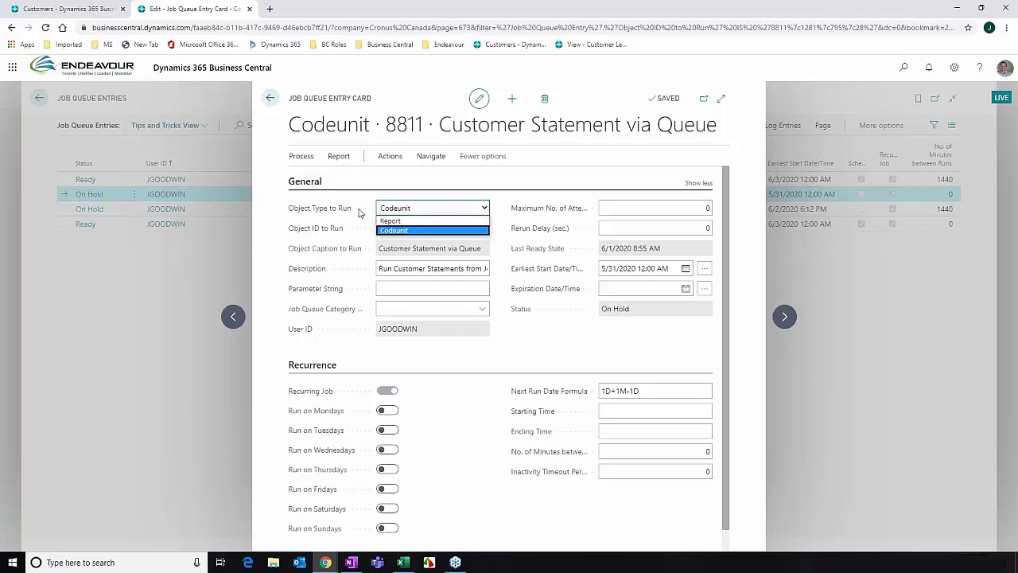
left_click(413, 231)
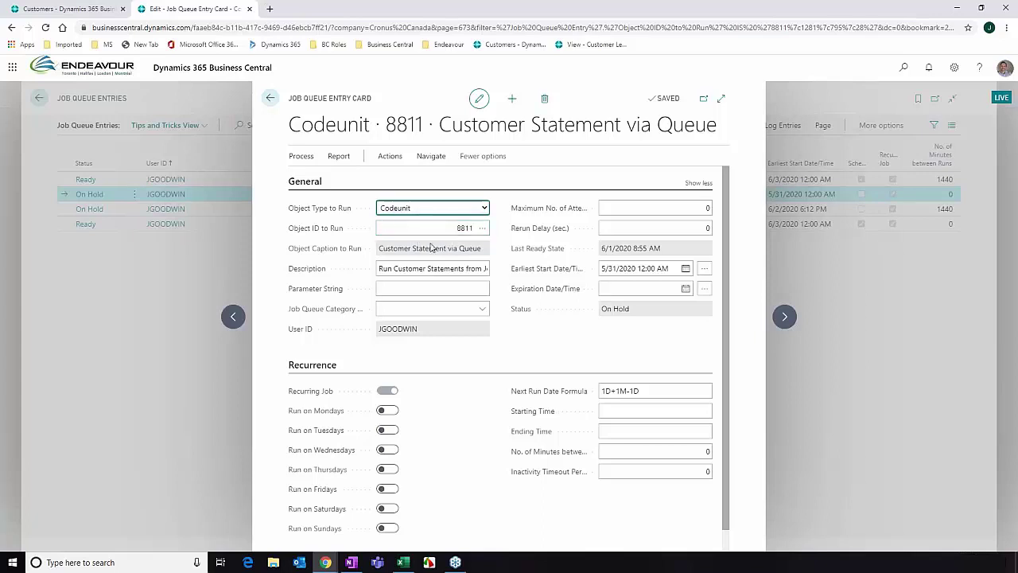
left_click(483, 229)
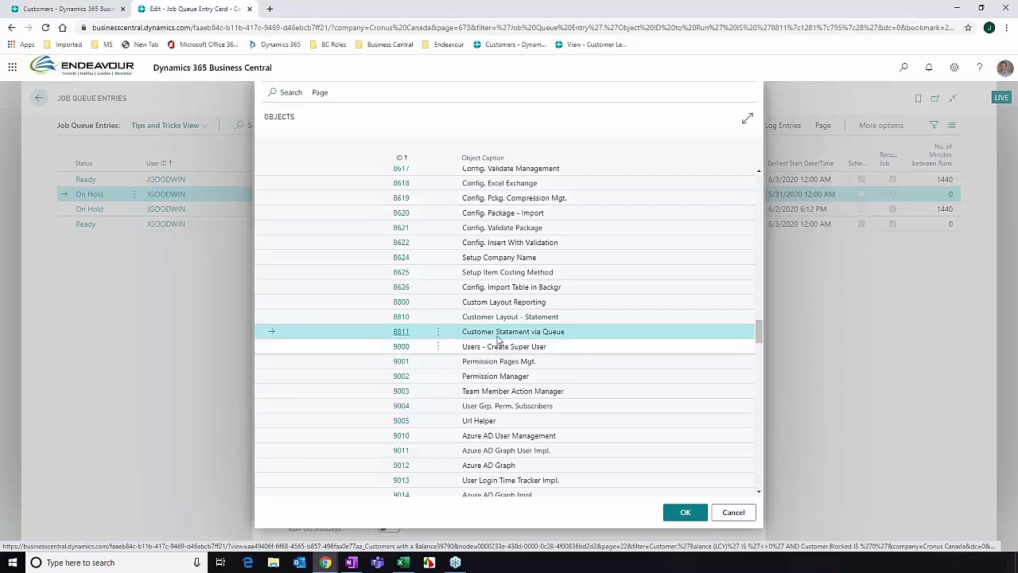
left_click(733, 512)
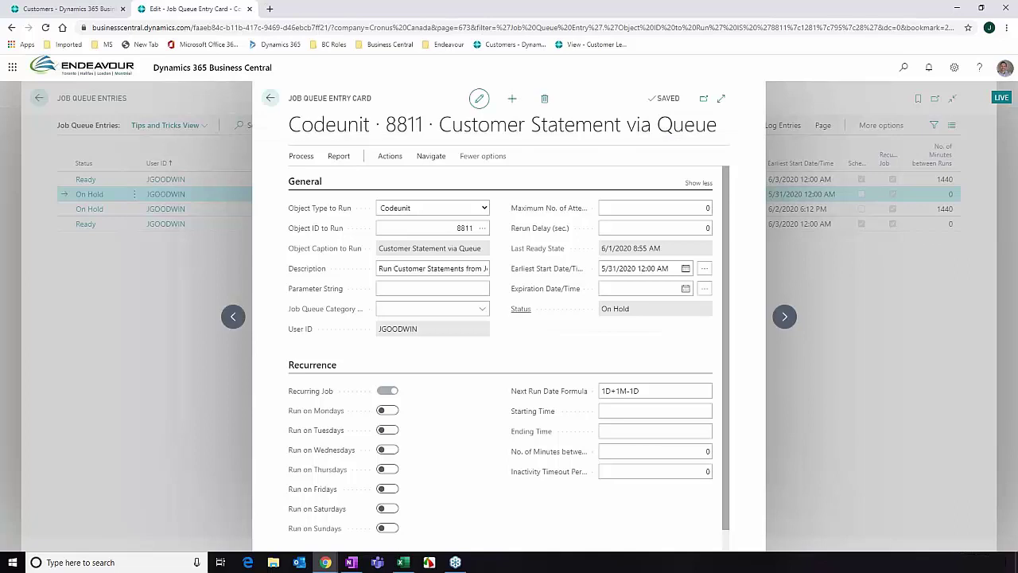
Step: Review the Parameter String, job queue category and recurrence settings of the Customer Statement via Queue entry
left_click(475, 289)
scroll(477, 390, "down", 1)
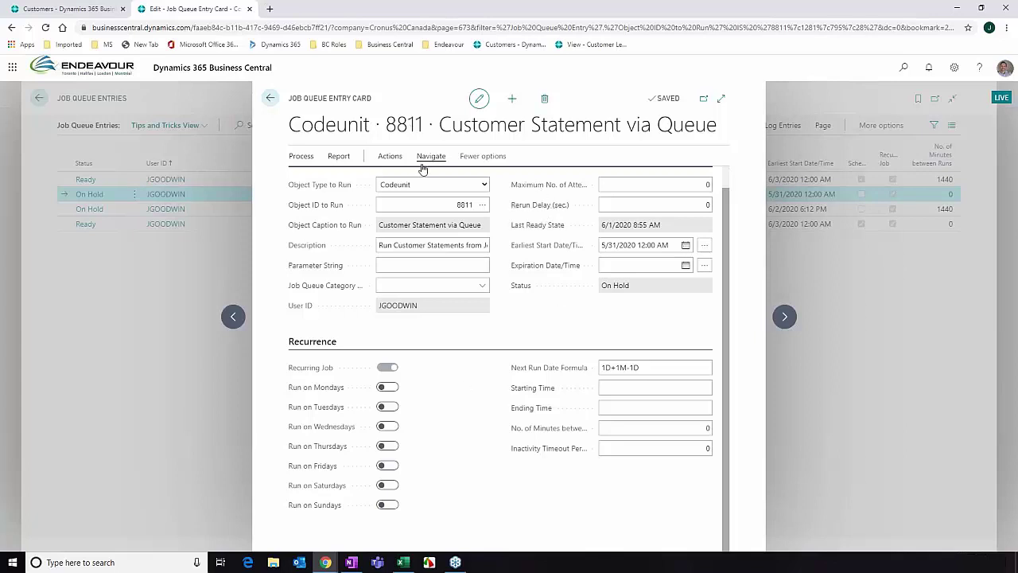
left_click(455, 285)
left_click(396, 260)
Step: Close the current job queue entry card and open the Update Currency Exchange Rates entry
left_click(271, 97)
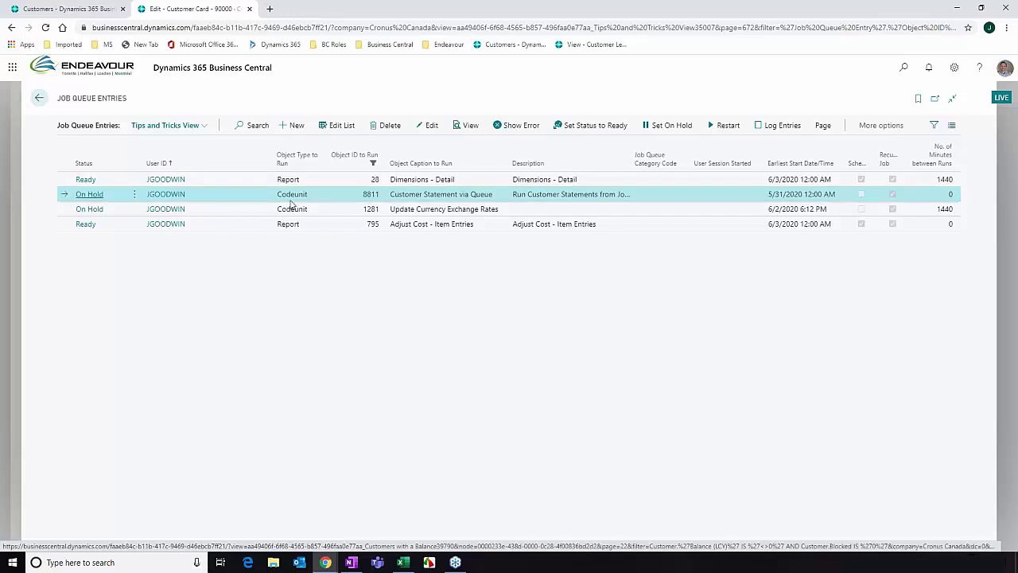
left_click(88, 212)
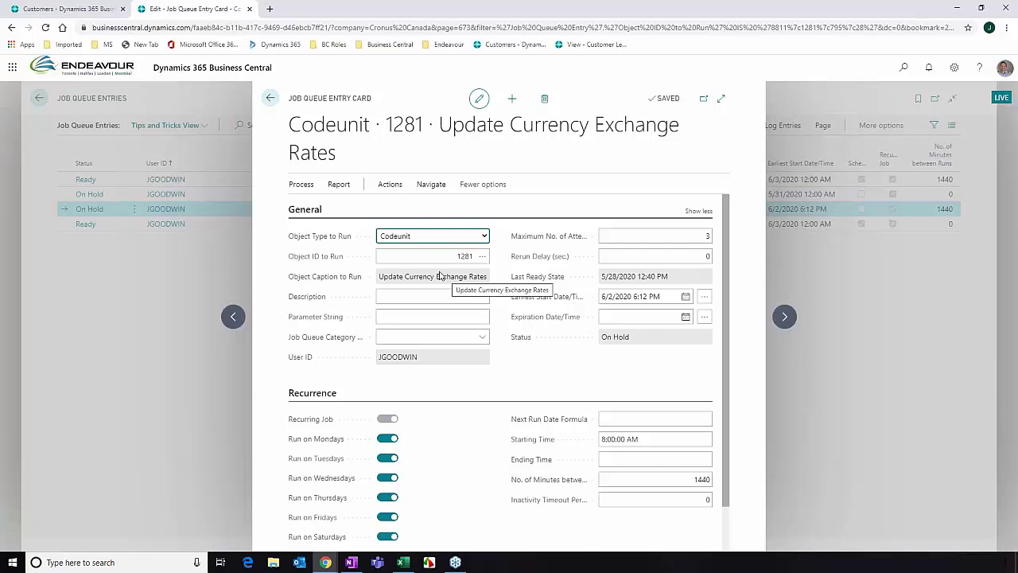
Step: Turn off Run on Saturdays and Run on Sundays in the Update Currency Exchange Rates entry's recurrence settings
left_click(460, 255)
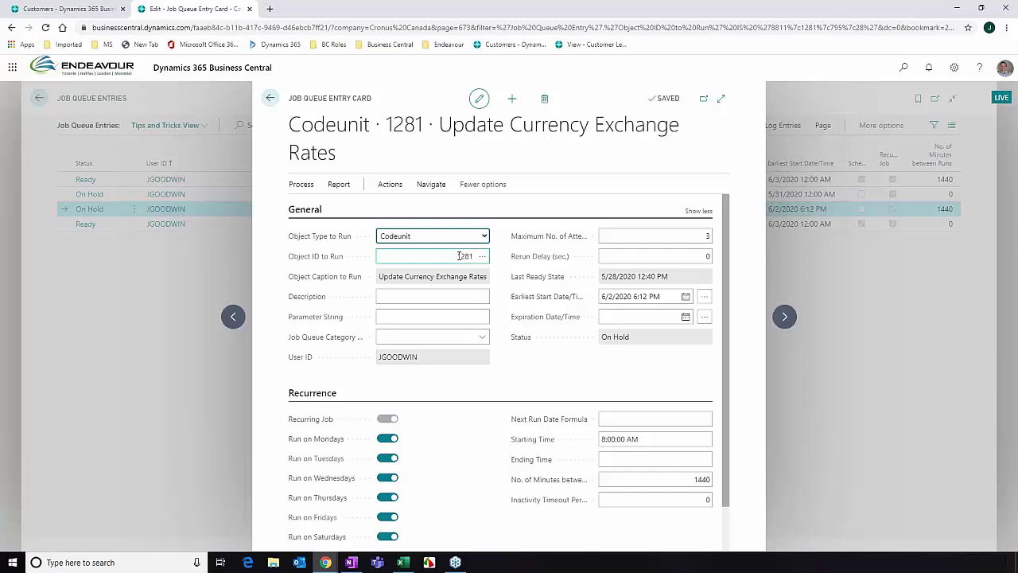
scroll(460, 318, "down", 2)
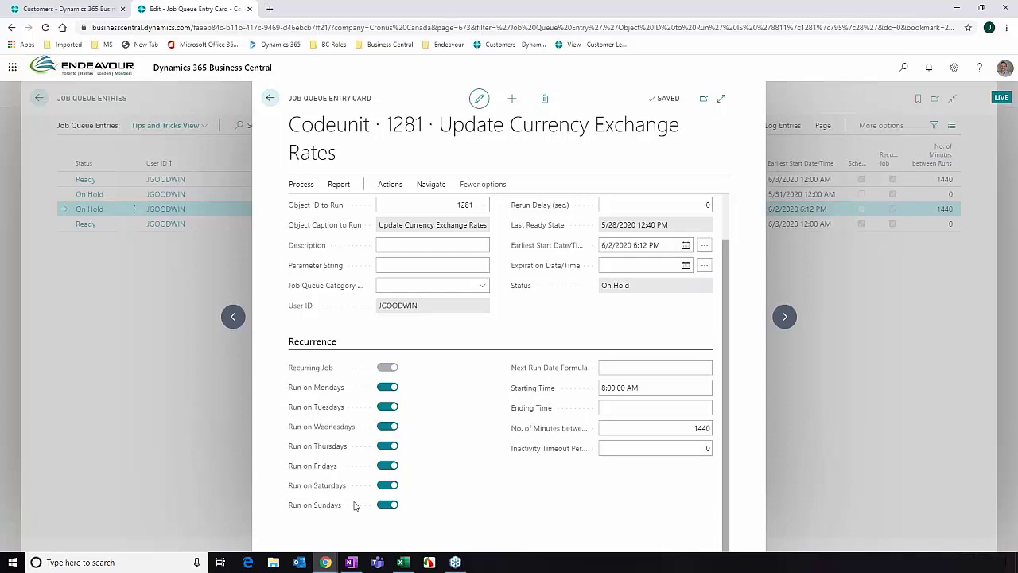
left_click(380, 486)
key("Tab")
key("space")
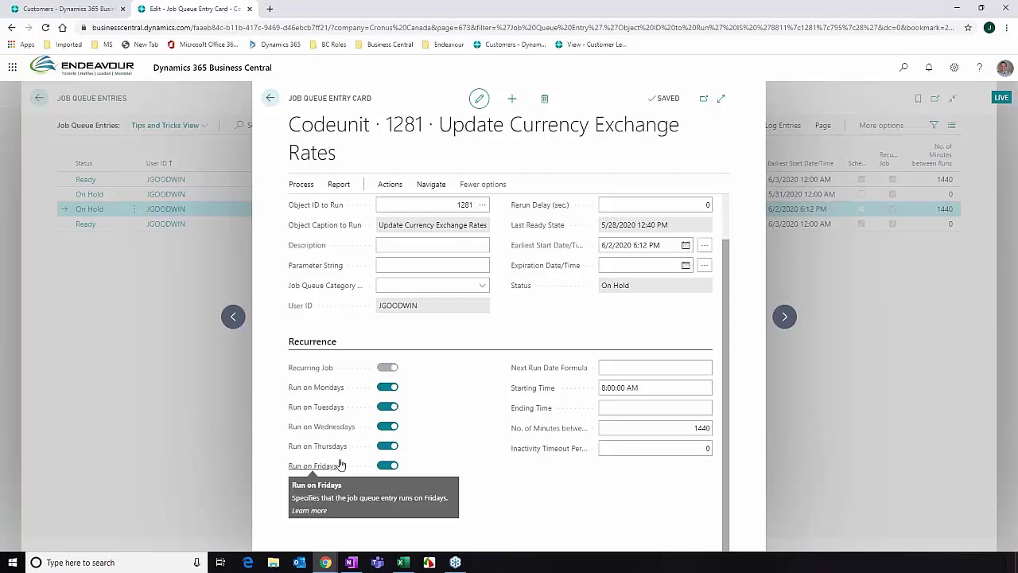
left_click(657, 428)
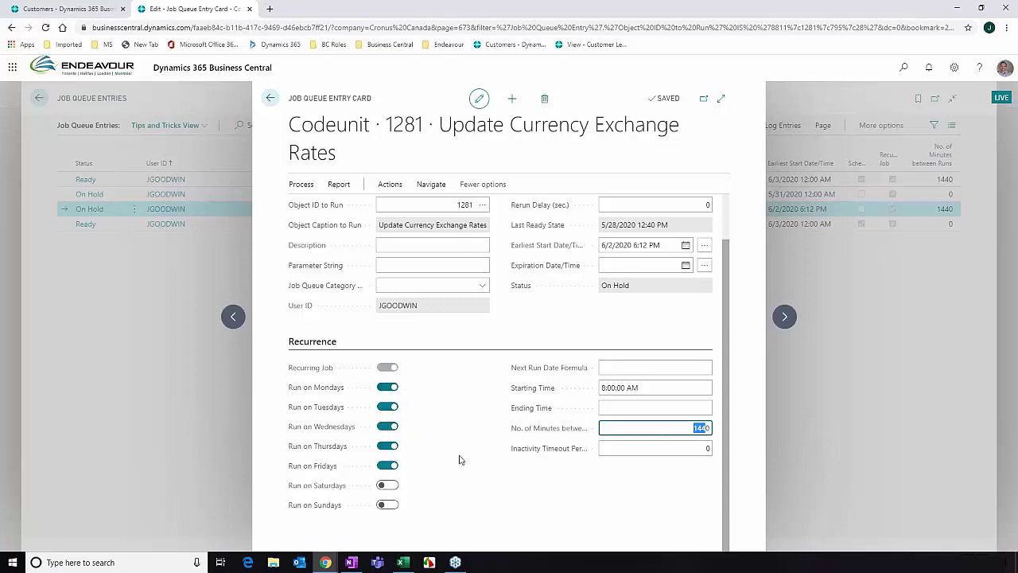
Step: Review the log entries of the Update Currency Exchange Rates entry and return to the Job Queue Entries list
scroll(459, 460, "up", 1)
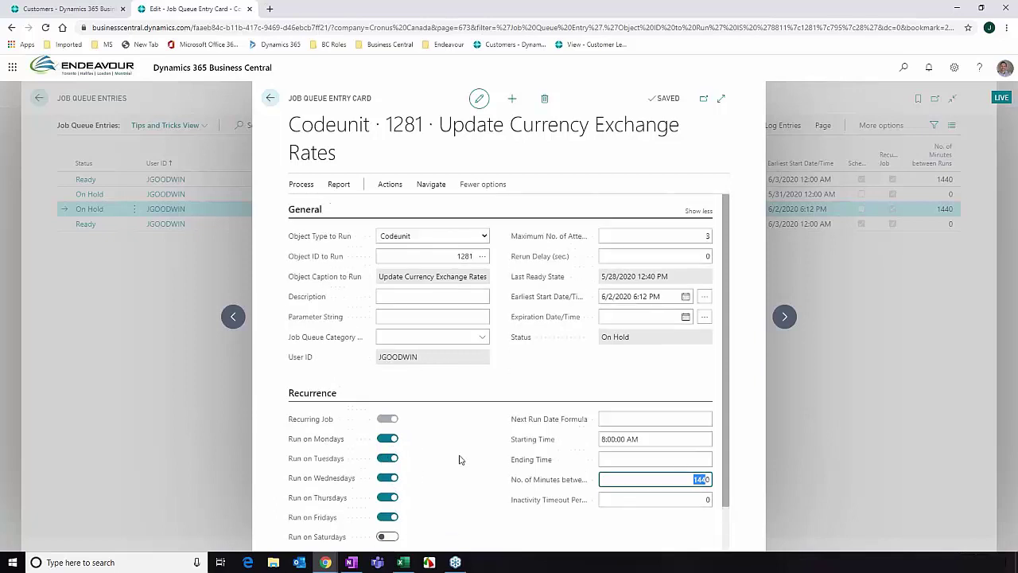
left_click(430, 185)
left_click(322, 206)
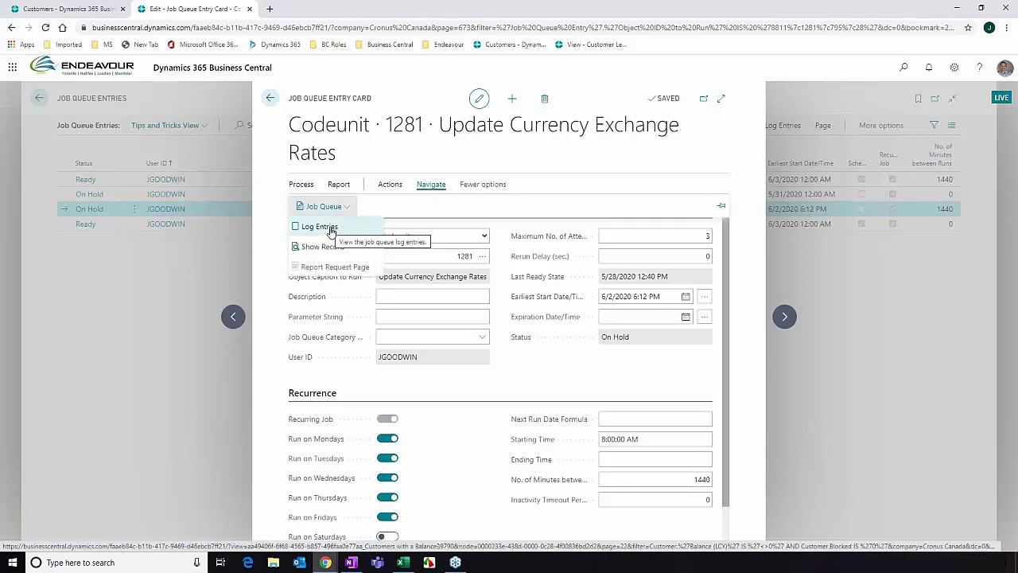
left_click(329, 227)
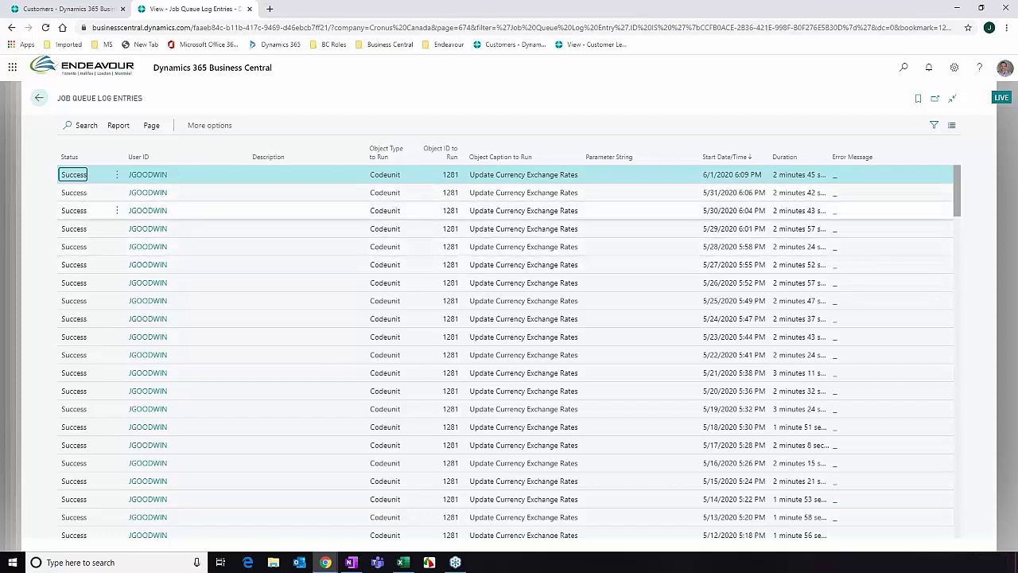
left_click(385, 210)
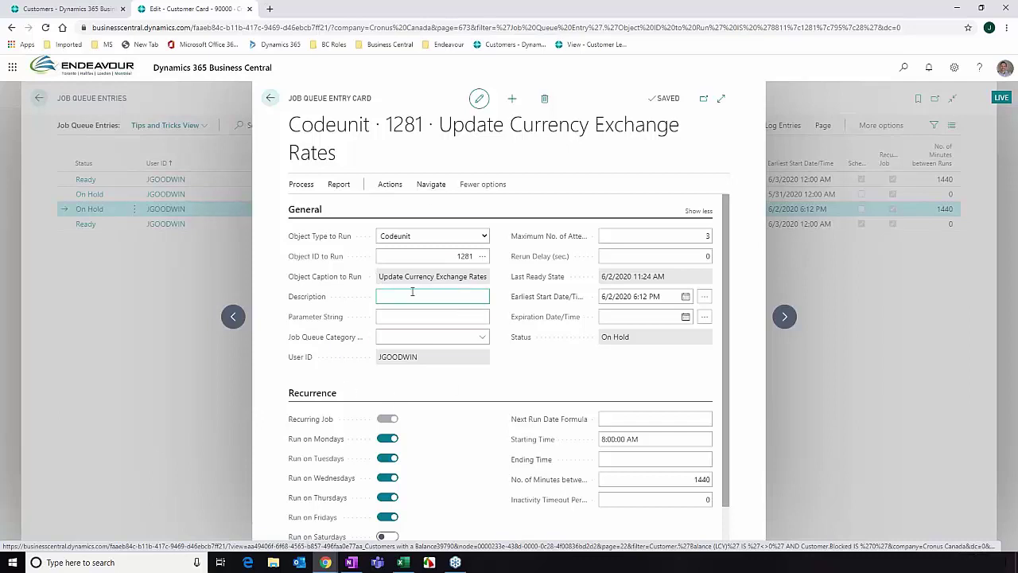
mouse_move(352, 335)
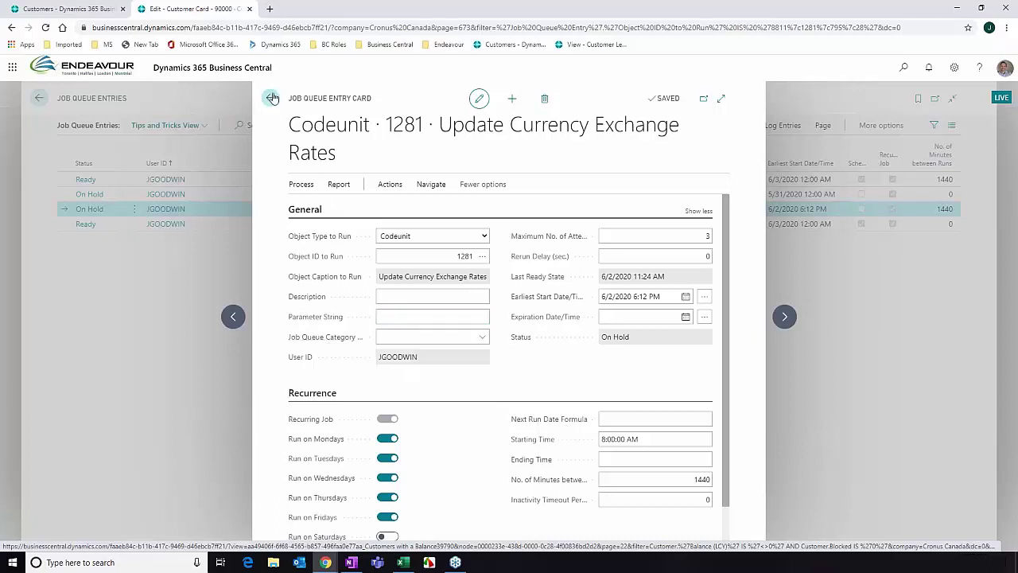
left_click(272, 97)
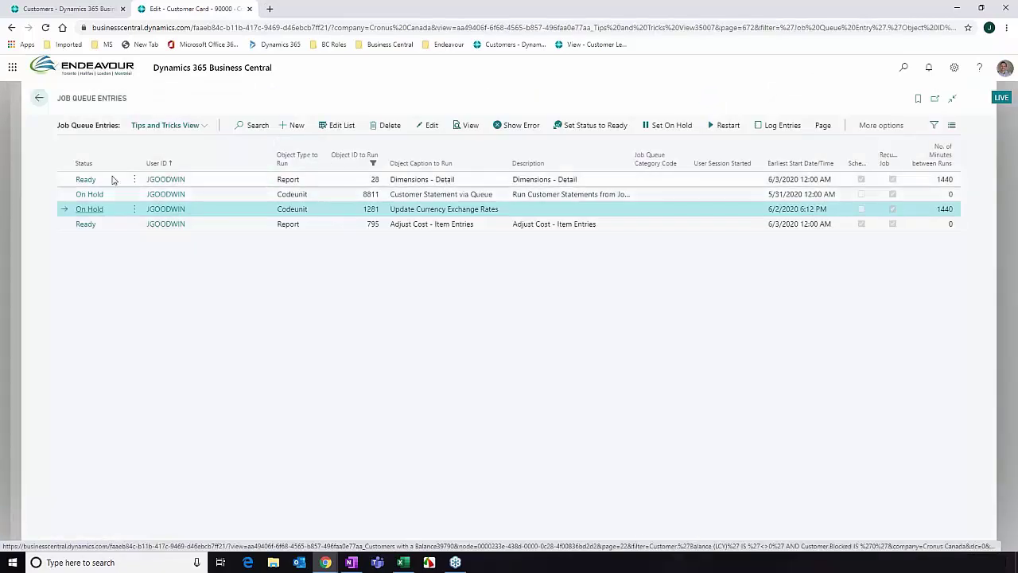
Step: Open the Dimensions - Detail job queue entry, review its report settings and set it on hold for editing
left_click(86, 180)
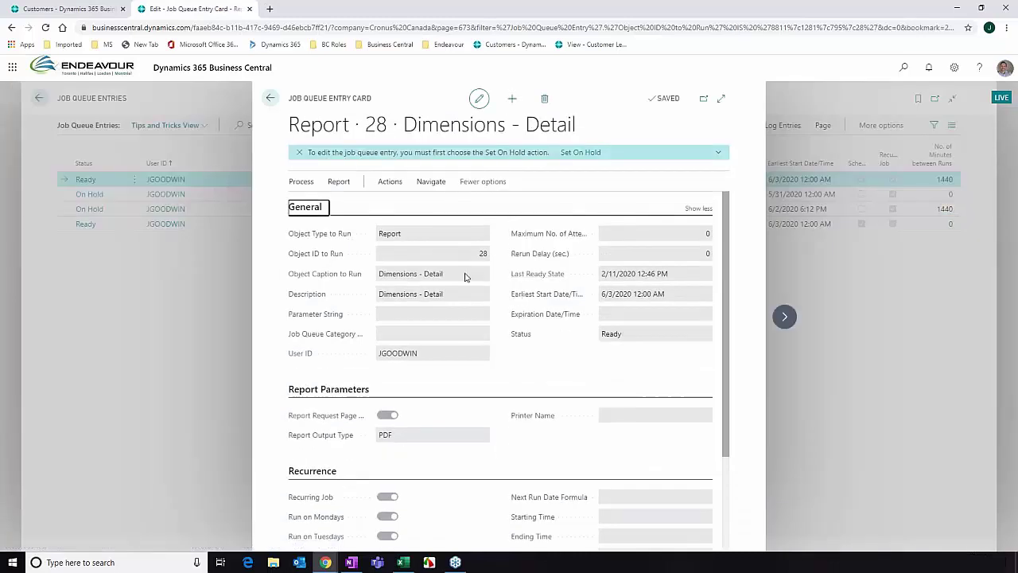
scroll(453, 348, "down", 1)
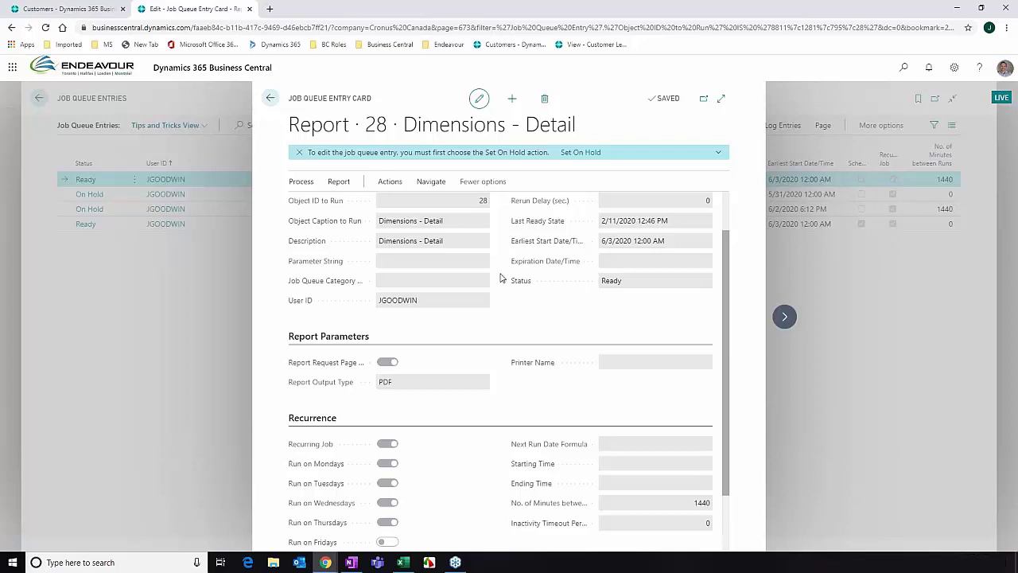
scroll(549, 318, "up", 1)
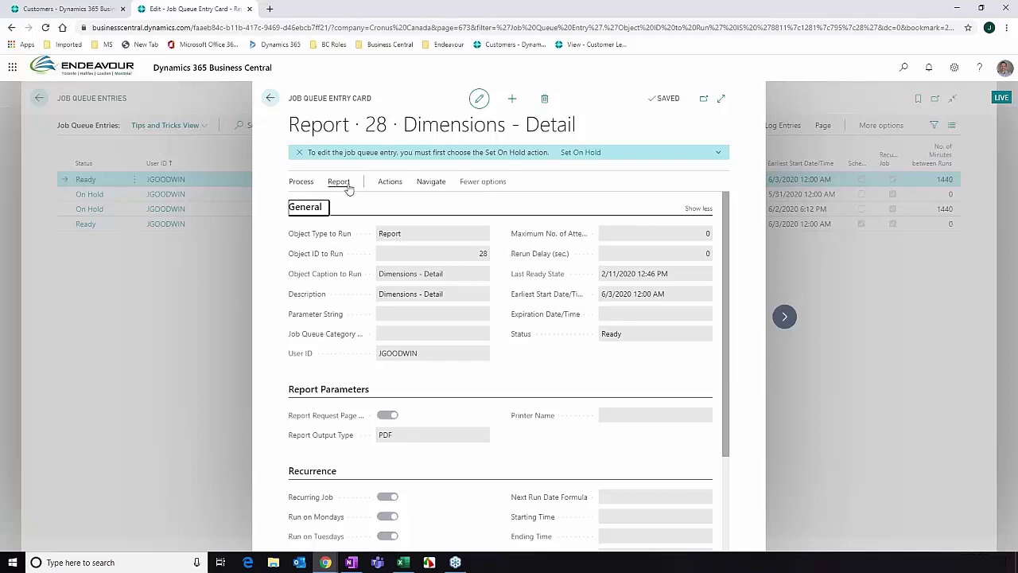
left_click(411, 236)
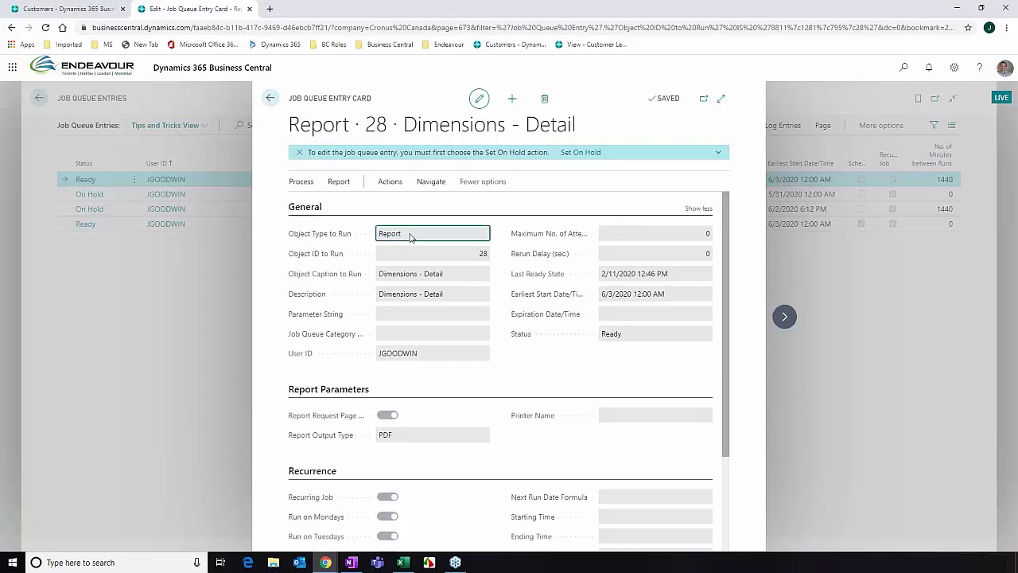
left_click(417, 257)
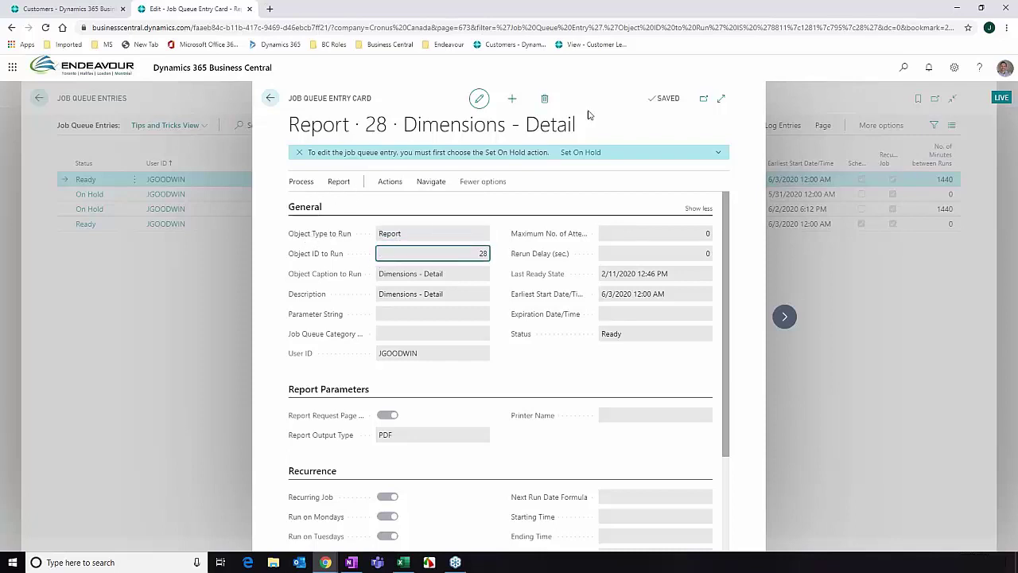
left_click(580, 152)
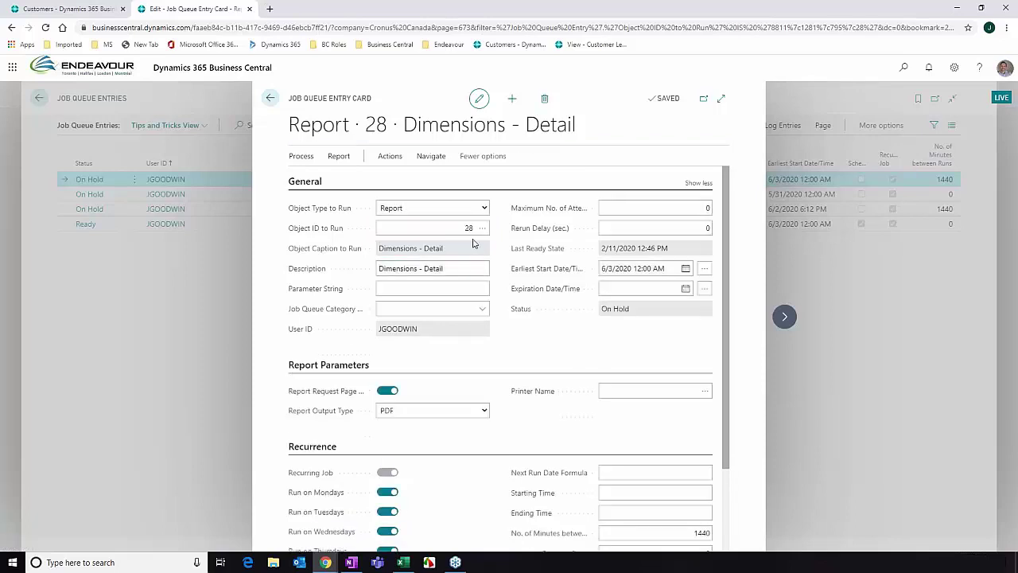
Step: Examine the Dimensions - Detail entry's object type and the list of runnable reports without changing the selection
left_click(434, 209)
left_click(433, 208)
left_click(467, 228)
left_click(482, 228)
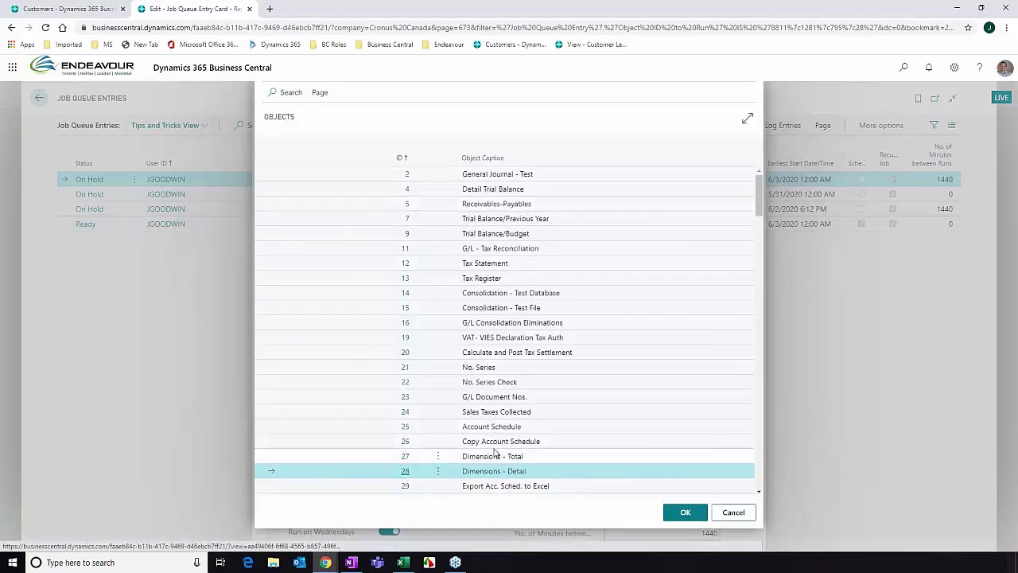
left_click(734, 512)
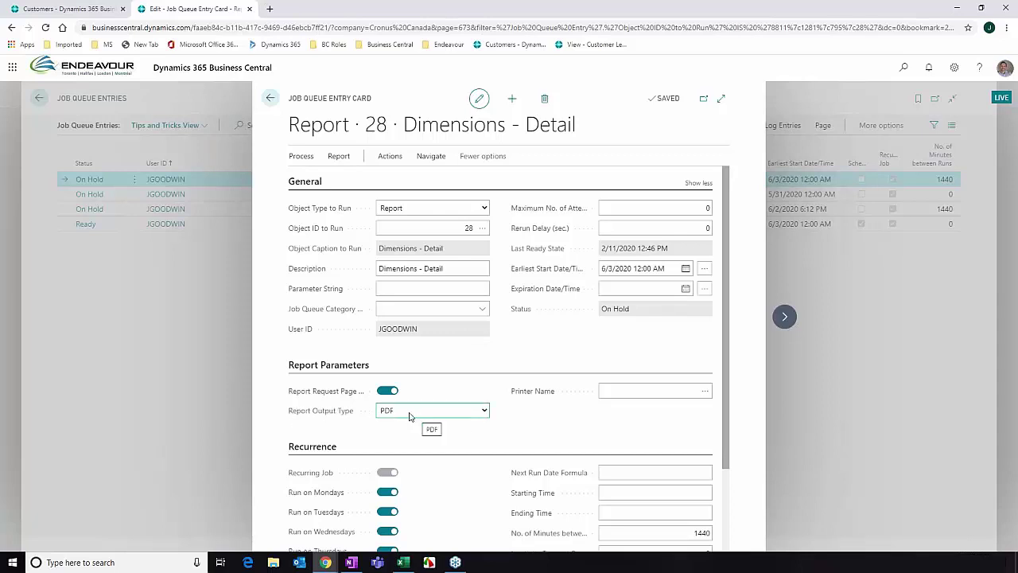
Step: Review the Report Output Type options and recurrence settings of the Dimensions - Detail entry, and close its card unchanged
left_click(483, 410)
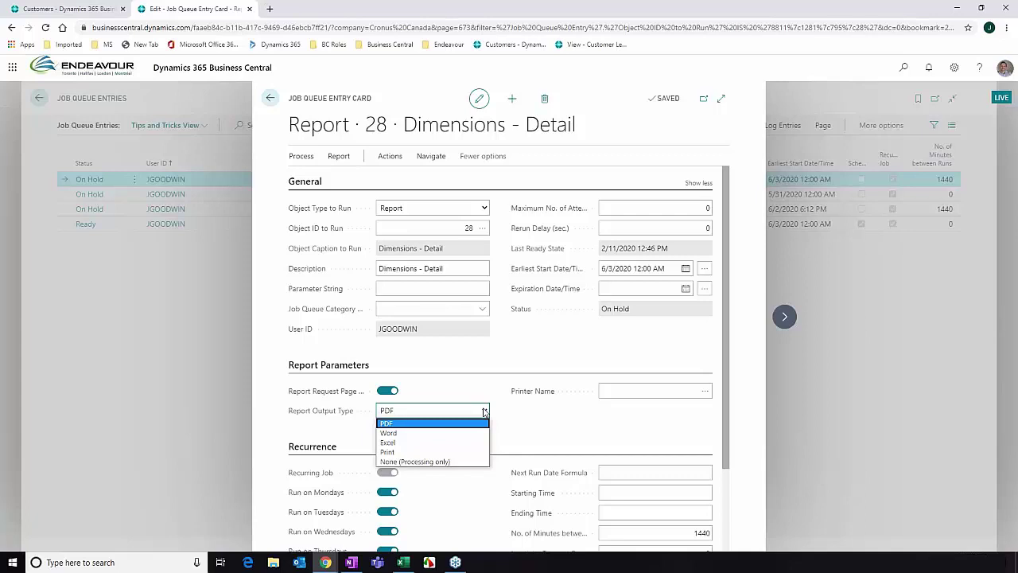
left_click(447, 368)
scroll(447, 368, "down", 2)
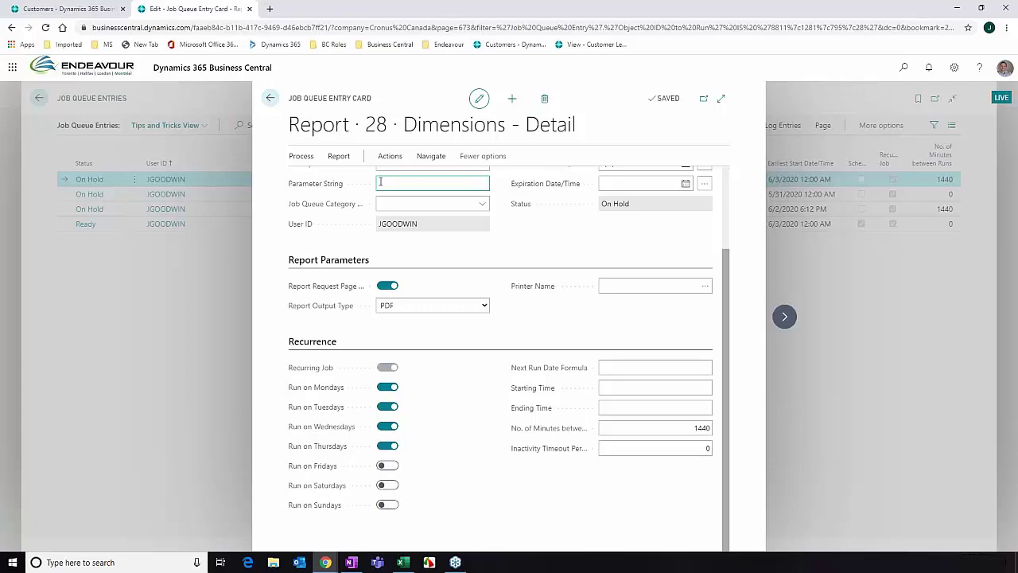
left_click(271, 98)
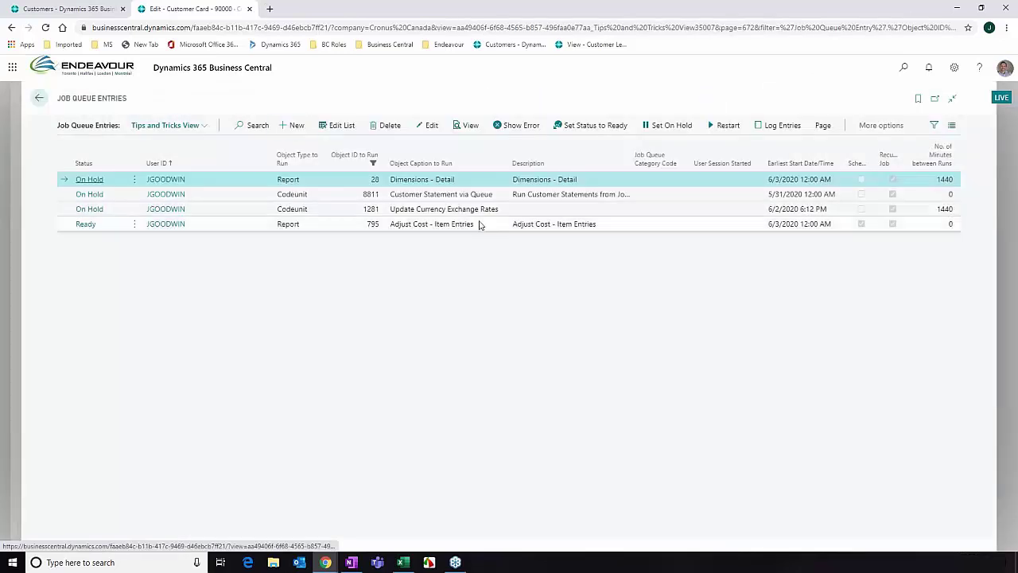
Step: Open the Adjust Cost - Item Entries job queue entry, review its report parameters and recurrence settings, and close the card
left_click(84, 224)
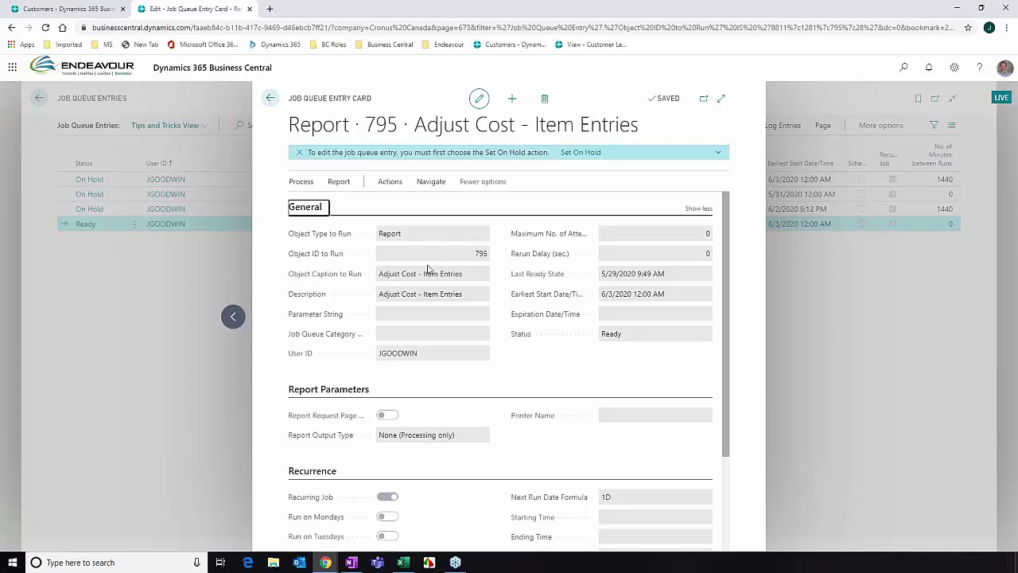
scroll(428, 269, "down", 2)
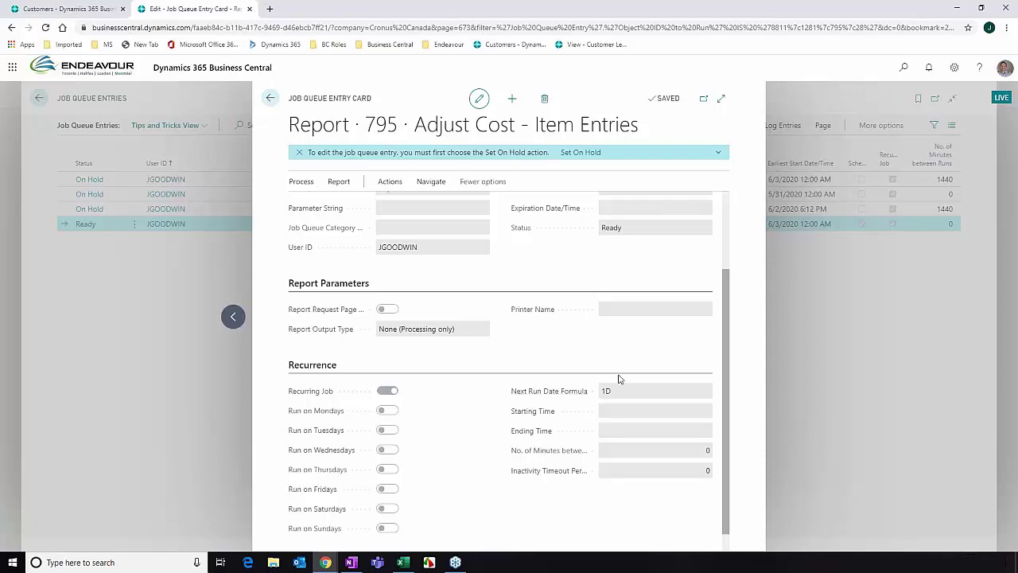
scroll(477, 384, "up", 1)
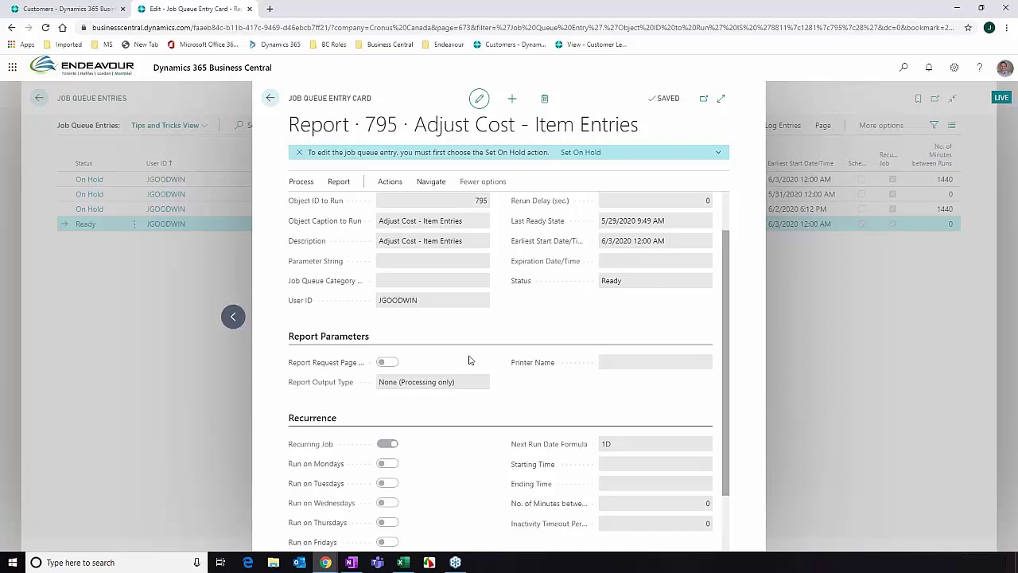
scroll(470, 360, "up", 1)
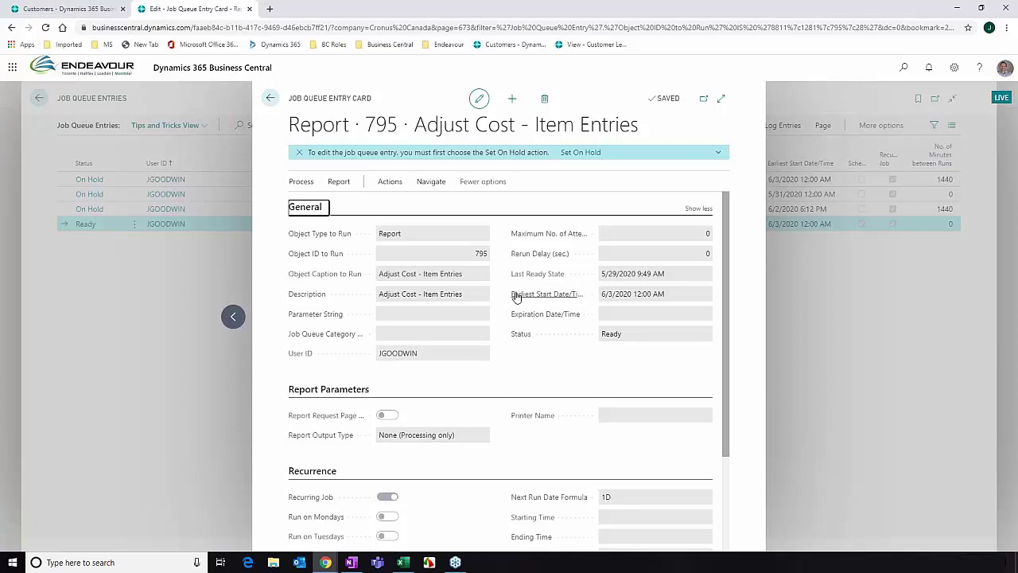
left_click(272, 99)
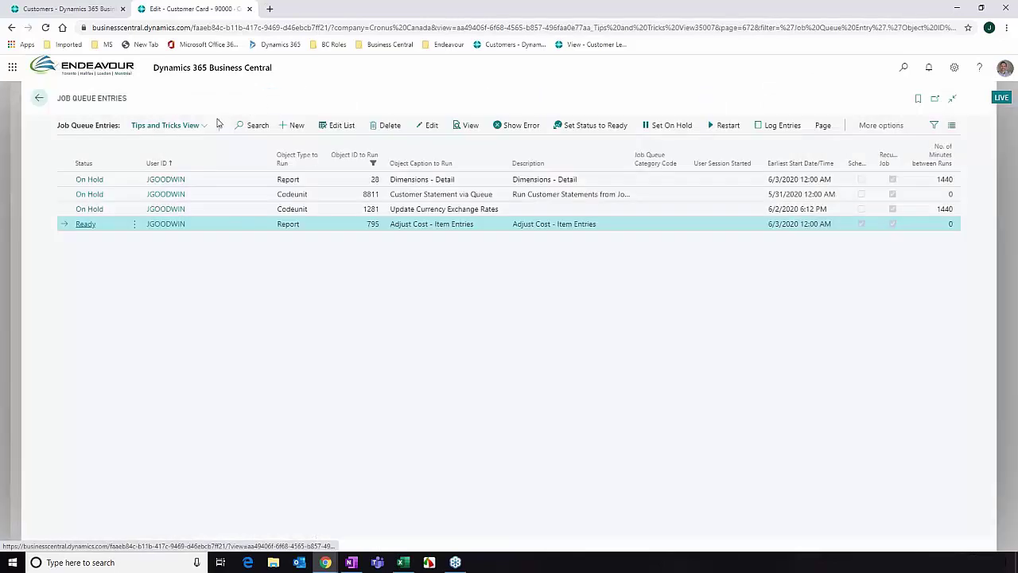
Step: Leave Job Queue Entries, the Costco customer card and the Customers list to return to the Business Manager home page
left_click(40, 104)
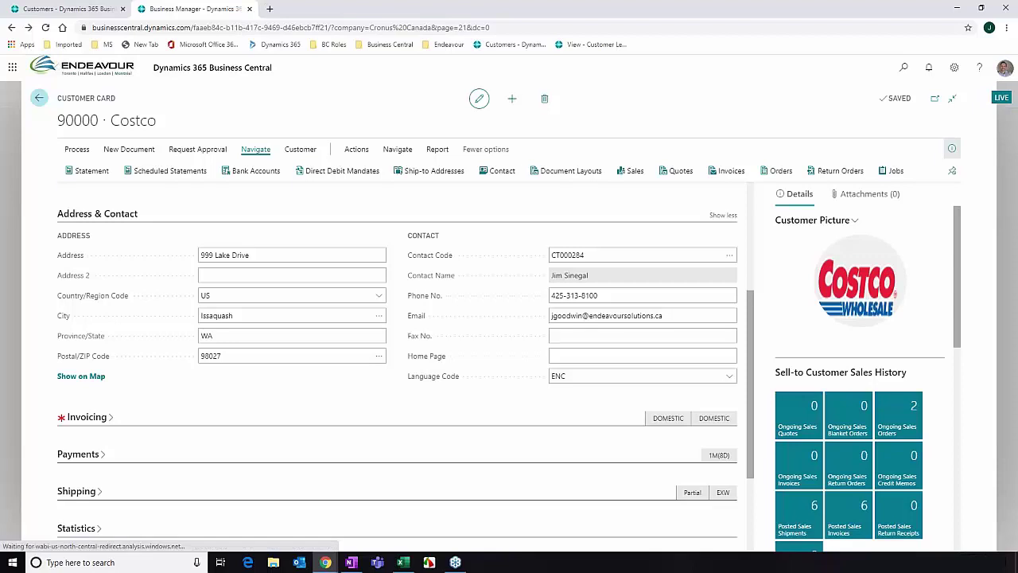
left_click(39, 97)
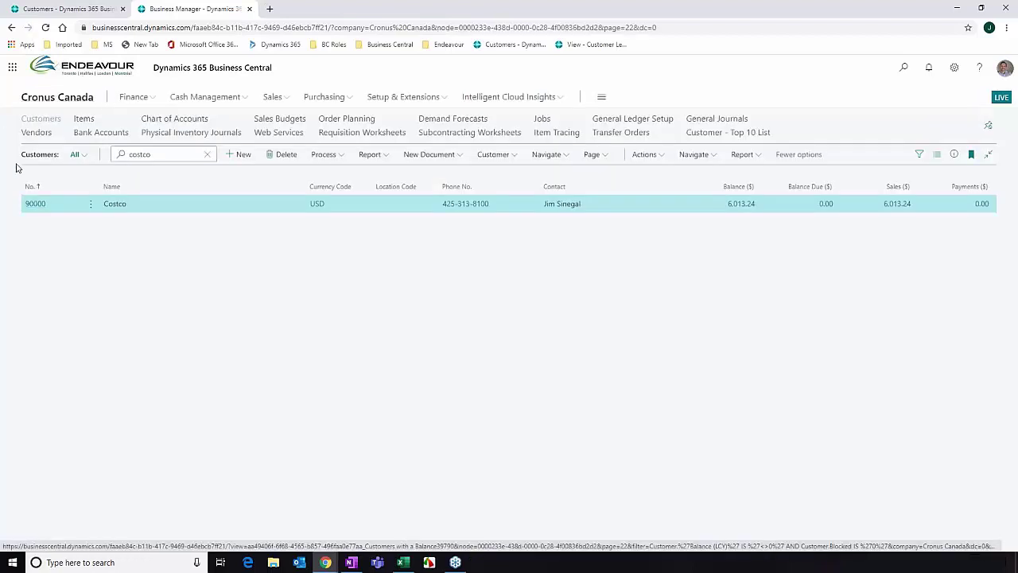
key("Escape")
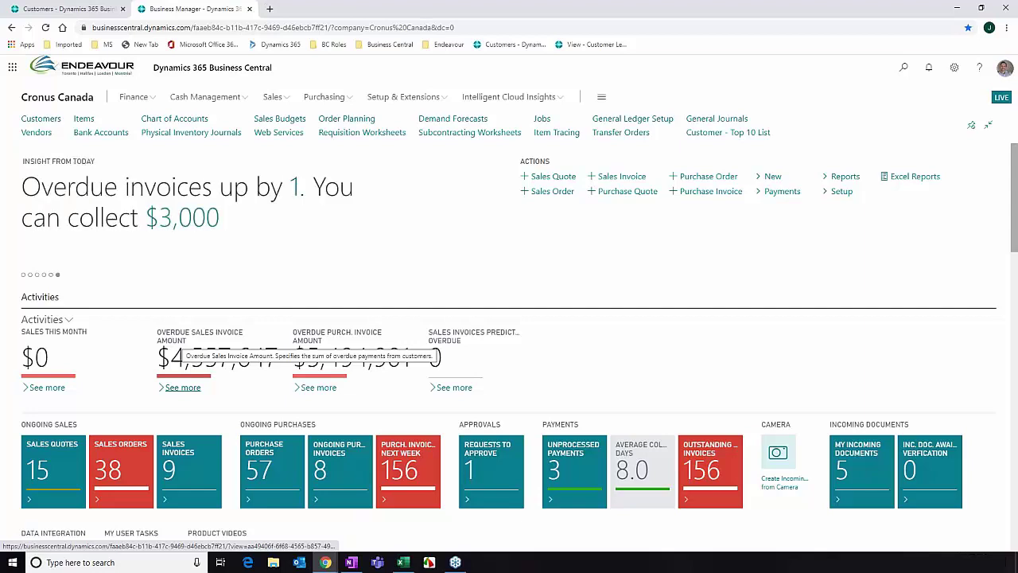
Step: Open the JG general journal batch and place it side by side with the General Journal sheet of the Tips and Tricks workbook in Excel
left_click(403, 562)
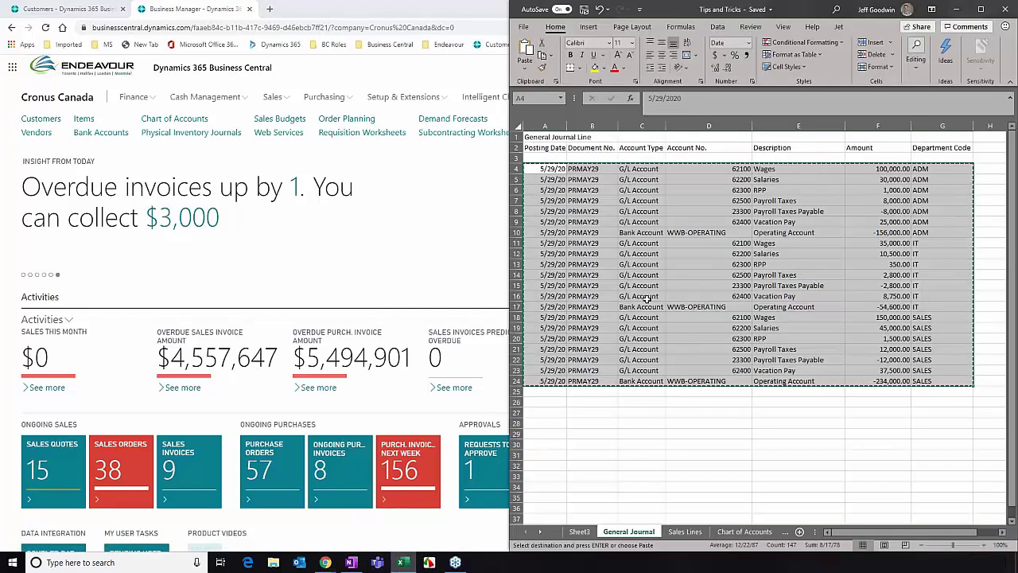
left_click(133, 96)
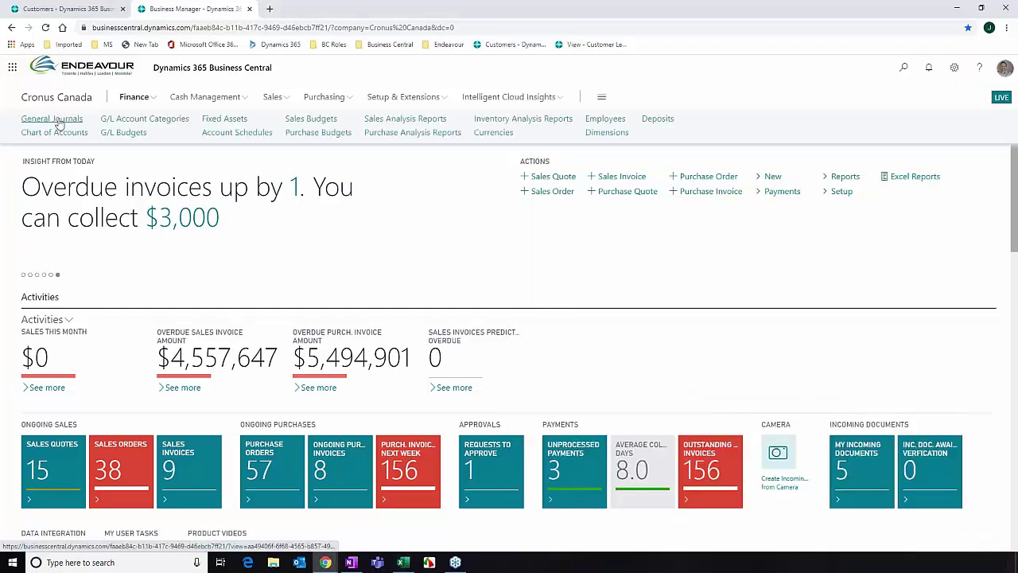
left_click(40, 123)
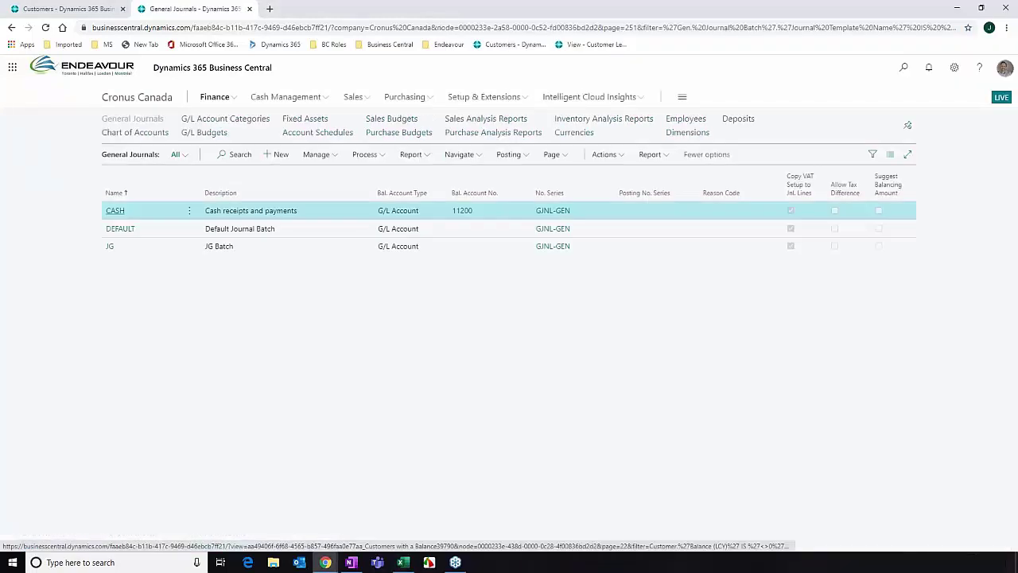
left_click(111, 247)
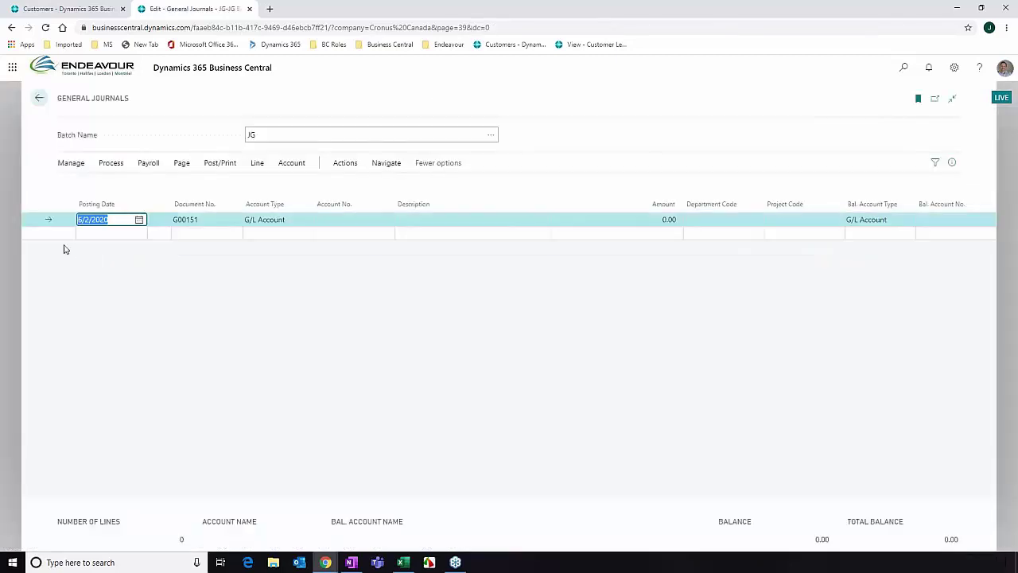
left_click_drag(594, 5, 2, 4)
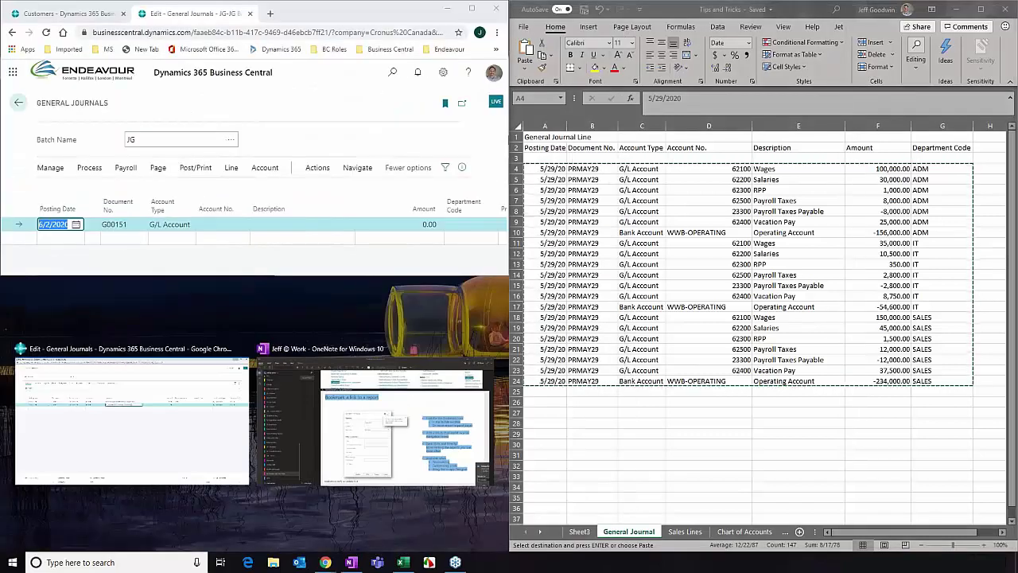
left_click(401, 421)
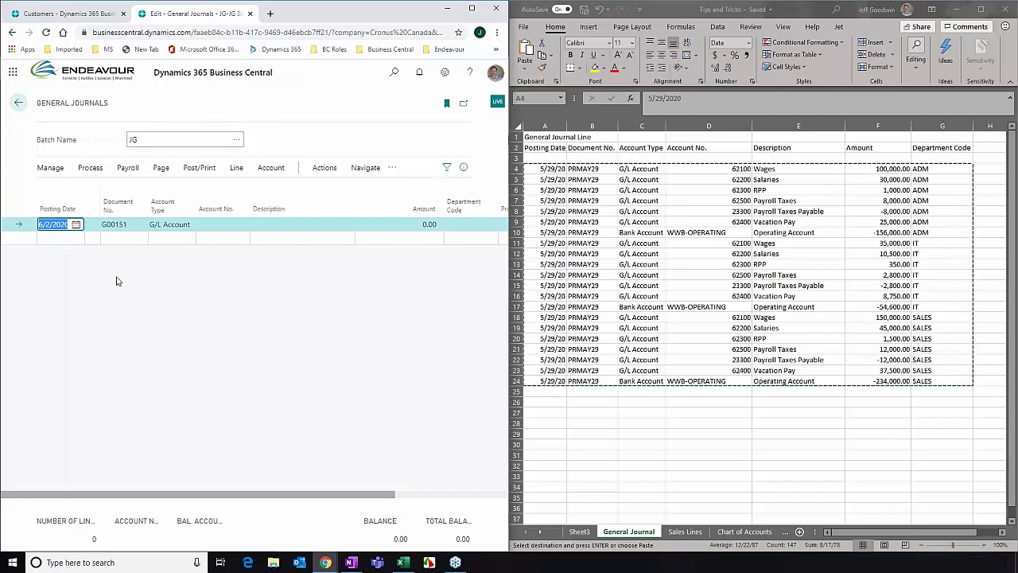
Step: View the payroll services offered by Import Payroll Transactions for the JG journal, and cancel the import
left_click(128, 168)
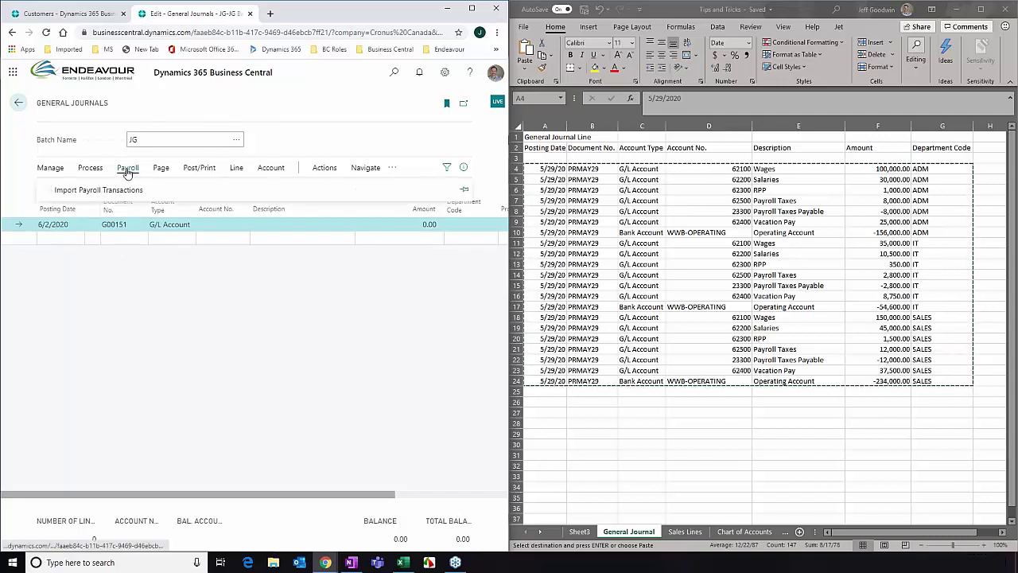
left_click(76, 190)
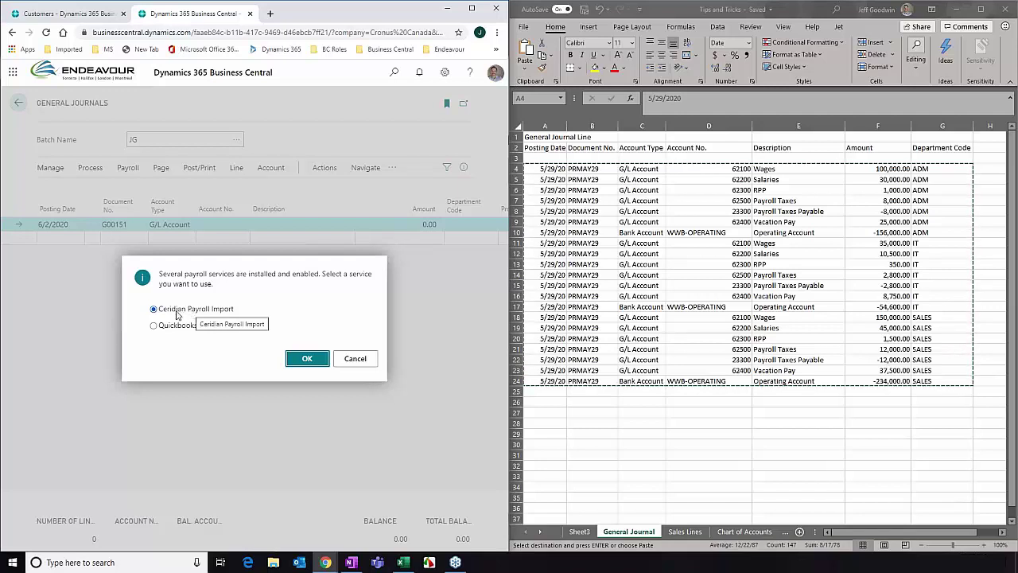
left_click(358, 359)
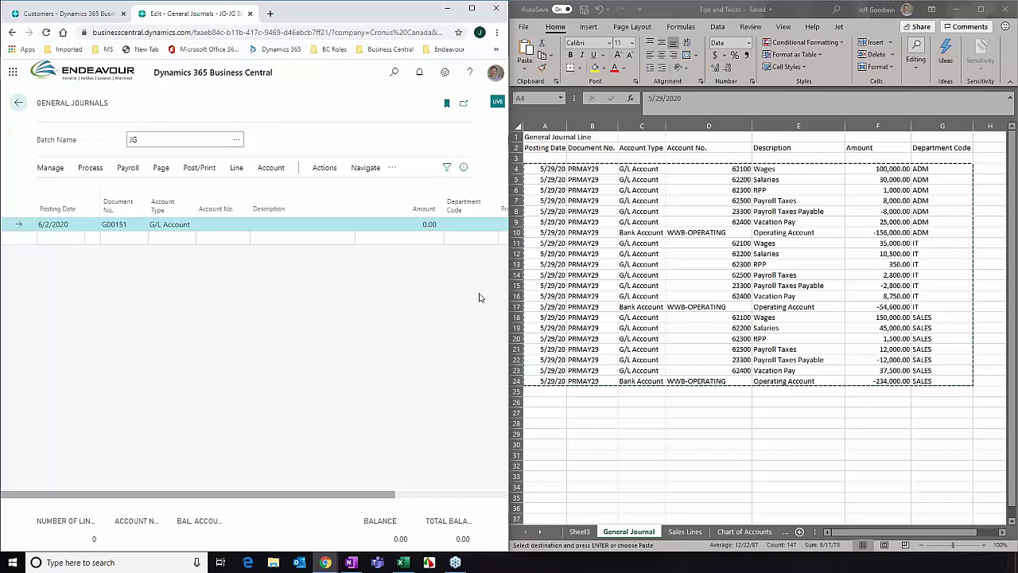
Step: Copy the payroll lines in A4:G24 of the General Journal sheet and paste them into the JG batch starting at Posting Date
left_click(44, 225)
left_click(915, 222)
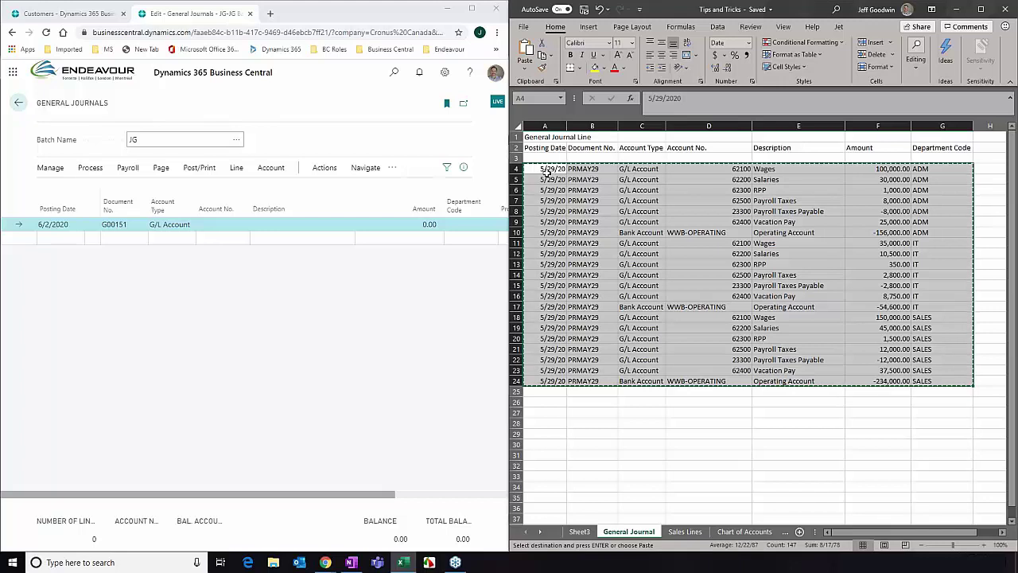
left_click_drag(545, 169, 955, 381)
right_click(815, 319)
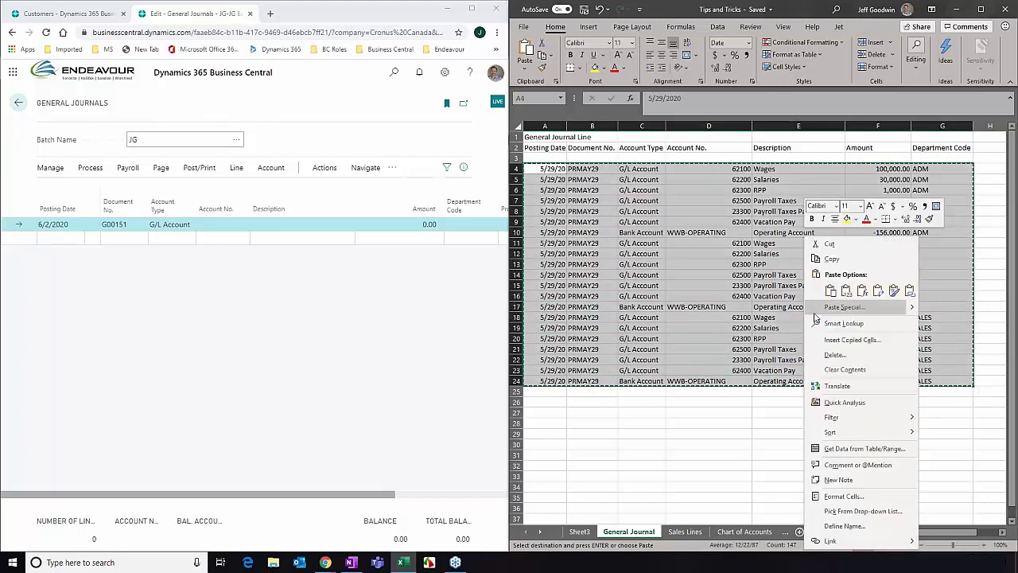
left_click(842, 263)
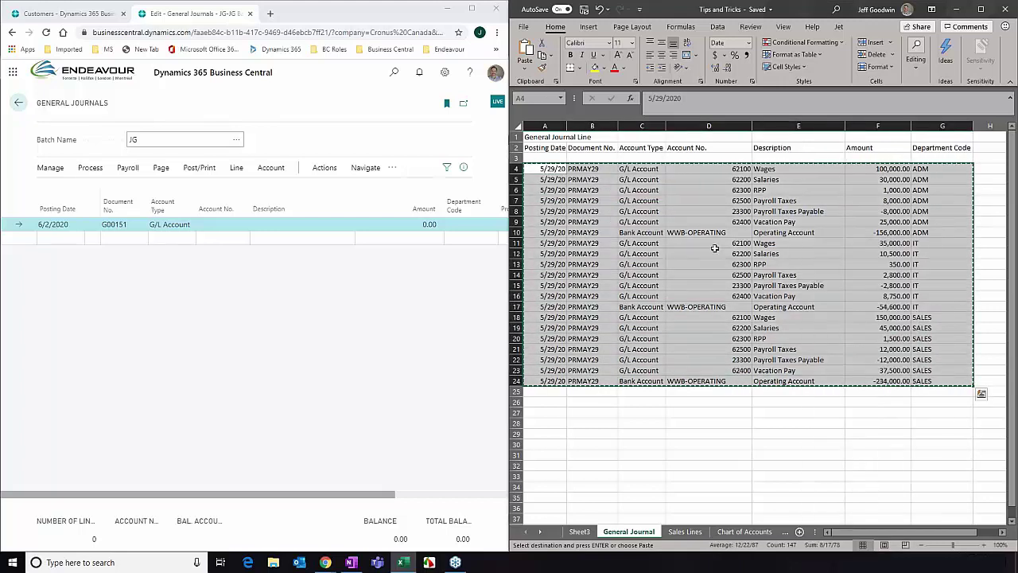
right_click(47, 226)
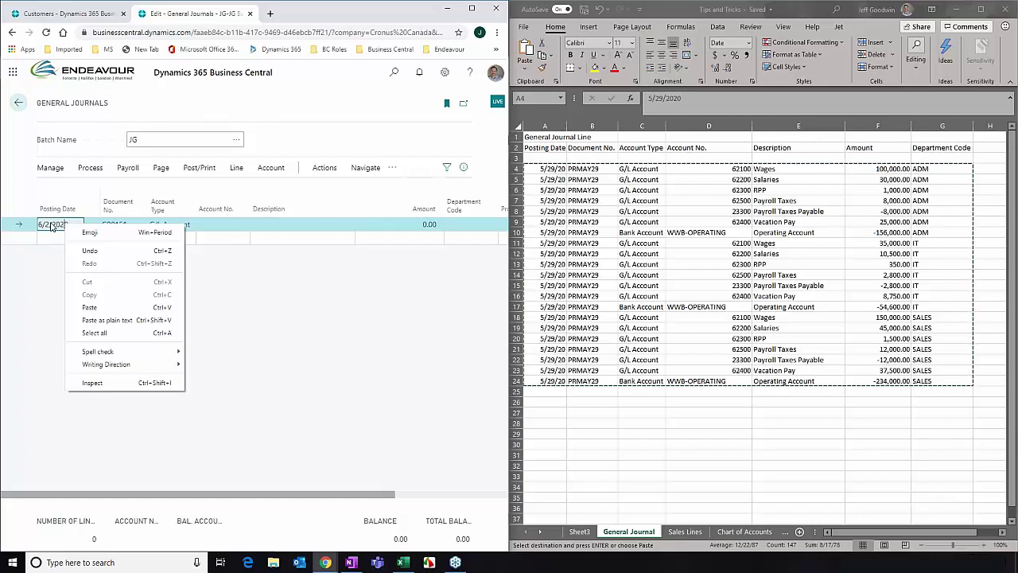
left_click(87, 308)
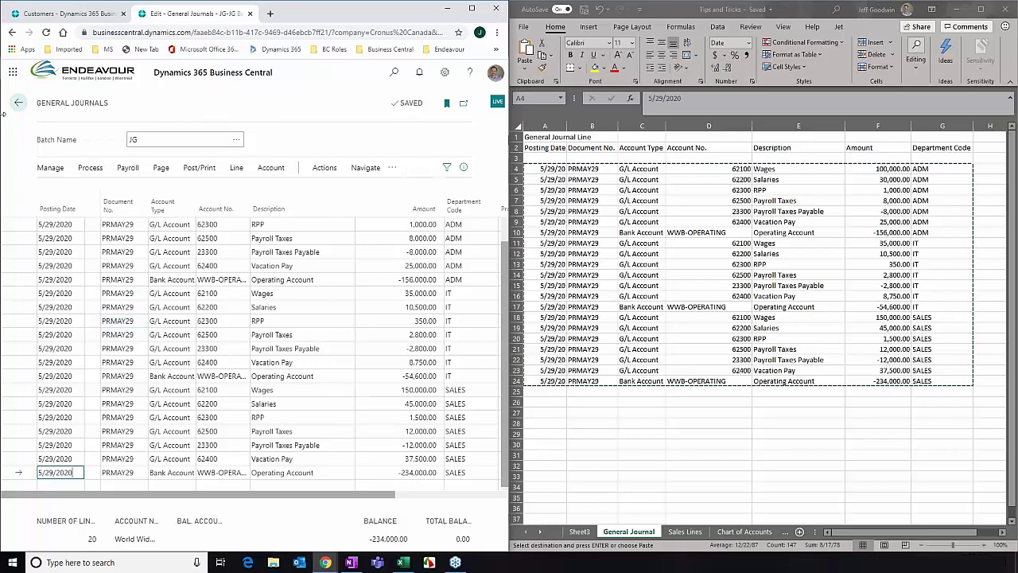
Step: Leave the JG journal and select the item lines in A4:D17 of the workbook's Sales Lines sheet
left_click(18, 103)
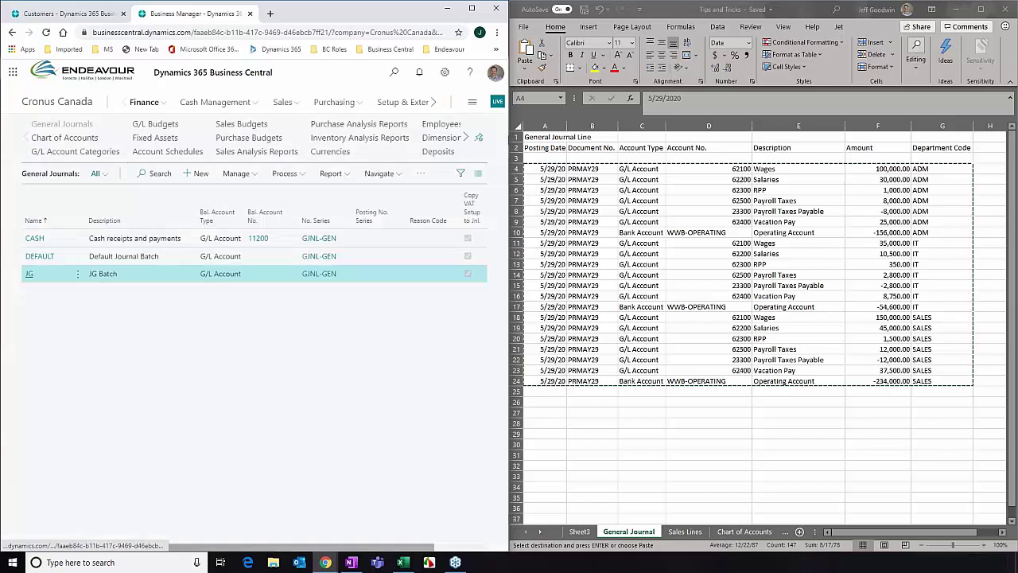
left_click(681, 542)
left_click(685, 531)
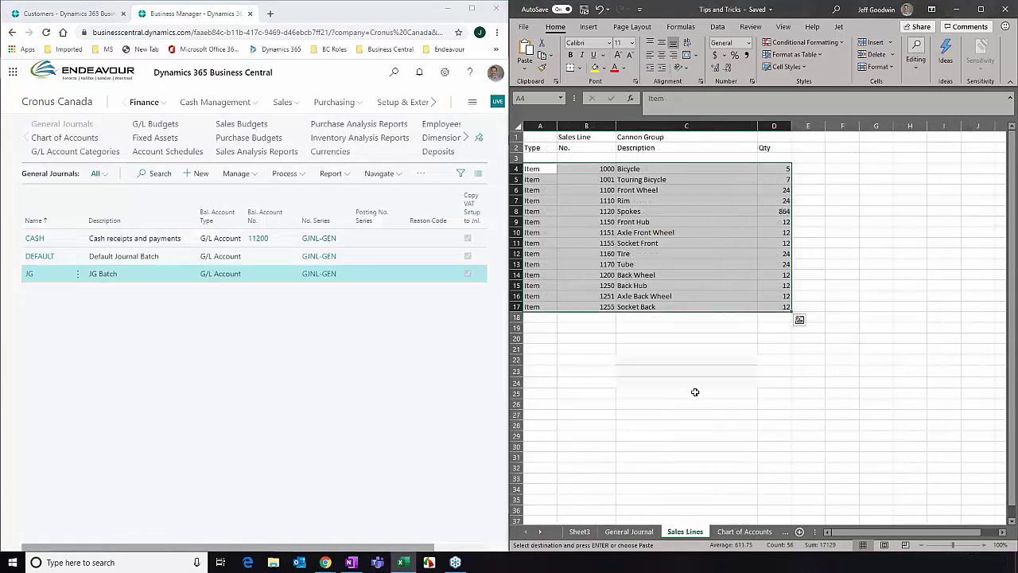
mouse_move(540, 170)
left_mouse_down()
mouse_move(755, 243)
mouse_move(786, 307)
left_mouse_up()
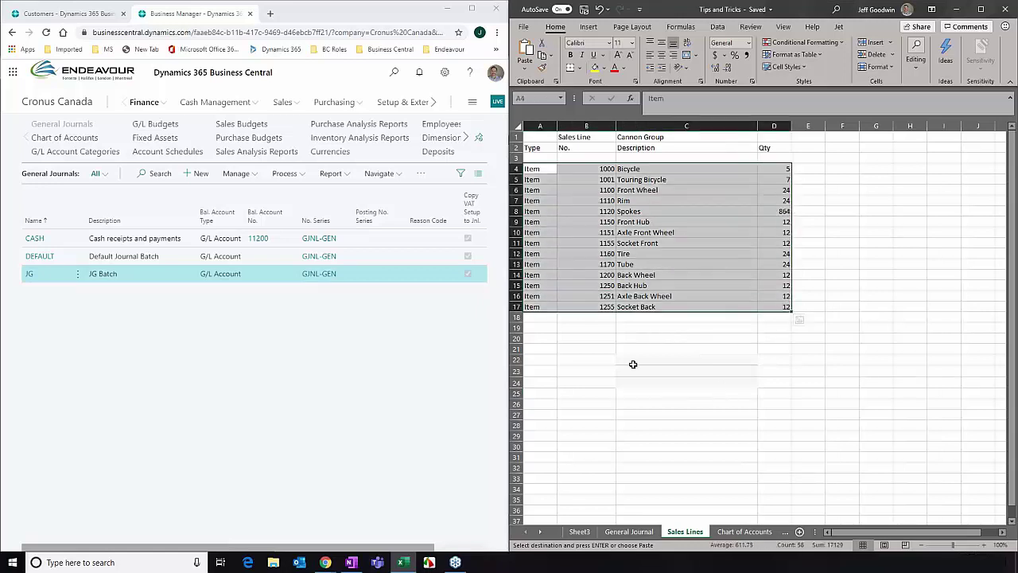
Step: Return to the home page and create a new sales quote for The Cannon Group PLC
left_click(54, 108)
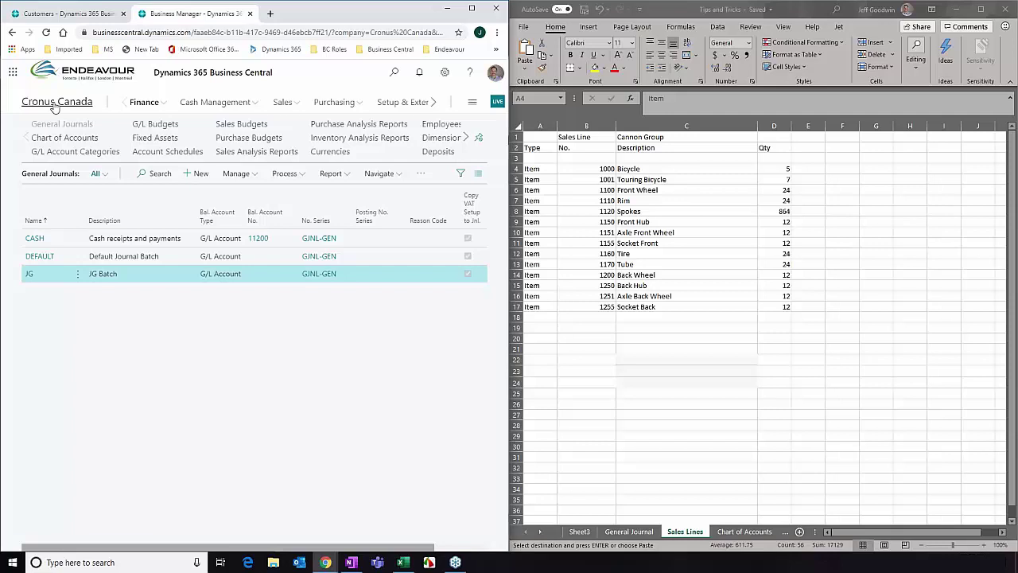
left_click(54, 107)
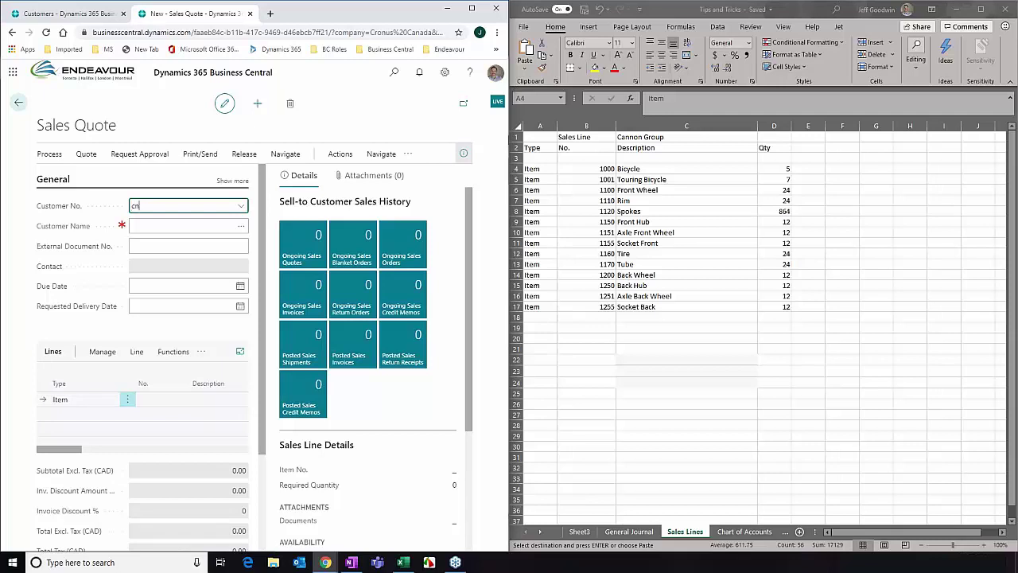
type("ann")
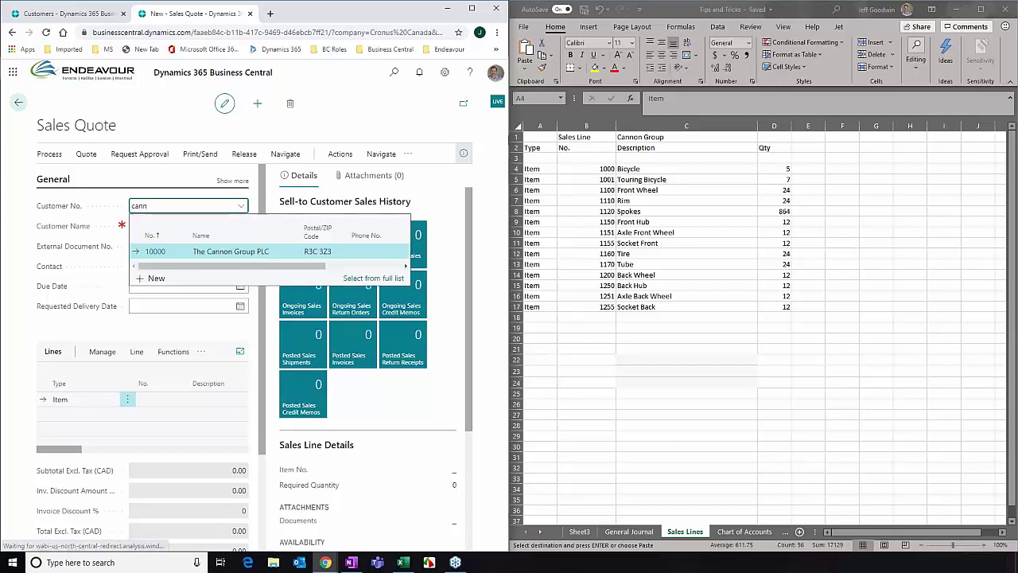
left_click(231, 251)
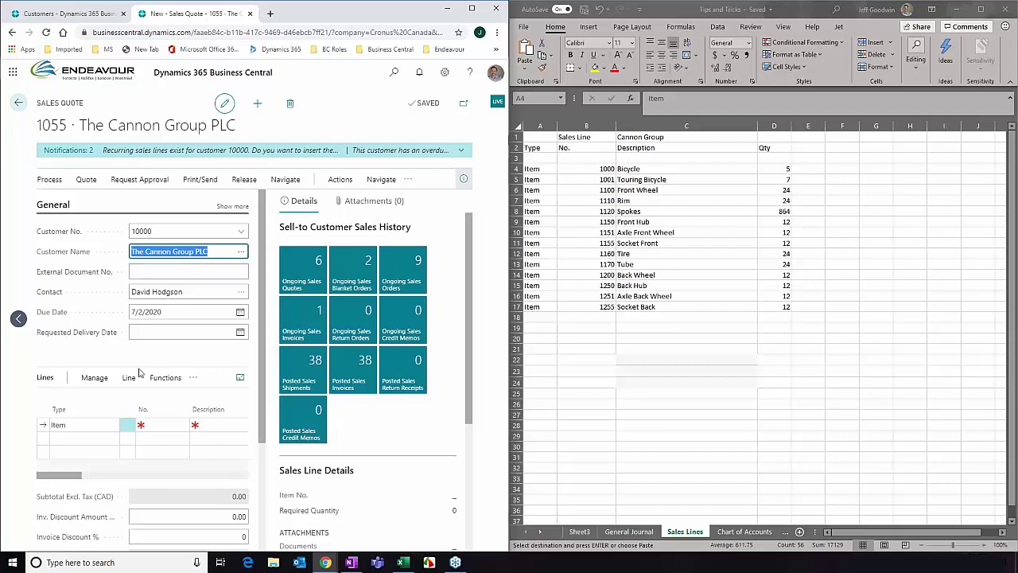
Step: Maximize the quote's Lines section, and paste in the item lines from A4:D17 of the Sales Lines sheet starting at Type
left_click(240, 379)
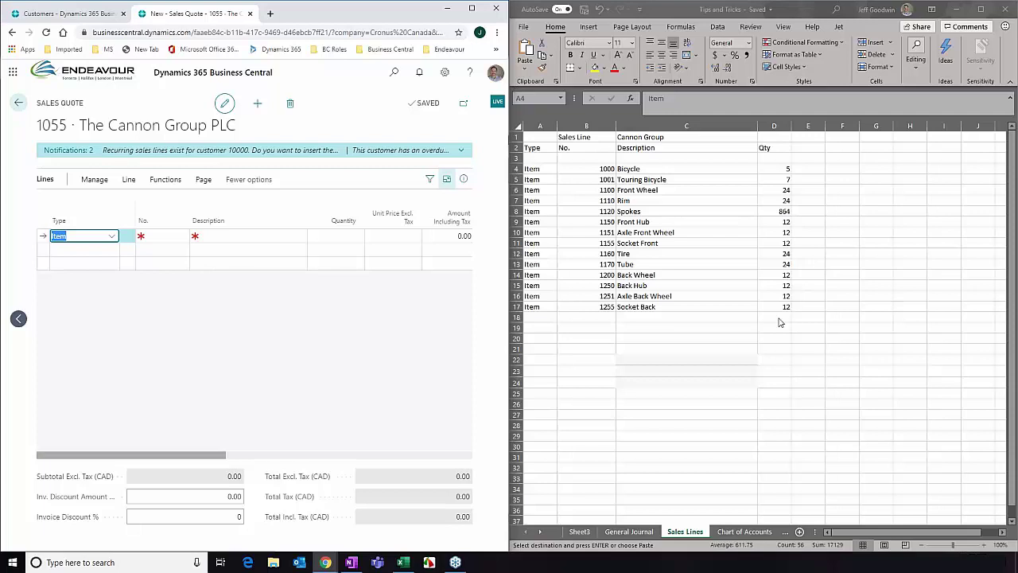
left_click(533, 171)
key("ctrl+a")
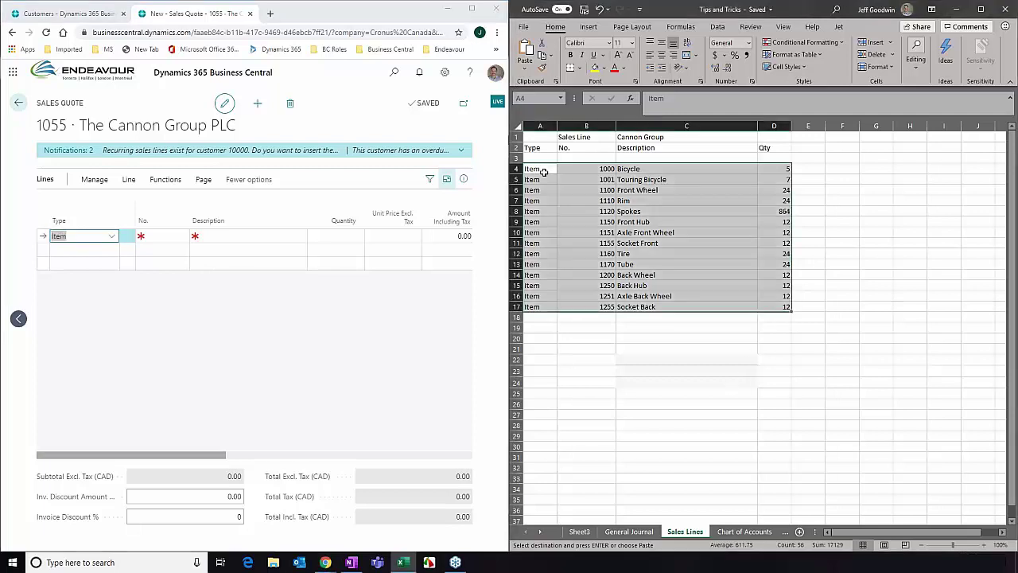
right_click(544, 169)
left_click(562, 191)
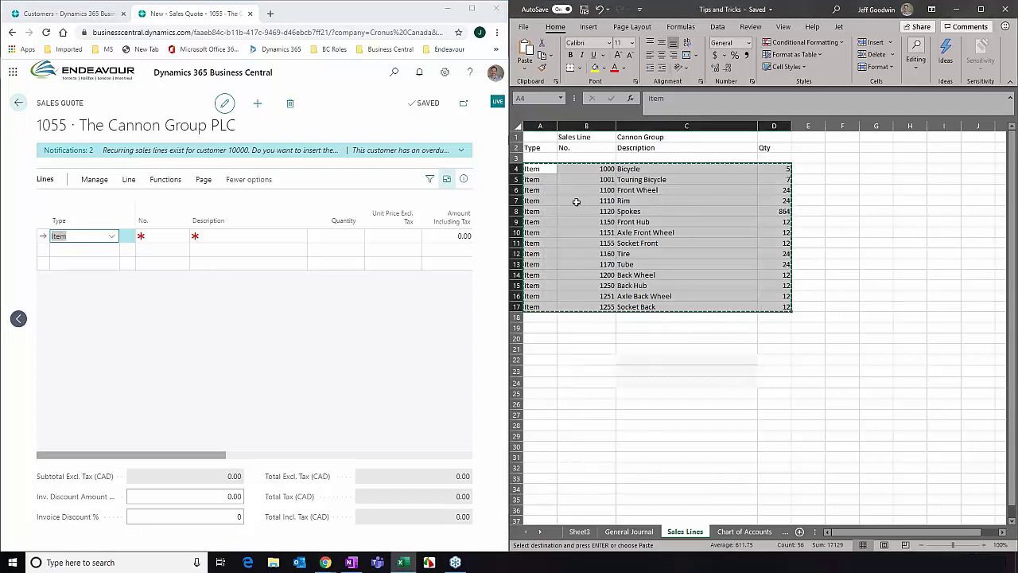
right_click(81, 237)
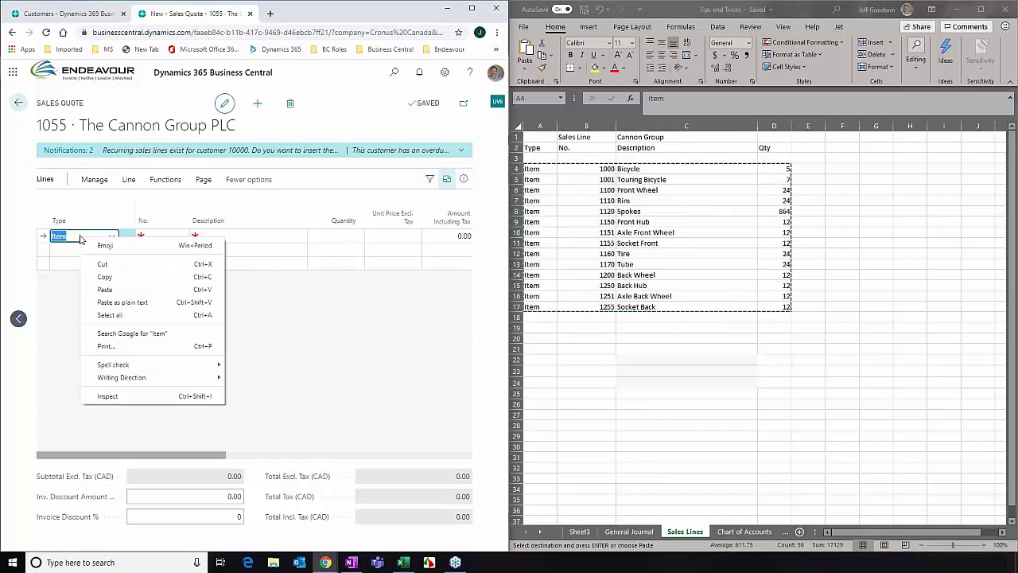
left_click(105, 289)
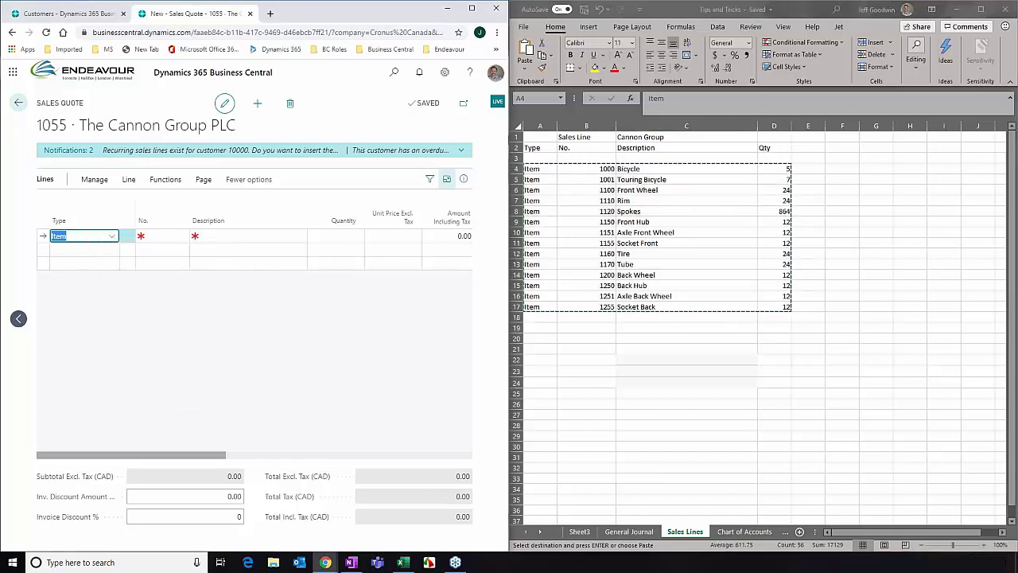
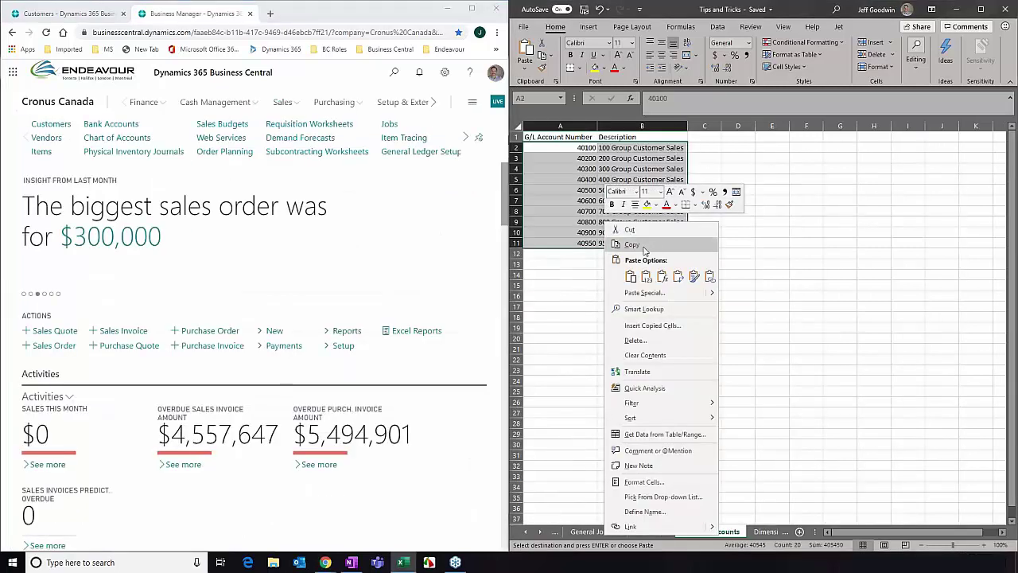
Step: Copy accounts 40100 to 40950 with their descriptions from Excel and paste them into the Chart of Accounts edit list above the 11200 Cash account
left_click(645, 247)
left_click(93, 139)
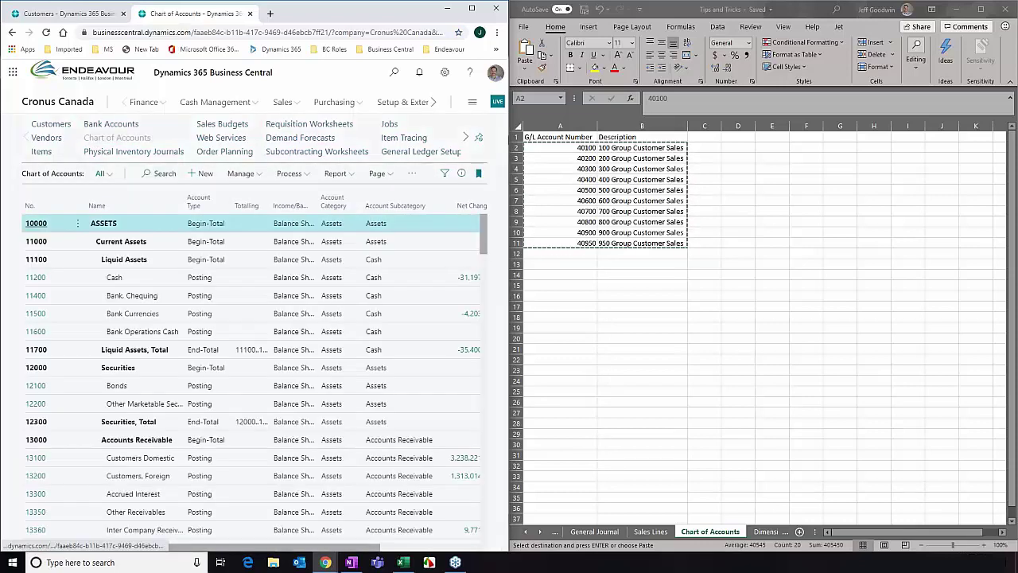
left_click(257, 175)
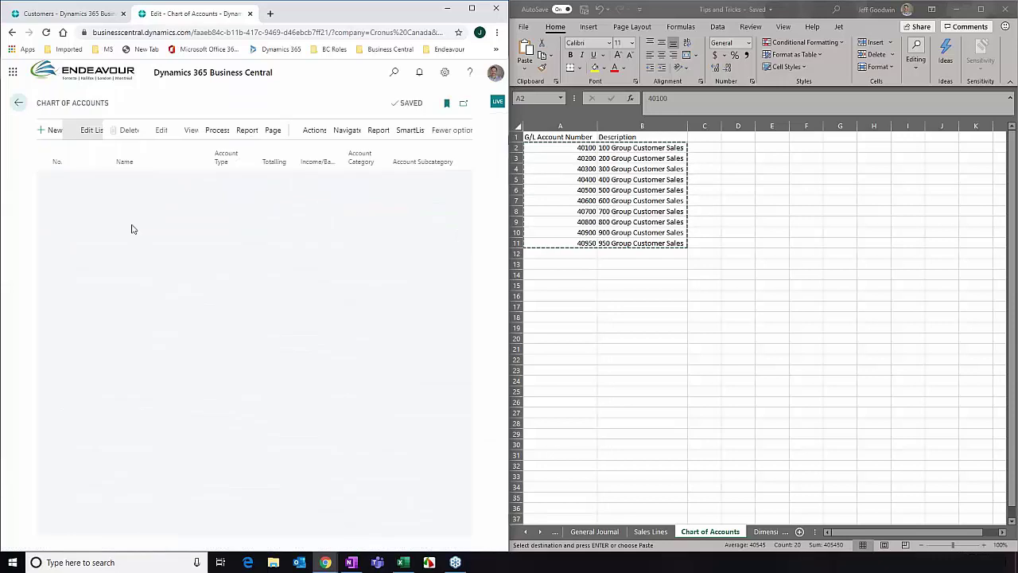
left_click(104, 218)
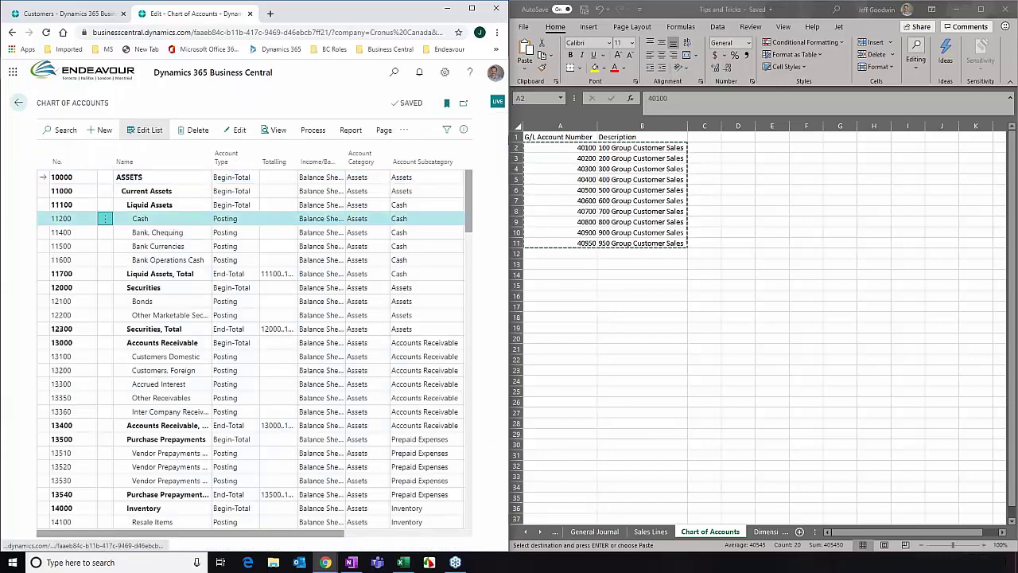
left_click(77, 236)
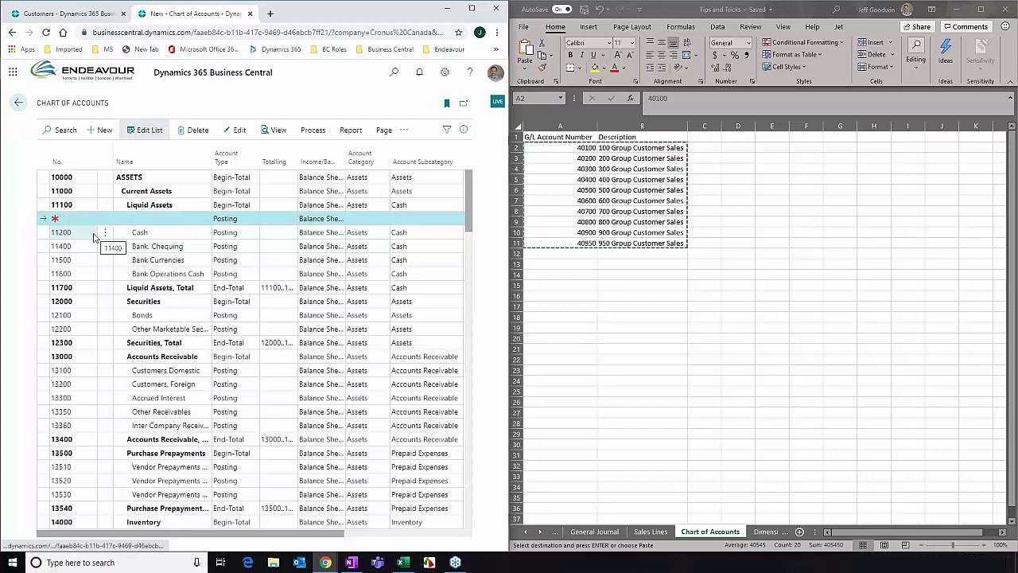
right_click(70, 218)
left_click(104, 303)
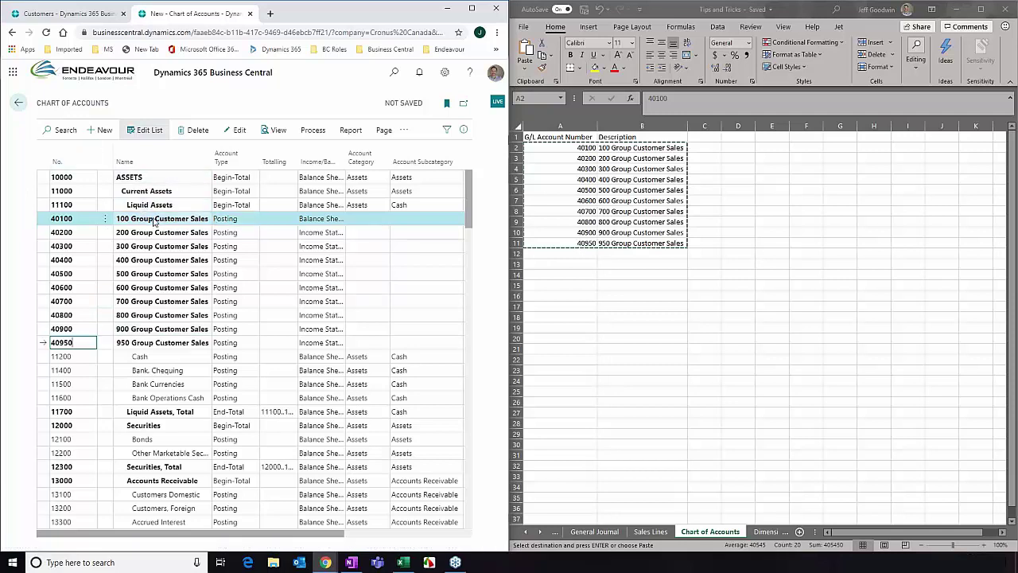
Step: Return to the Business Manager home page and display the top of the workbook's Dimensions sheet
left_click(19, 104)
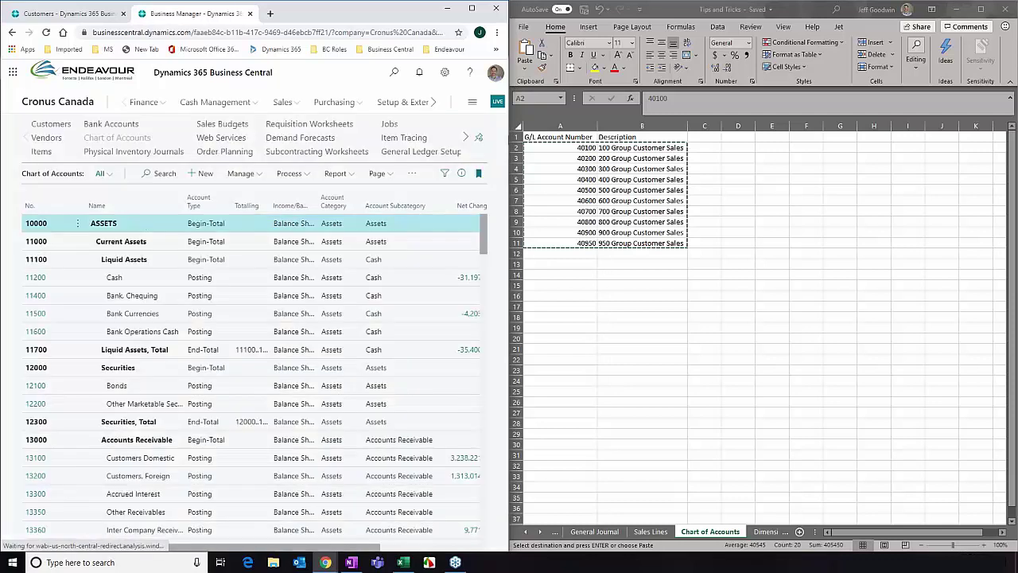
left_click(48, 107)
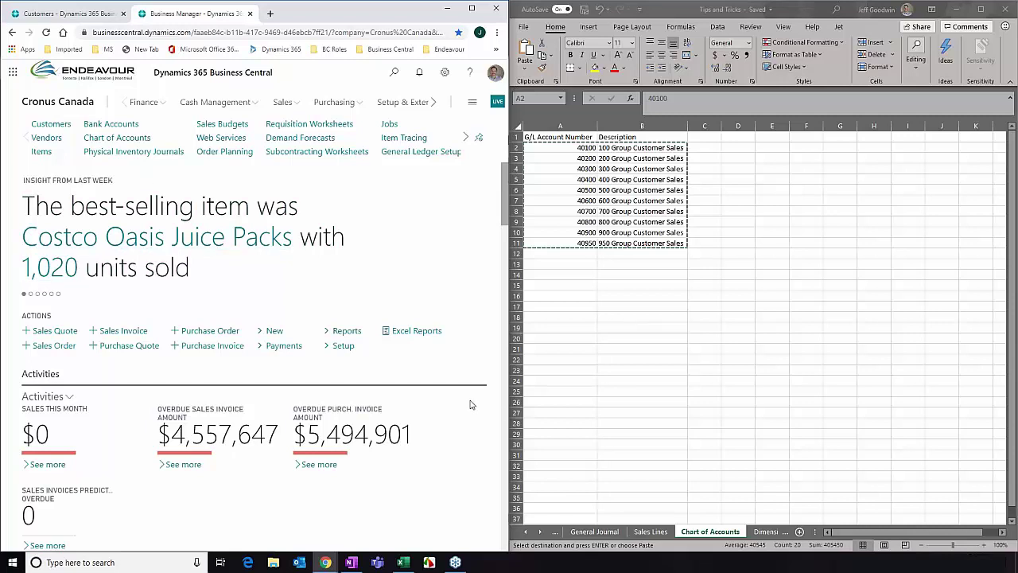
left_click(767, 532)
scroll(575, 430, "up", 4)
scroll(574, 430, "up", 5)
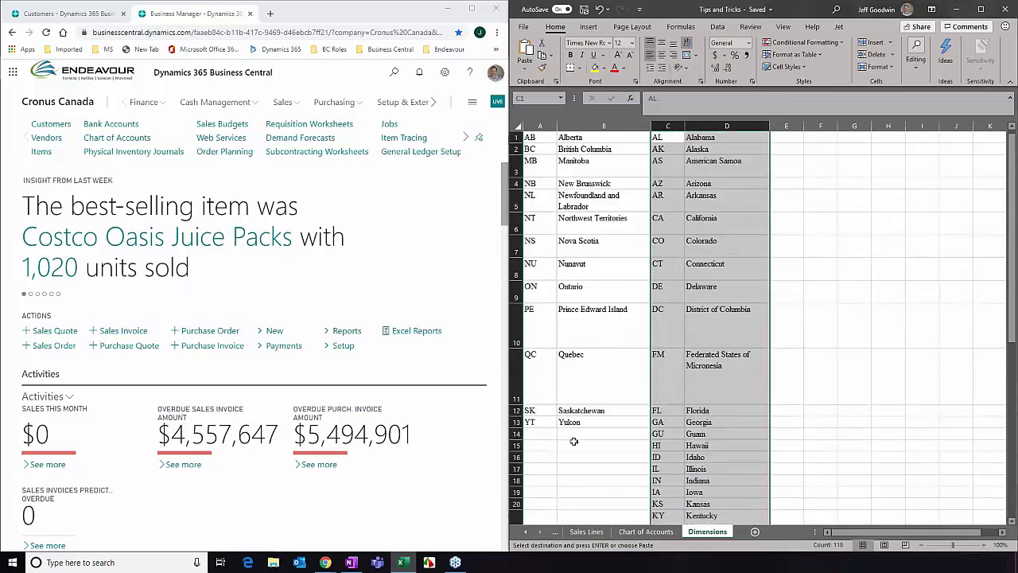
Step: Examine the Canadian province codes in A1:B13 and the US state codes in columns C and D of the Dimensions sheet
left_click(622, 410)
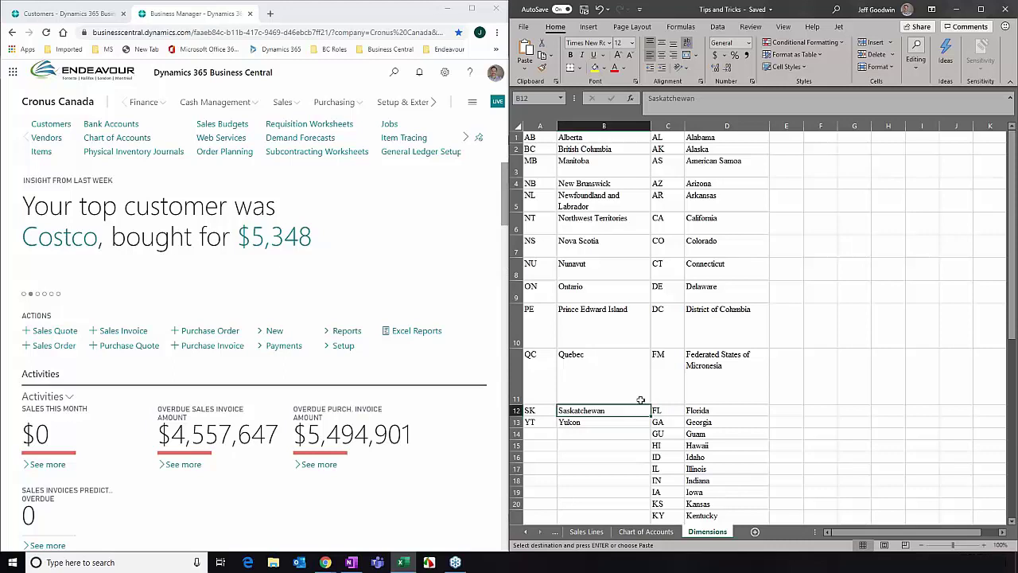
left_click(549, 139)
left_click_drag(559, 140, 581, 431)
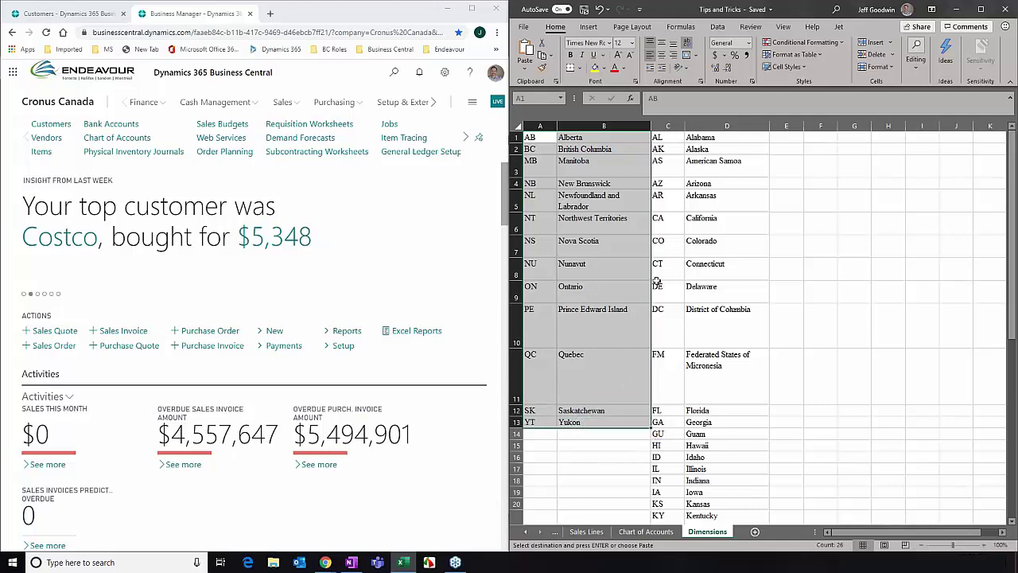
left_click_drag(657, 137, 719, 342)
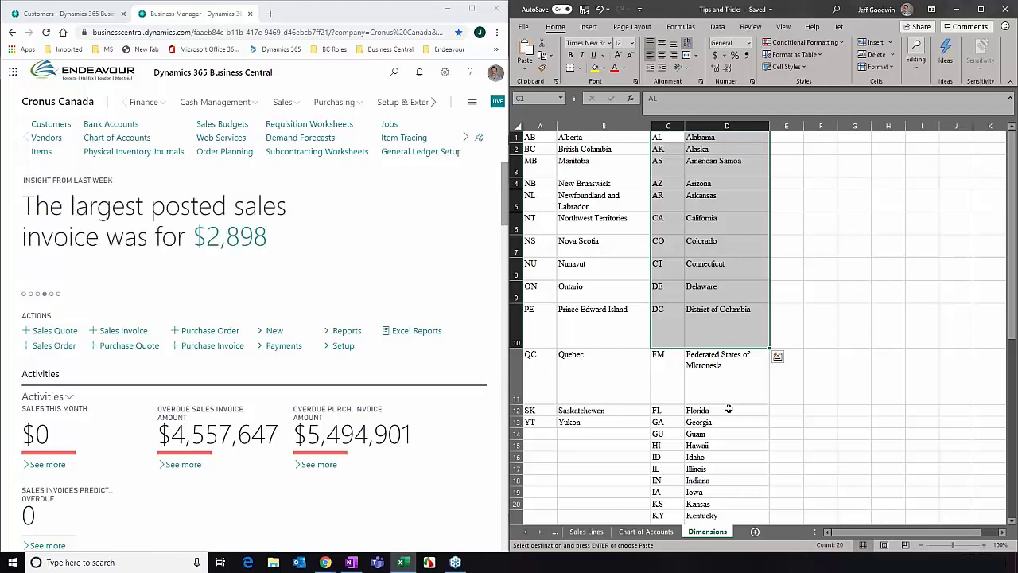
left_click(576, 390)
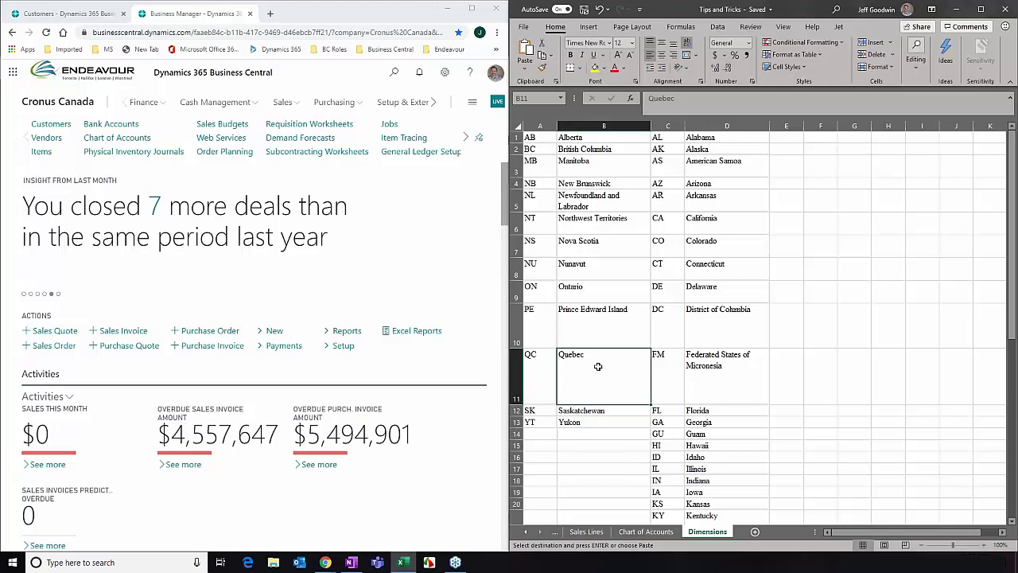
Step: Search for "dimens" in Business Central and open the Dimensions page
left_click(391, 75)
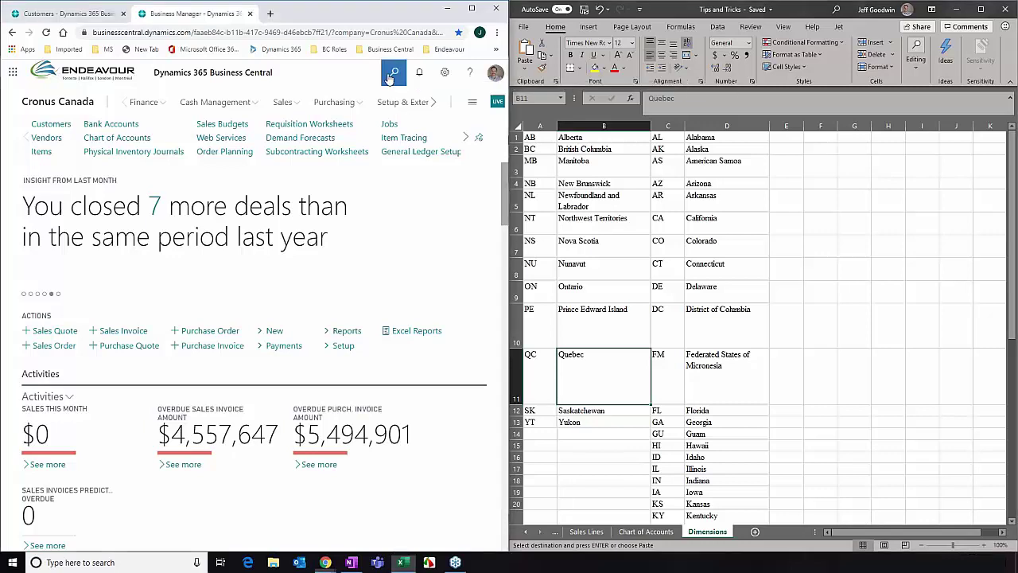
type("dimens")
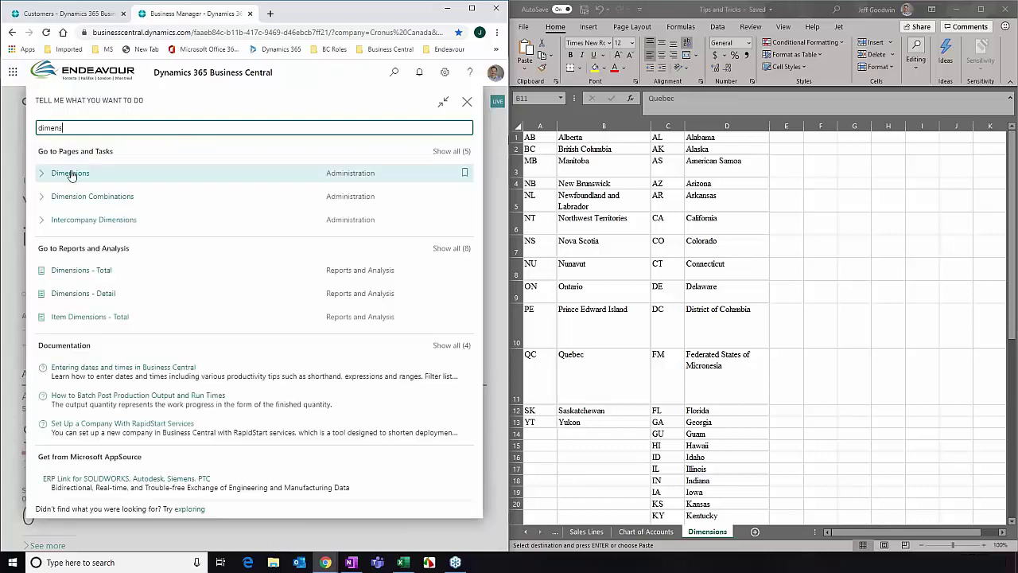
left_click(70, 173)
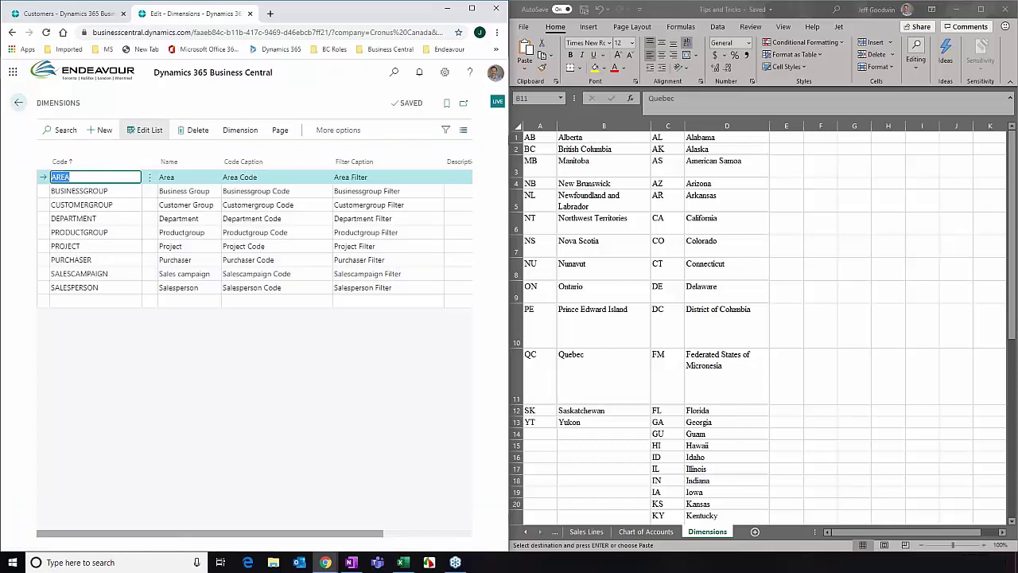
Step: Add a new dimension with the code SALESREGION on the empty row below SALESPERSON
left_click(79, 301)
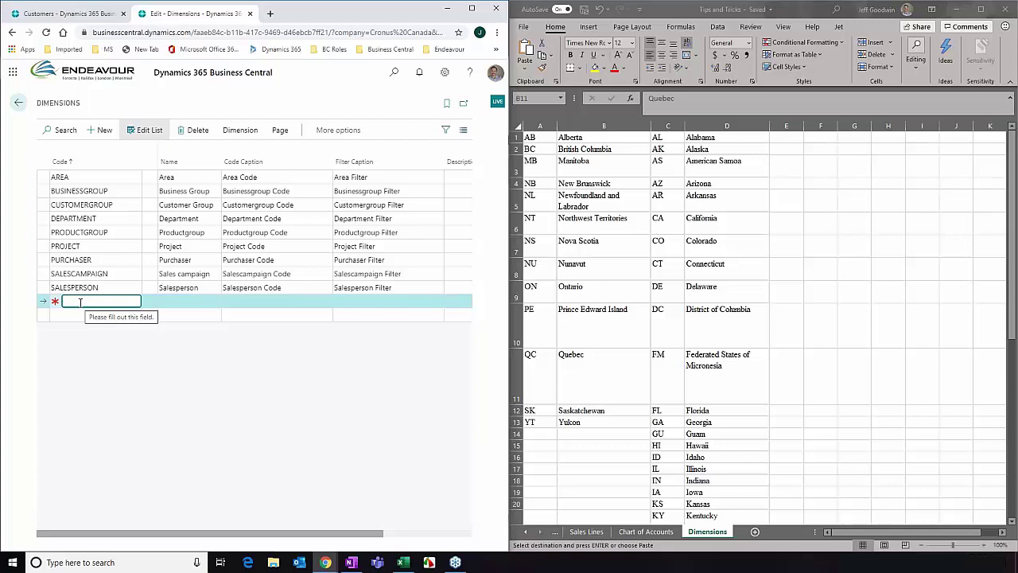
key("ctrl+v")
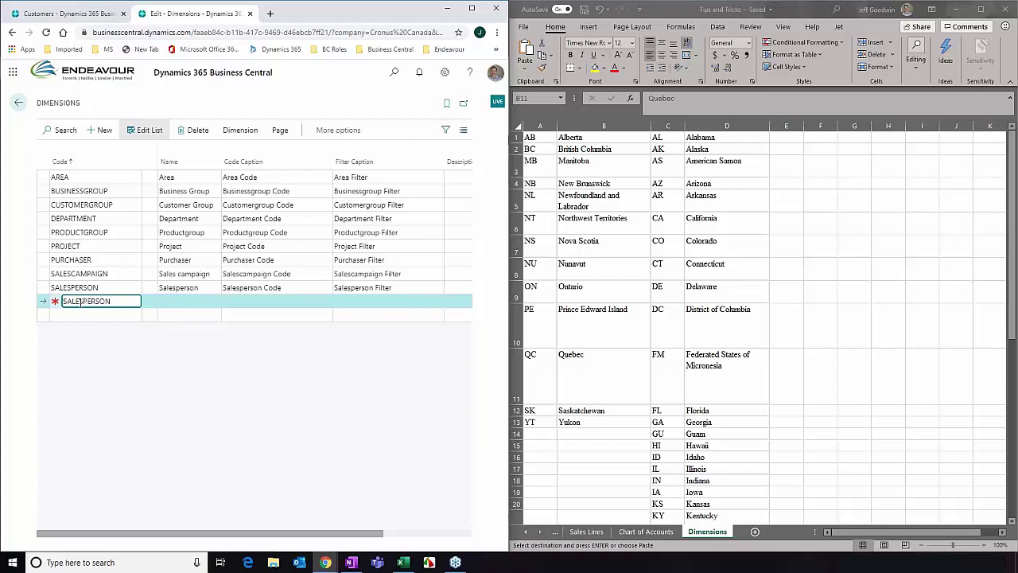
key("BackSpace")
key("BackSpace")
key("BackSpace")
key("BackSpace")
key("BackSpace")
key("BackSpace")
key("BackSpace")
type("S")
type("REGION")
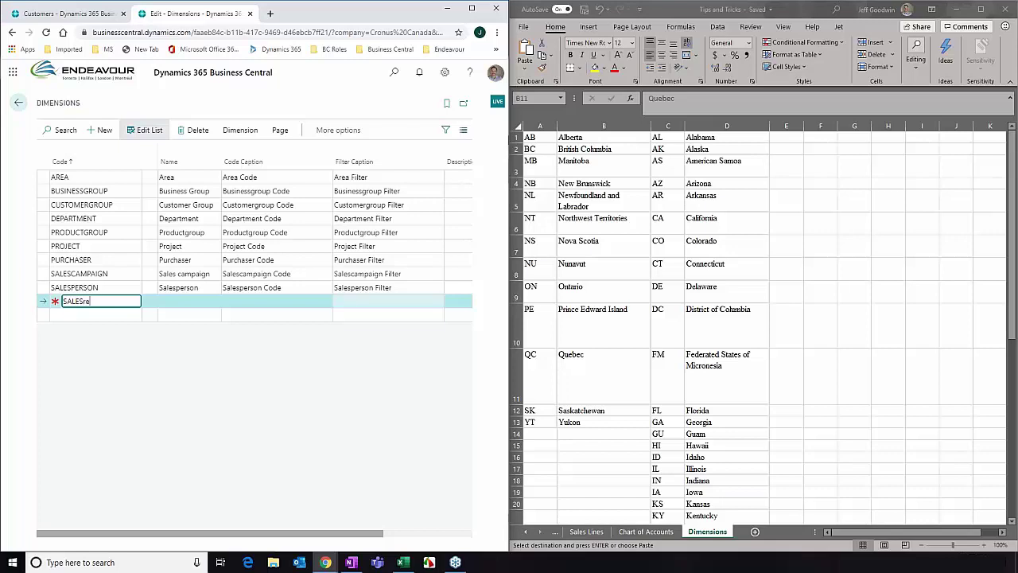
key("Tab")
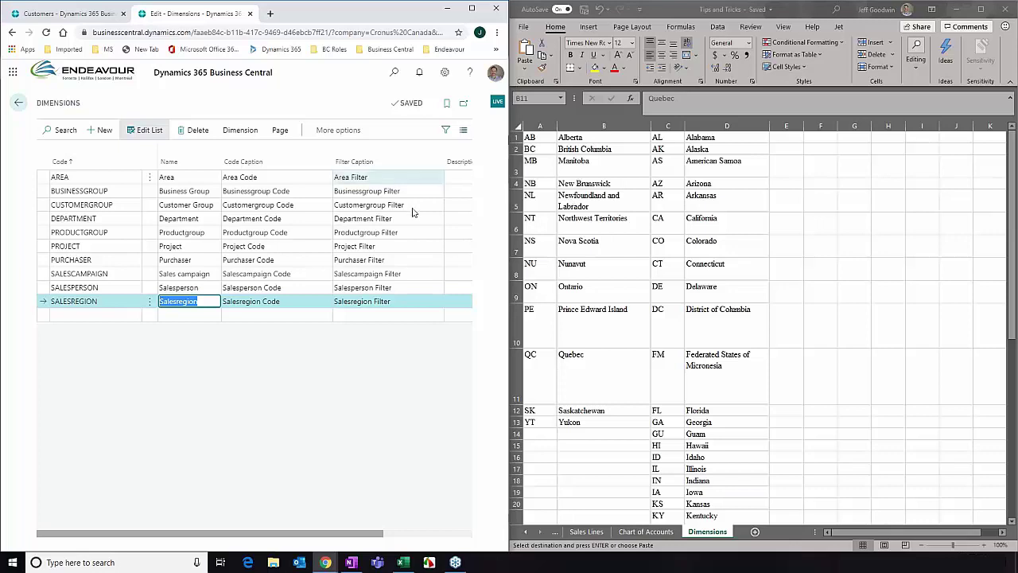
Step: Open the dimension values of SALESREGION and paste in the Canadian province codes and names from A1:B13 of the Dimensions sheet
left_click(240, 130)
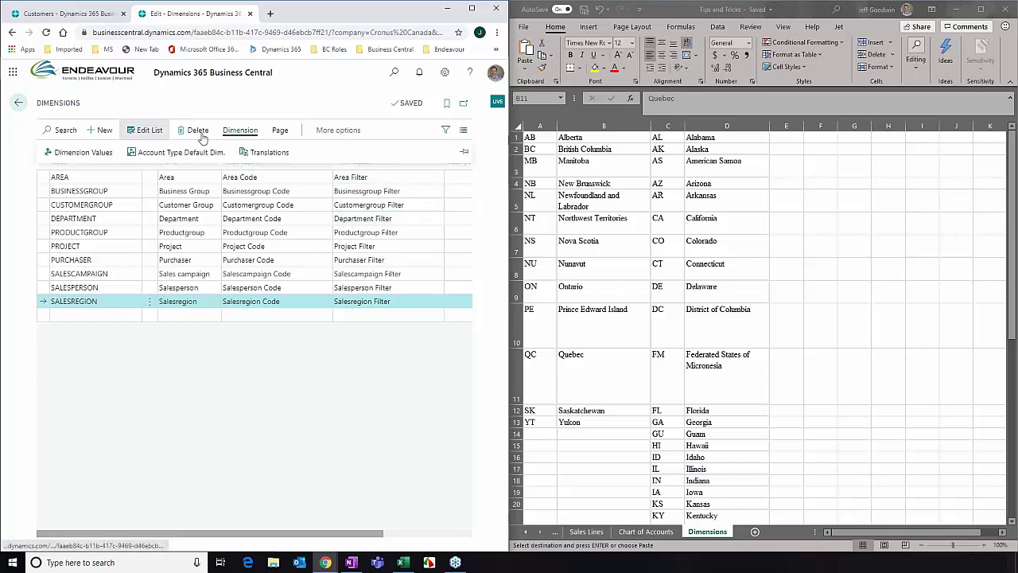
left_click(79, 152)
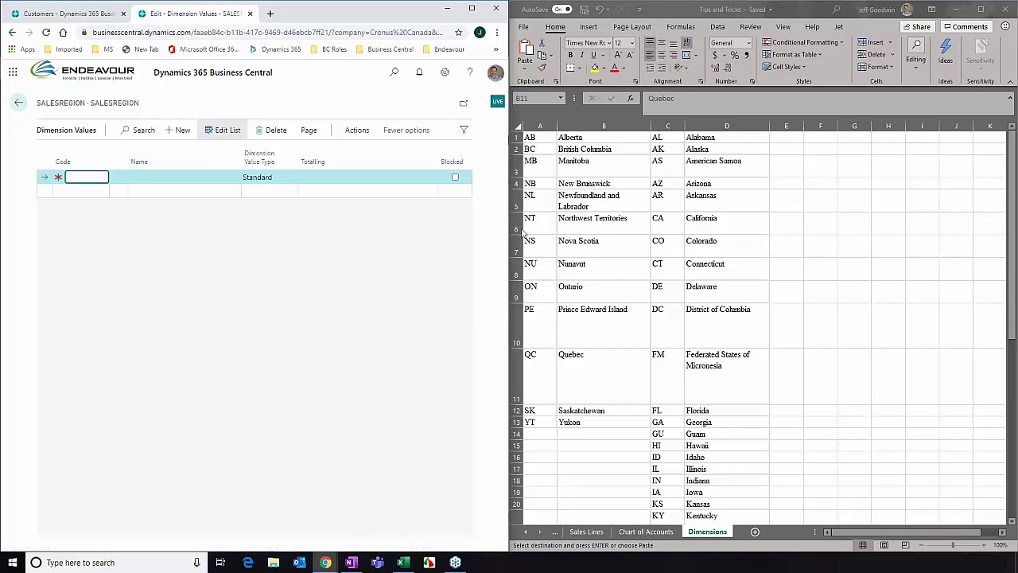
left_click(555, 139)
left_click_drag(556, 139, 587, 424)
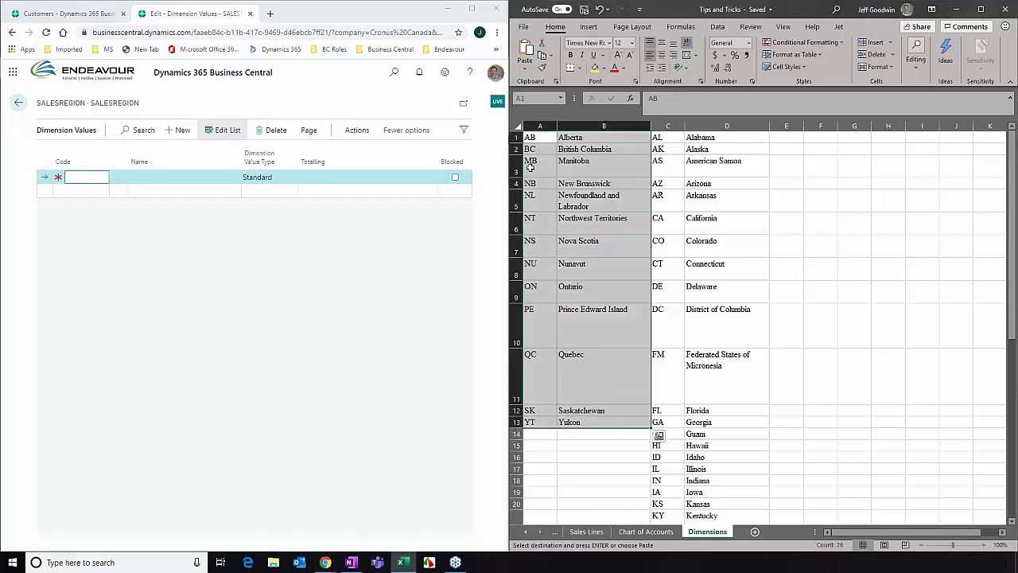
right_click(583, 175)
left_click(595, 200)
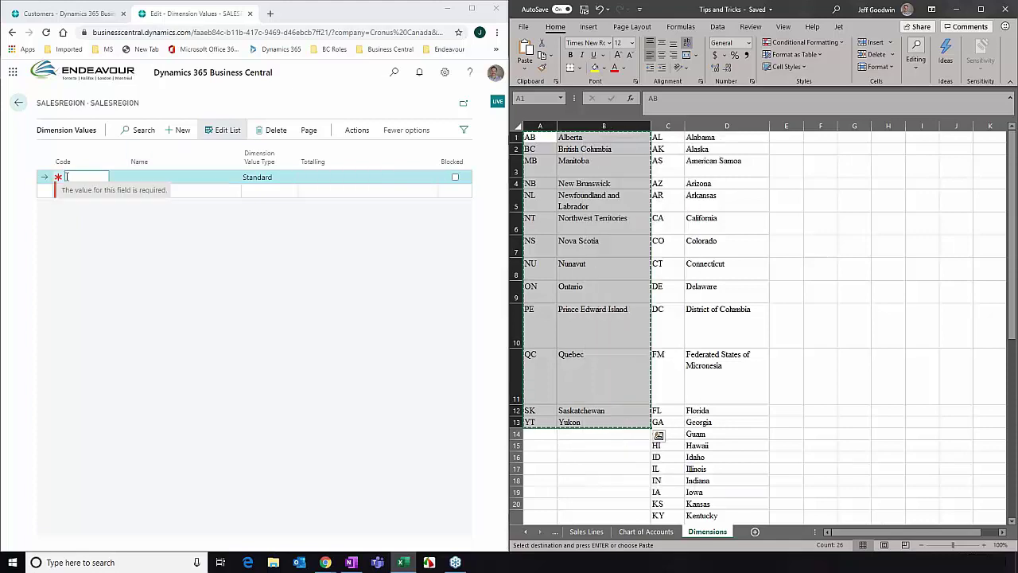
right_click(74, 177)
left_click(94, 262)
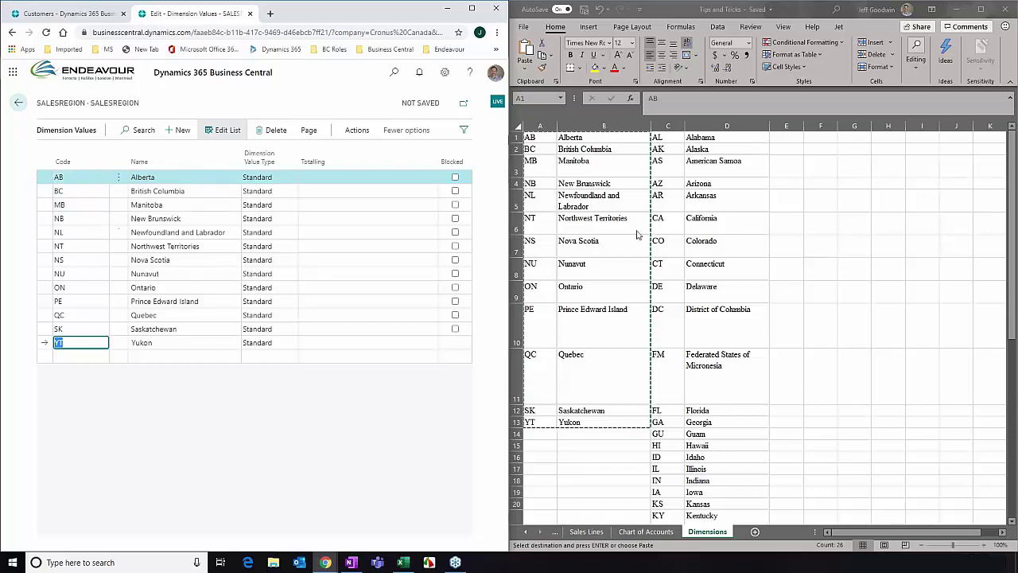
Step: Copy the US state codes and names in C1:D59 from Excel and paste them into the SALESREGION dimension values below Yukon
left_click_drag(657, 137, 697, 500)
right_click(696, 499)
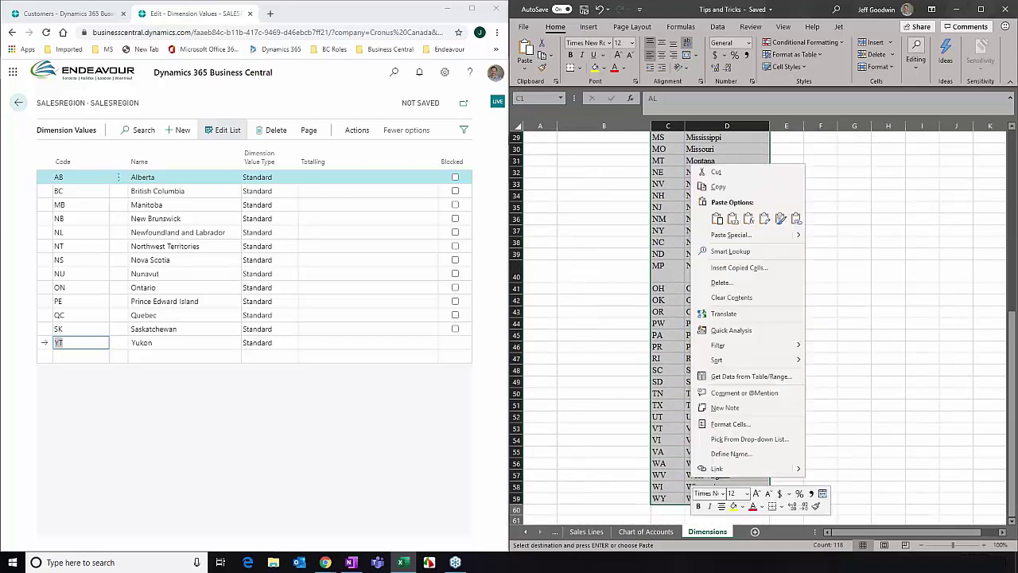
left_click(719, 188)
left_click(82, 357)
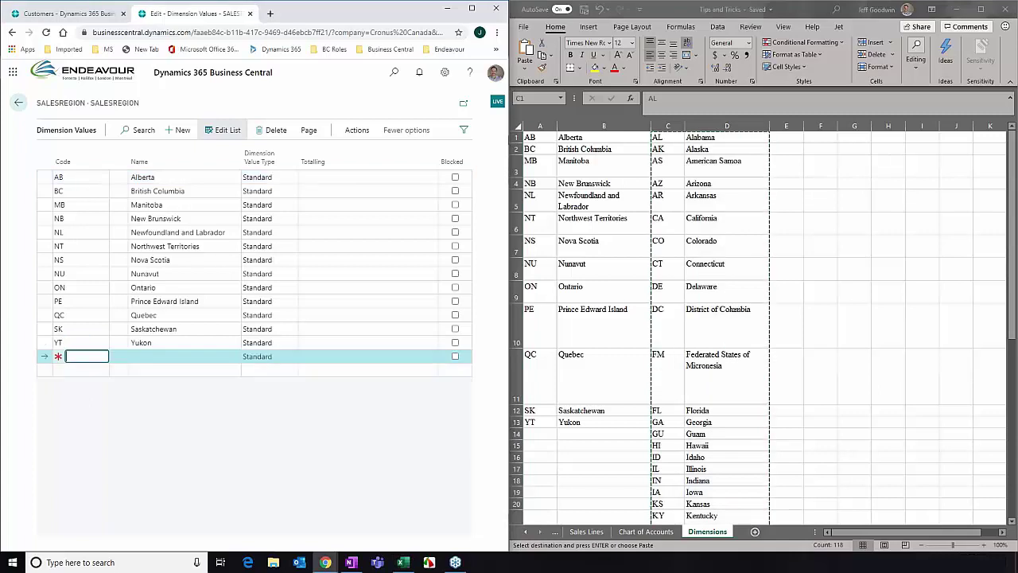
right_click(82, 358)
left_click(109, 440)
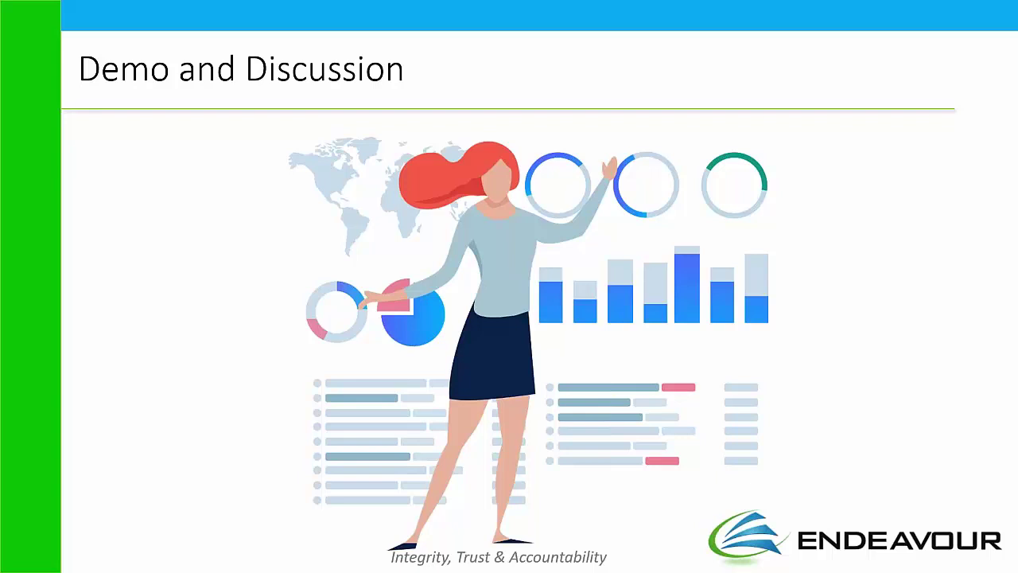
left_click(605, 350)
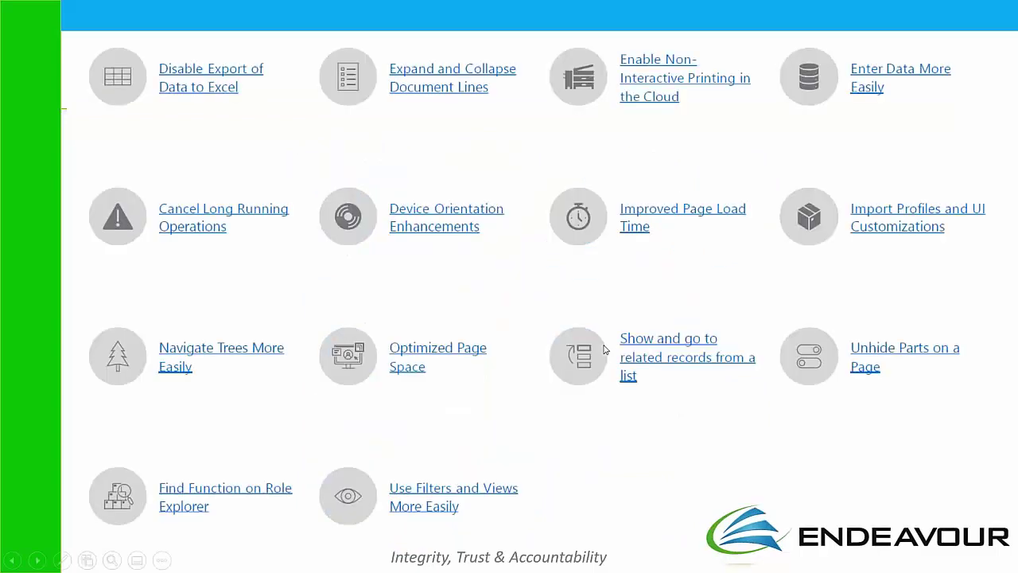